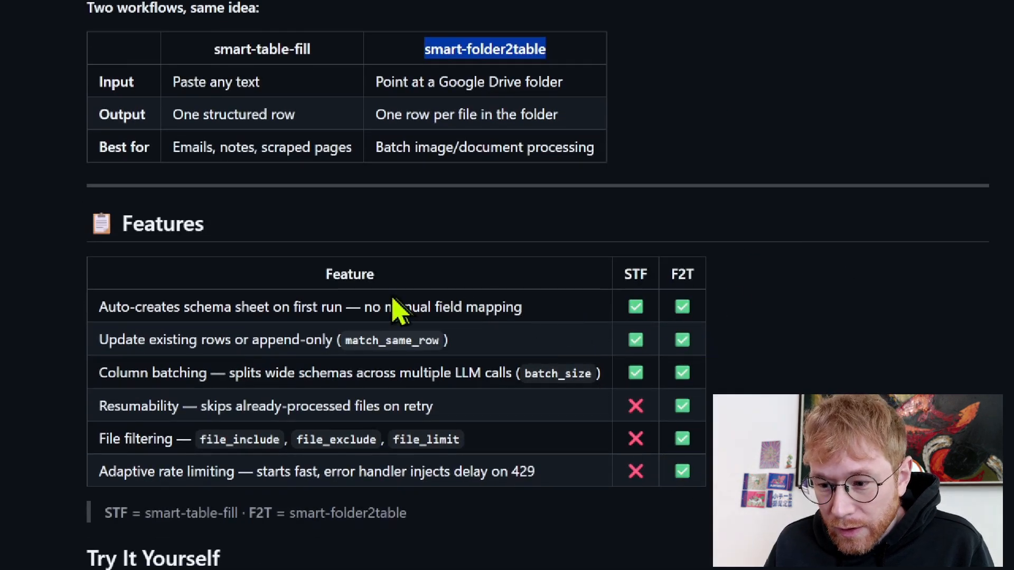
drag(530, 313, 108, 296)
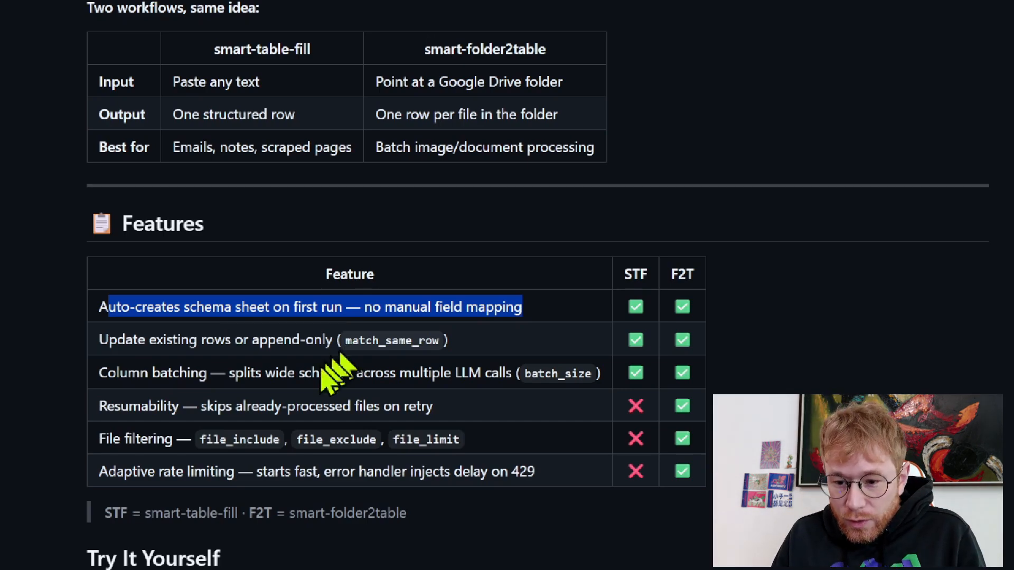
drag(99, 373, 208, 374)
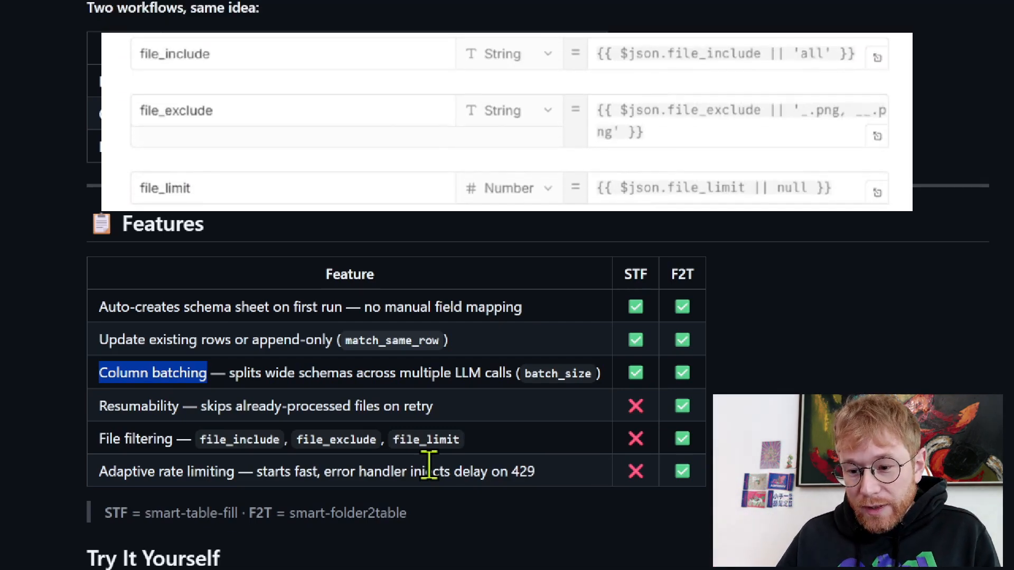
Highlight the file_include, file_exclude and file_limit parameters in the README's file filtering row
drag(201, 439, 281, 440)
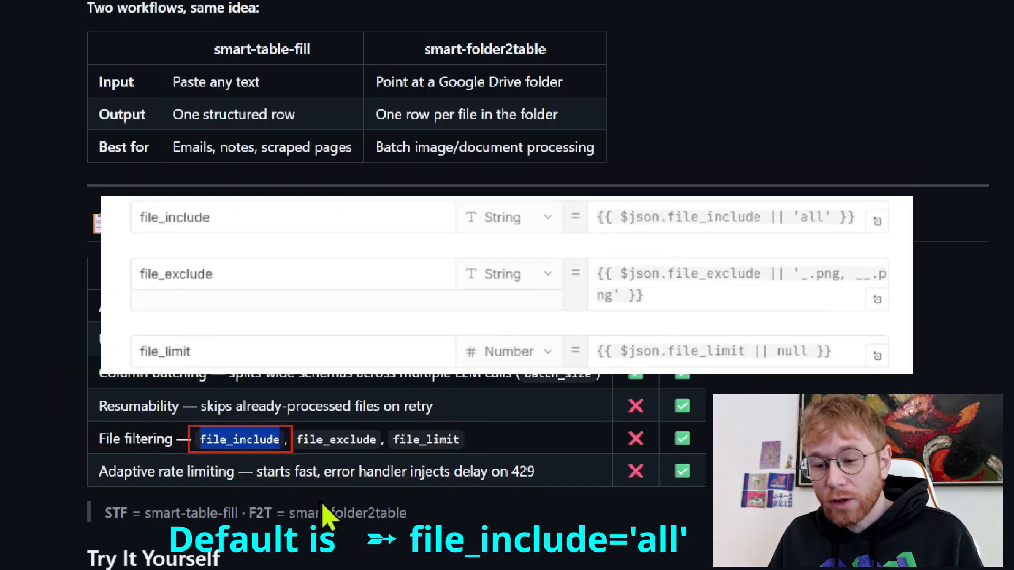
click(296, 442)
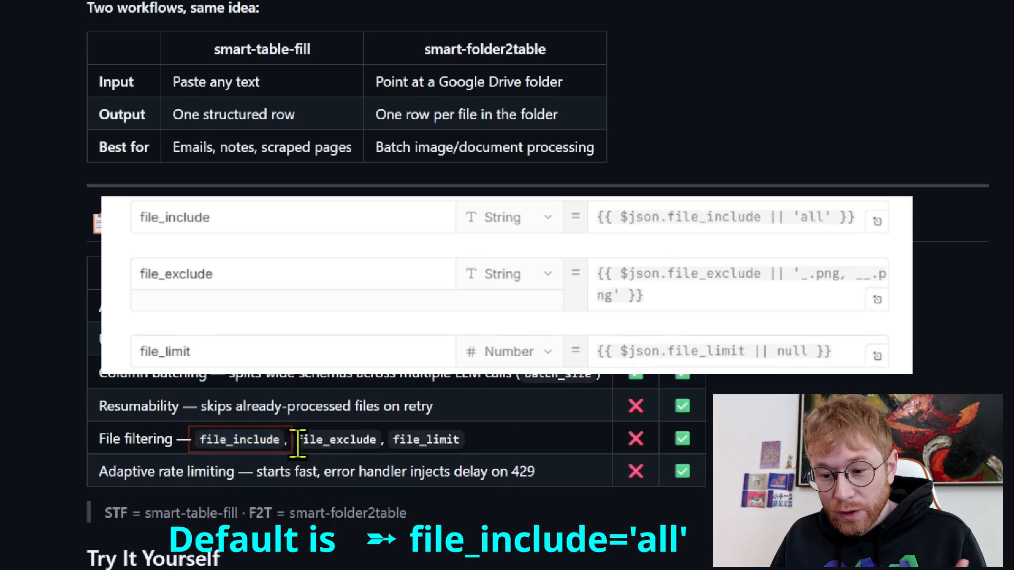
drag(298, 443, 383, 440)
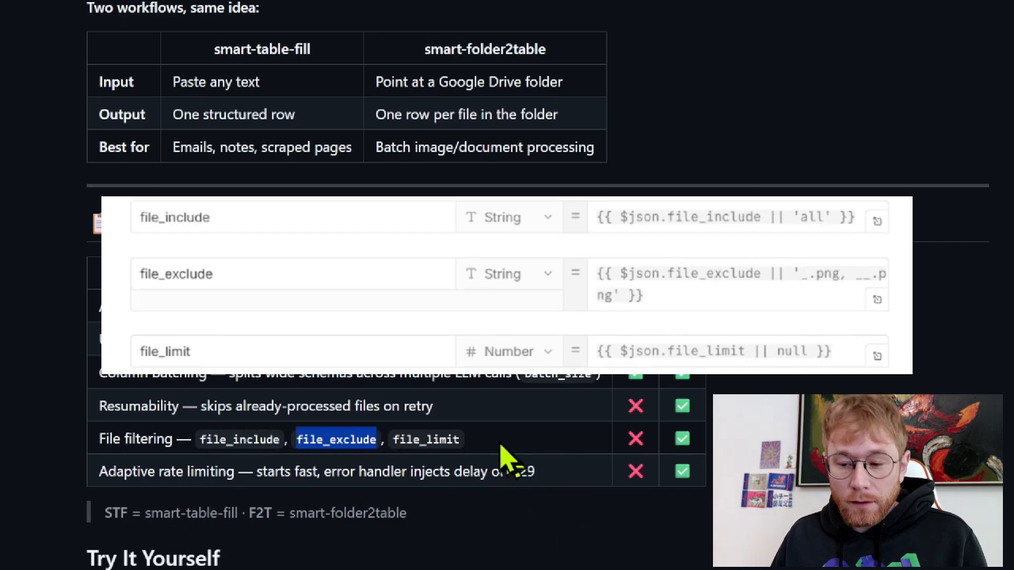
click(465, 438)
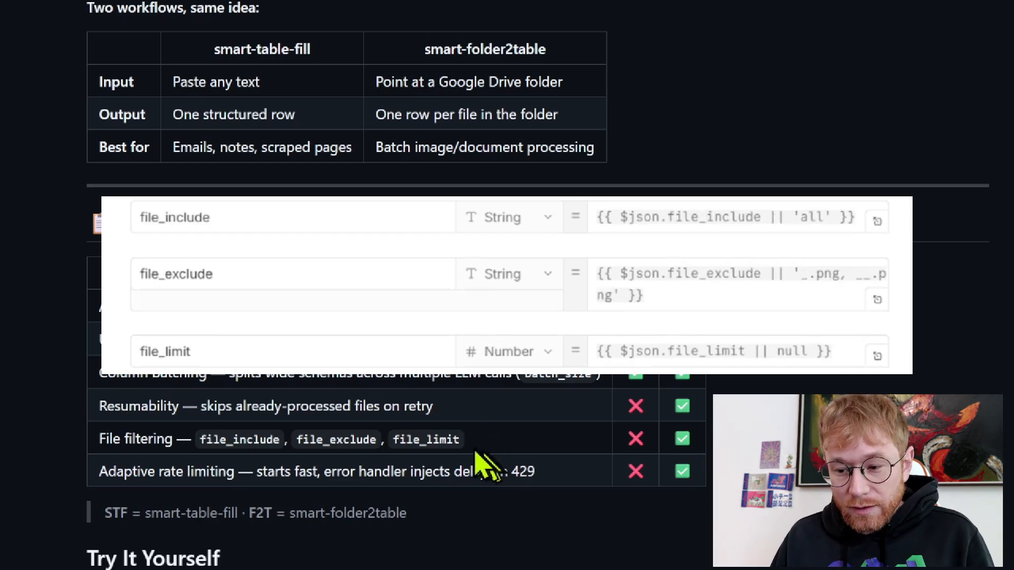
drag(396, 440, 461, 440)
Scroll down to the 'See It Work: Image Classification' results table
scroll(306, 470, down, 2)
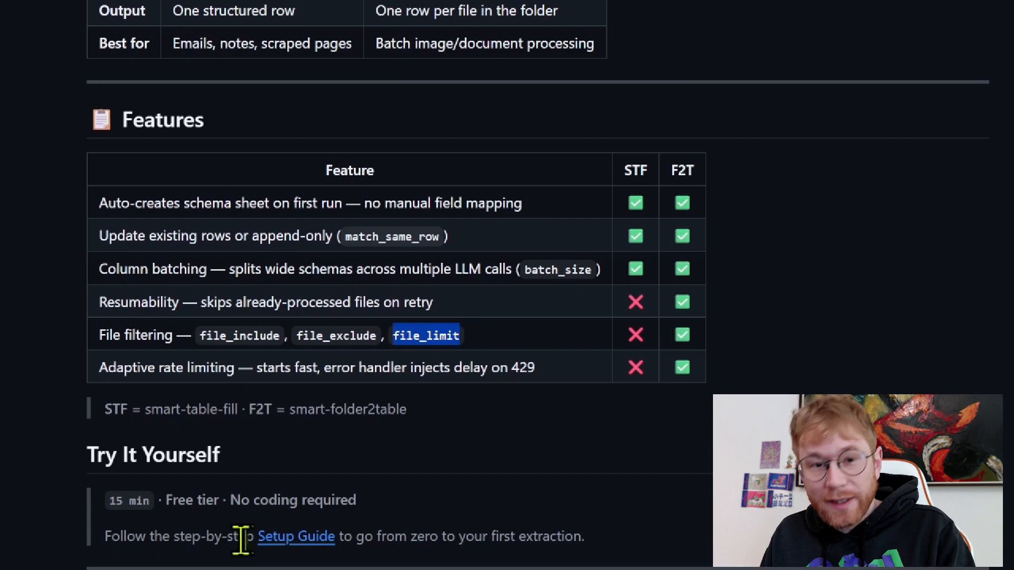
scroll(240, 533, down, 2)
scroll(267, 528, down, 2)
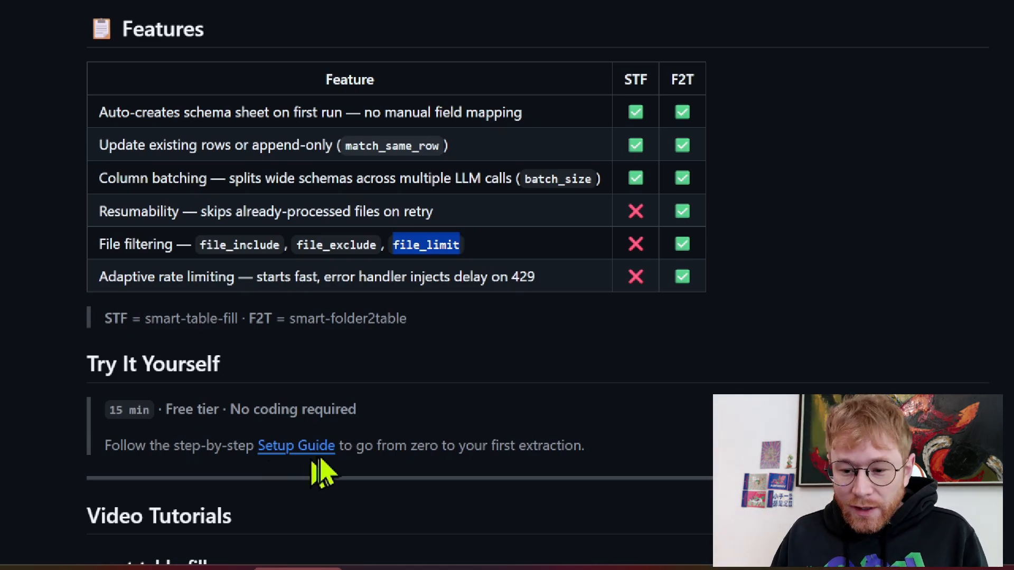
scroll(338, 454, down, 2)
scroll(491, 370, down, 8)
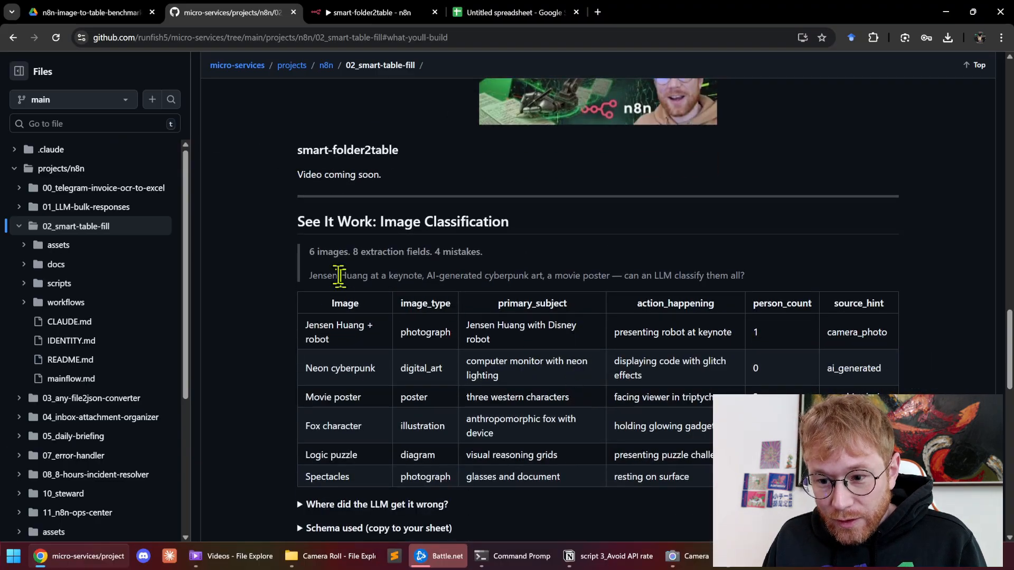
Highlight the '6 images, 8 fields, 4 mistakes' summary, then preview the GTC keynote screenshot in Drive
drag(309, 259, 505, 264)
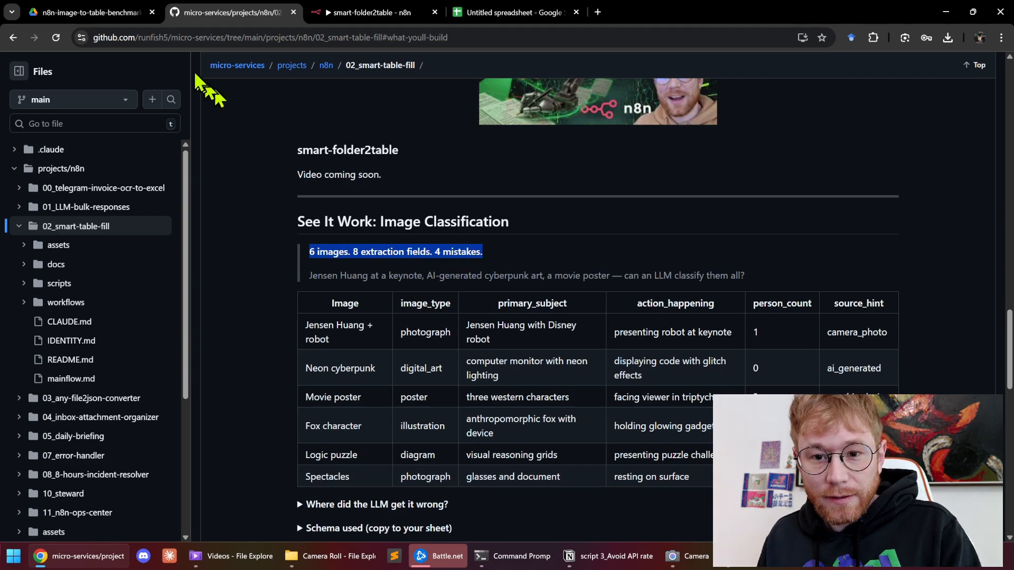
click(108, 22)
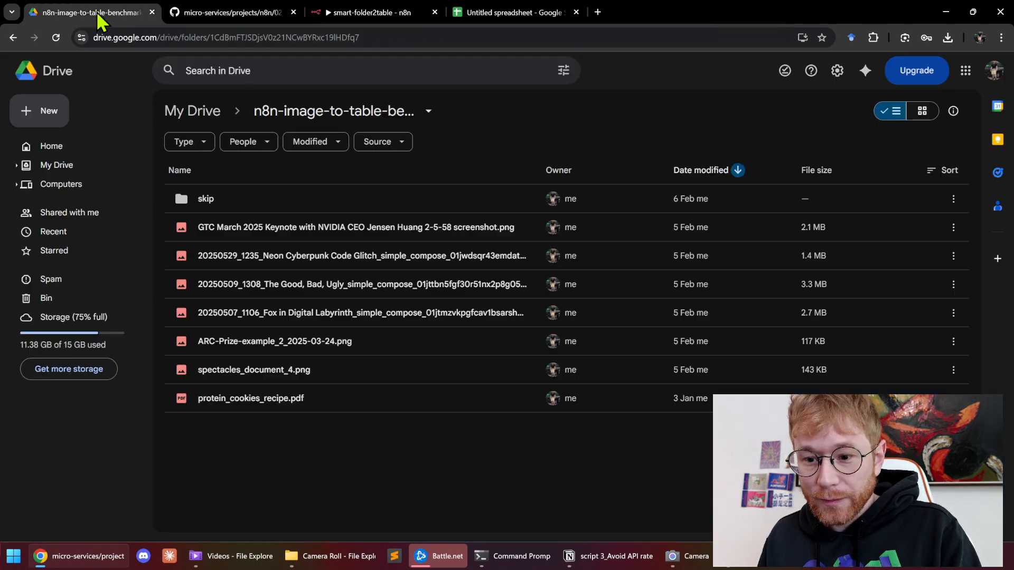
click(355, 227)
double_click(355, 226)
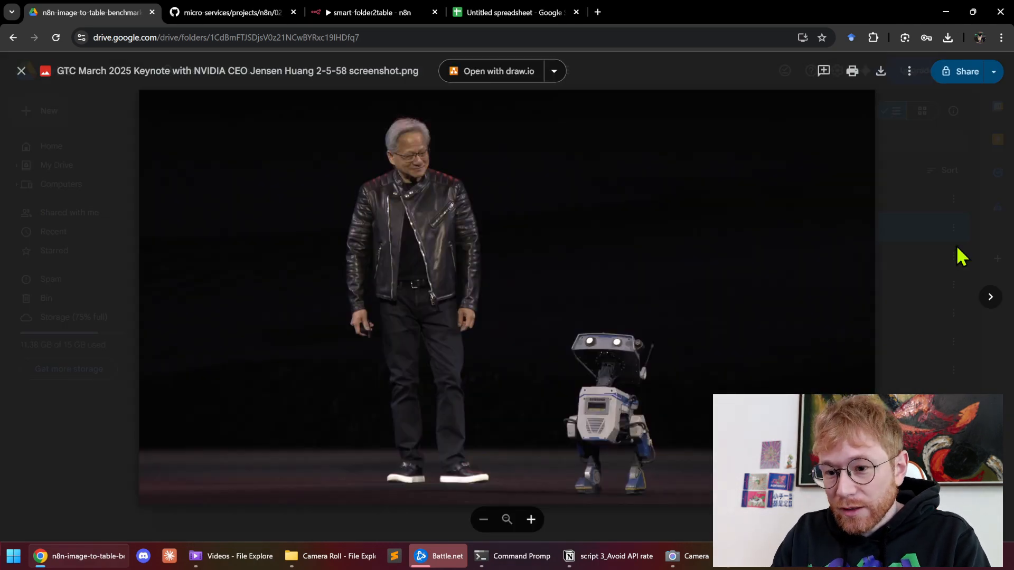
Step through the Neon Cyberpunk, Good Bad Ugly poster, fox and ARC-Prize puzzle images, then close the preview
key(Right)
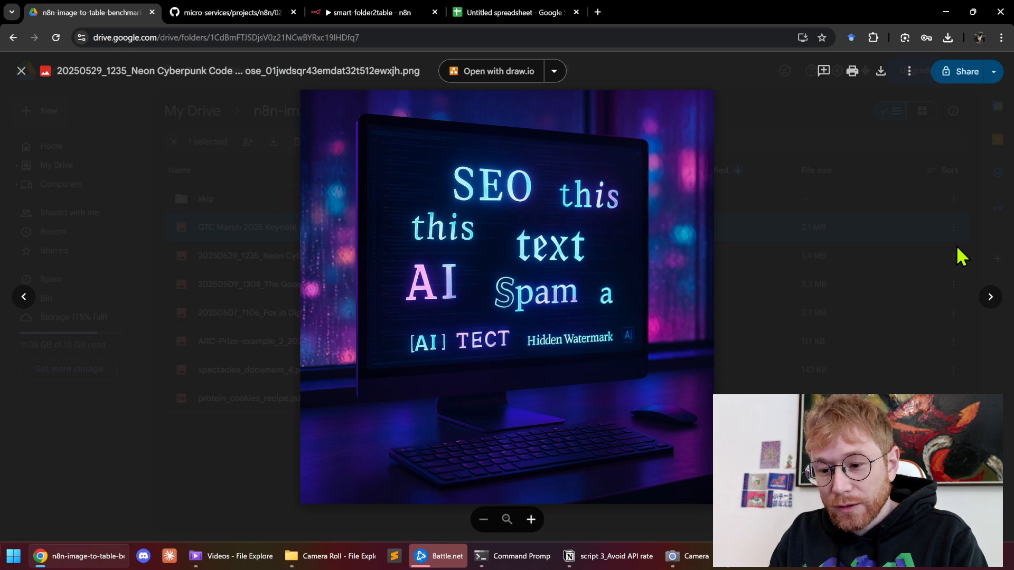
key(Right)
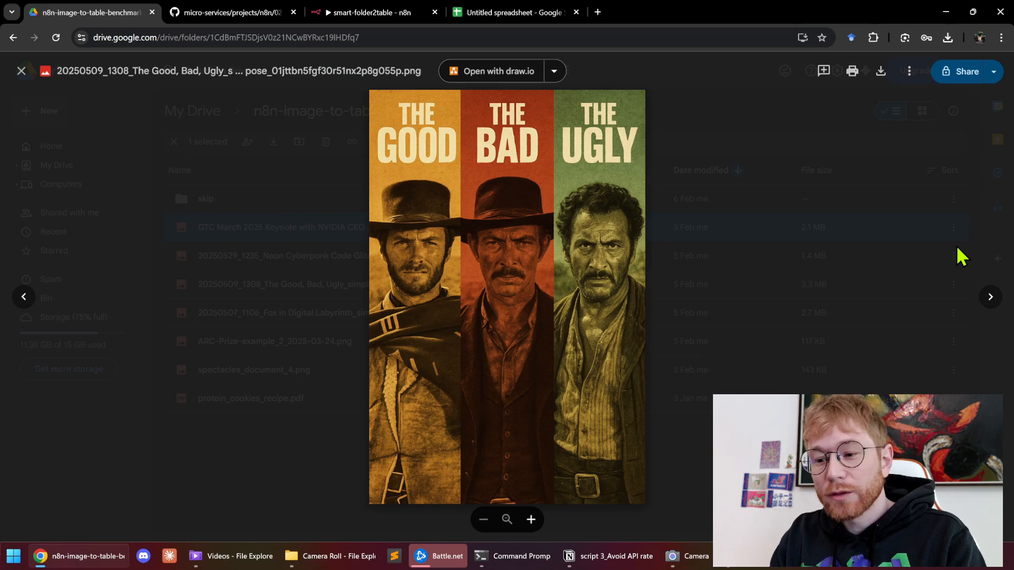
key(Right)
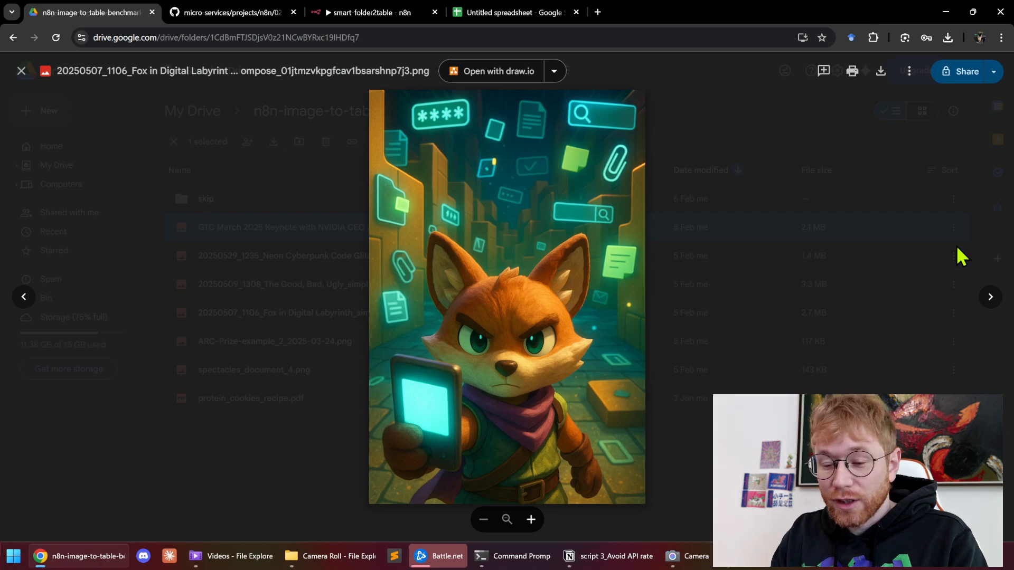
key(Right)
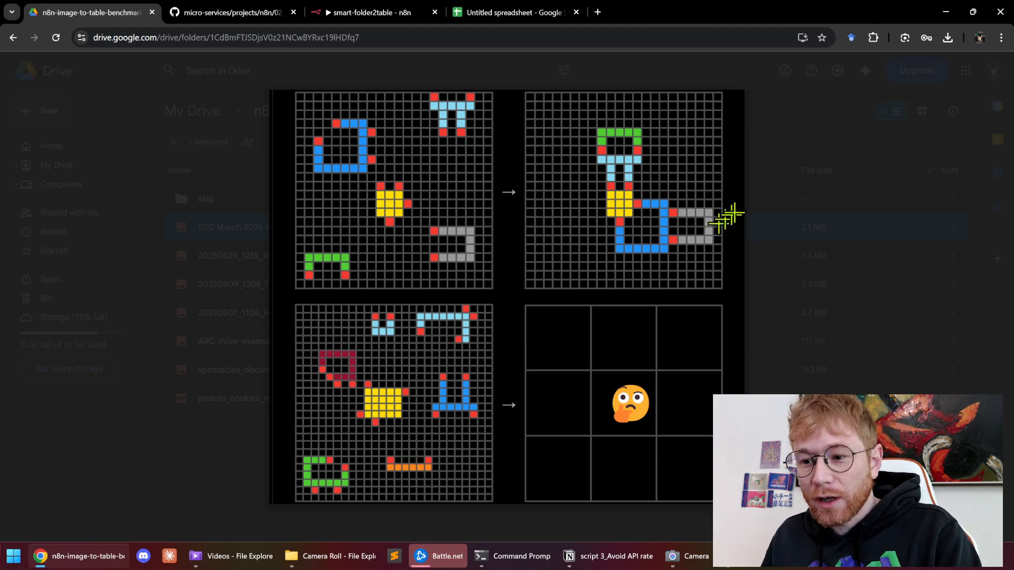
click(750, 217)
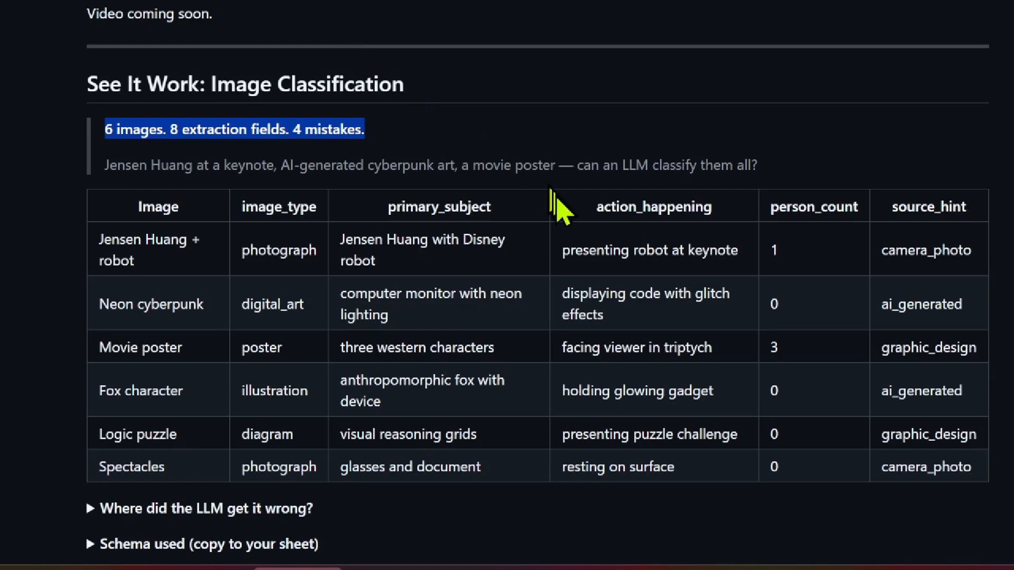
Highlight the image count and '4 mistakes' in the README summary line
click(109, 129)
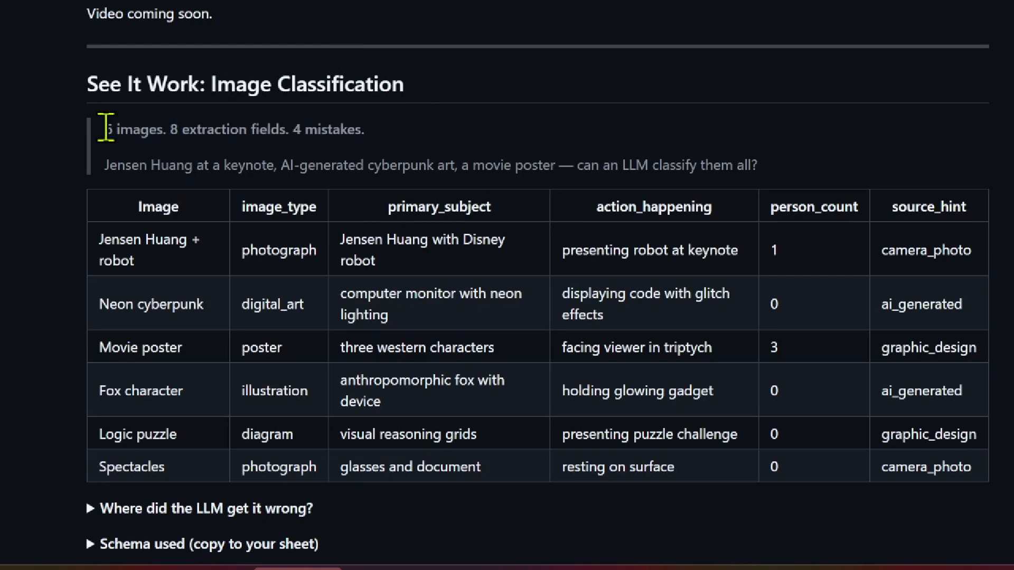
drag(108, 129, 157, 129)
drag(291, 130, 367, 132)
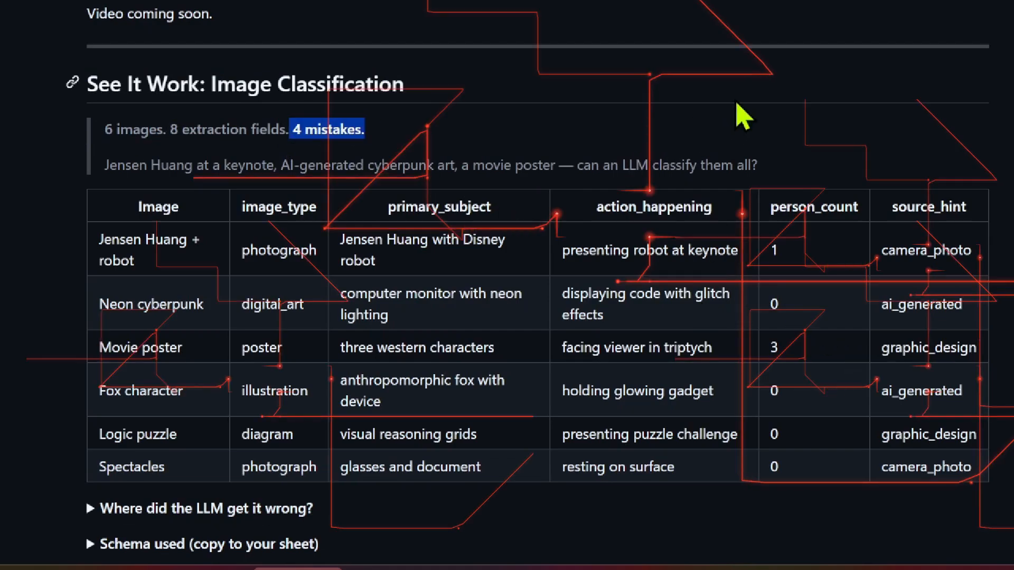
scroll(742, 137, down, 2)
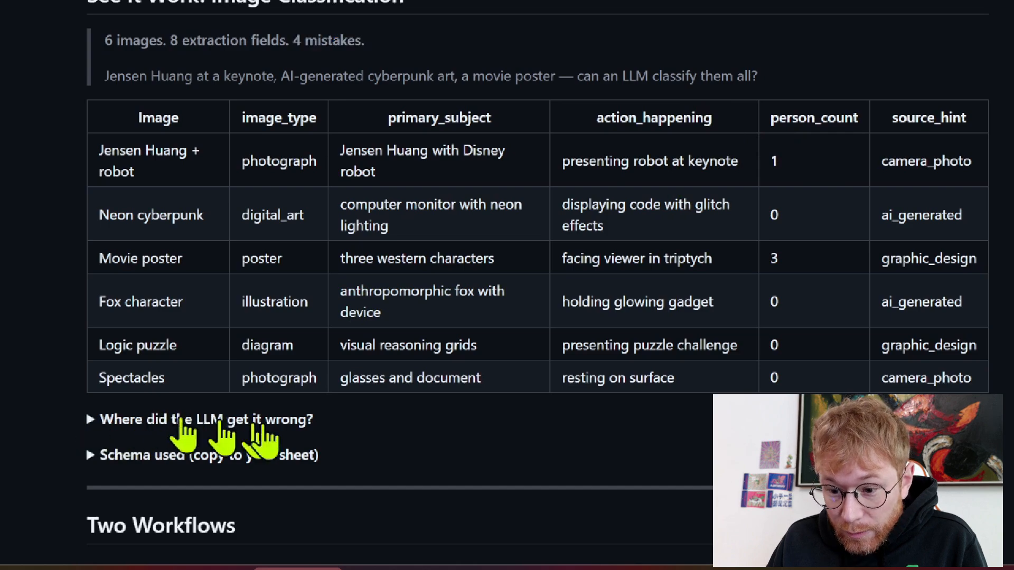
Expand 'Where did the LLM get it wrong?' and highlight source_hint in the movie poster mistake
click(229, 423)
scroll(830, 299, down, 2)
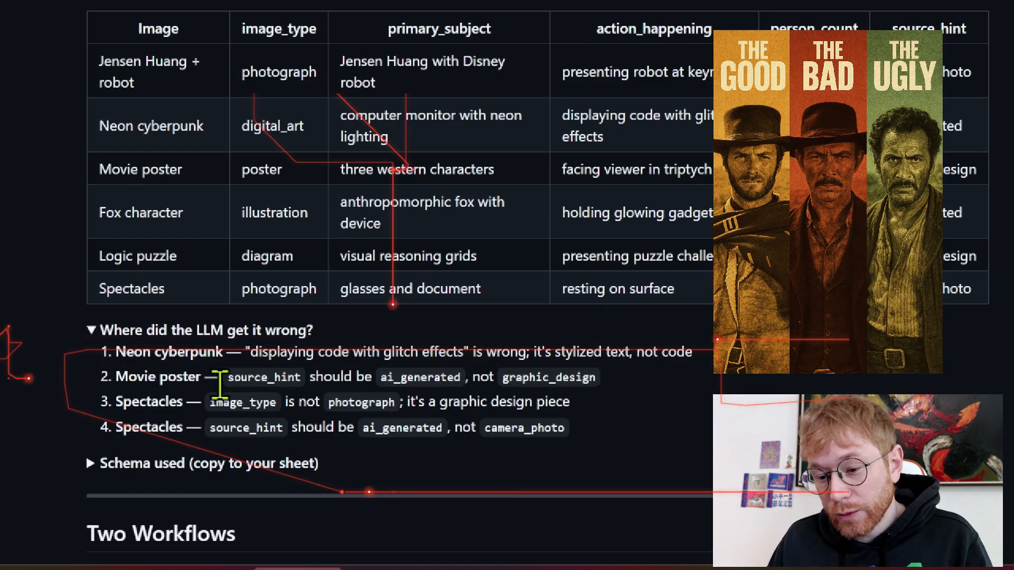
drag(230, 380, 294, 379)
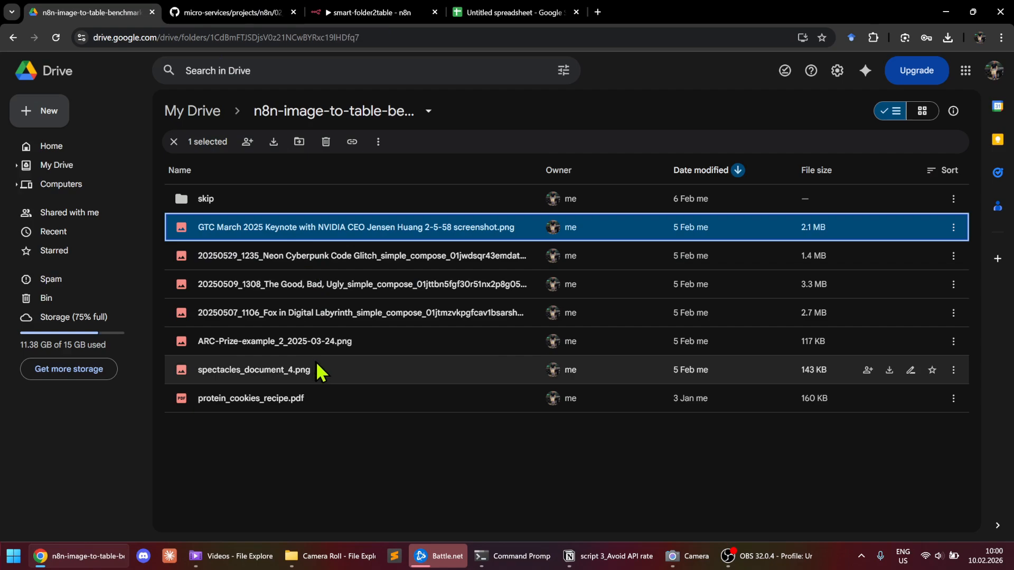
Preview spectacles_document_4.png in Drive, then close it
double_click(313, 364)
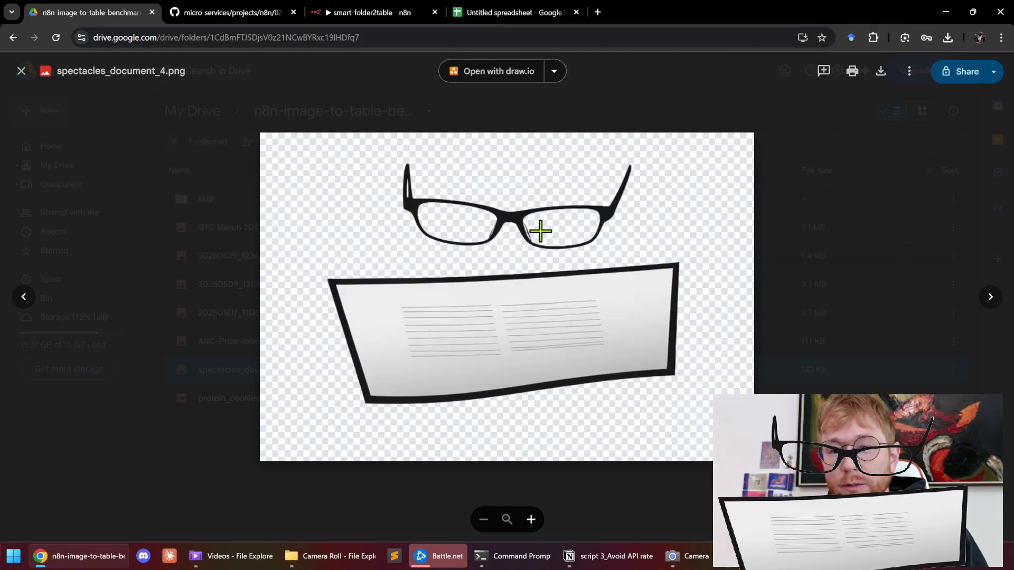
click(797, 179)
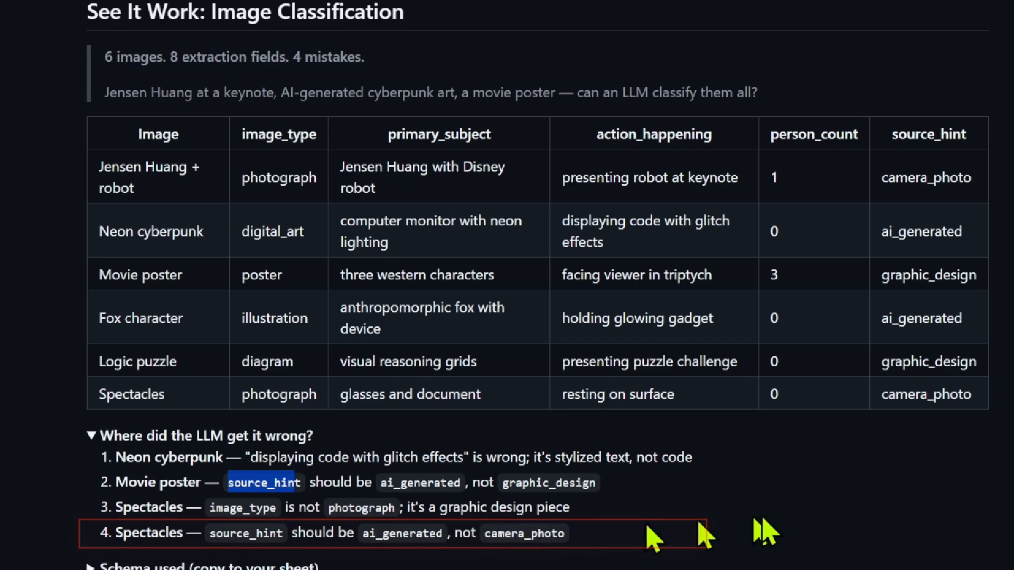
Highlight the corrected Spectacles source_hint and the movie poster's graphic_design value
drag(360, 533, 455, 561)
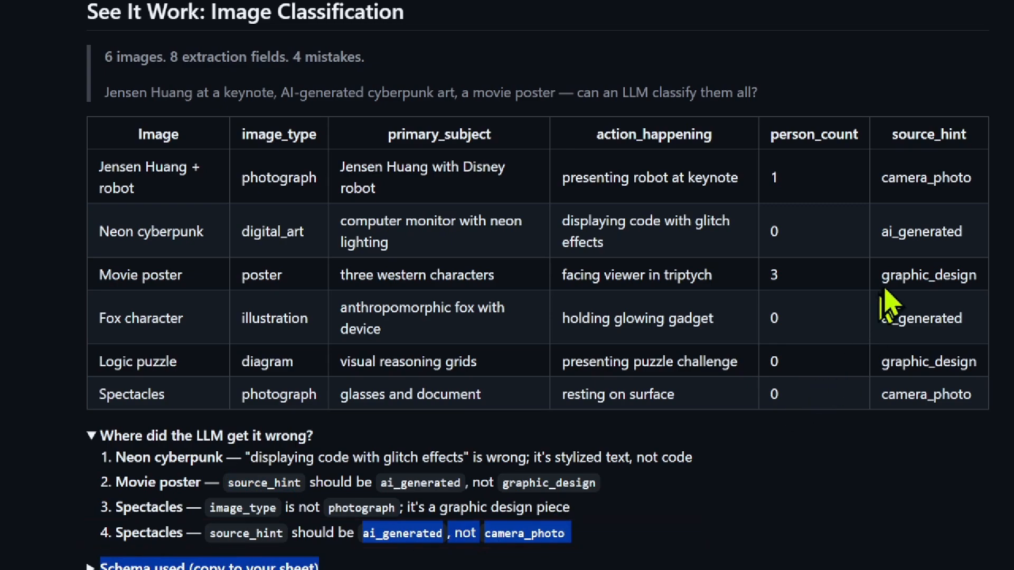
drag(887, 277, 983, 285)
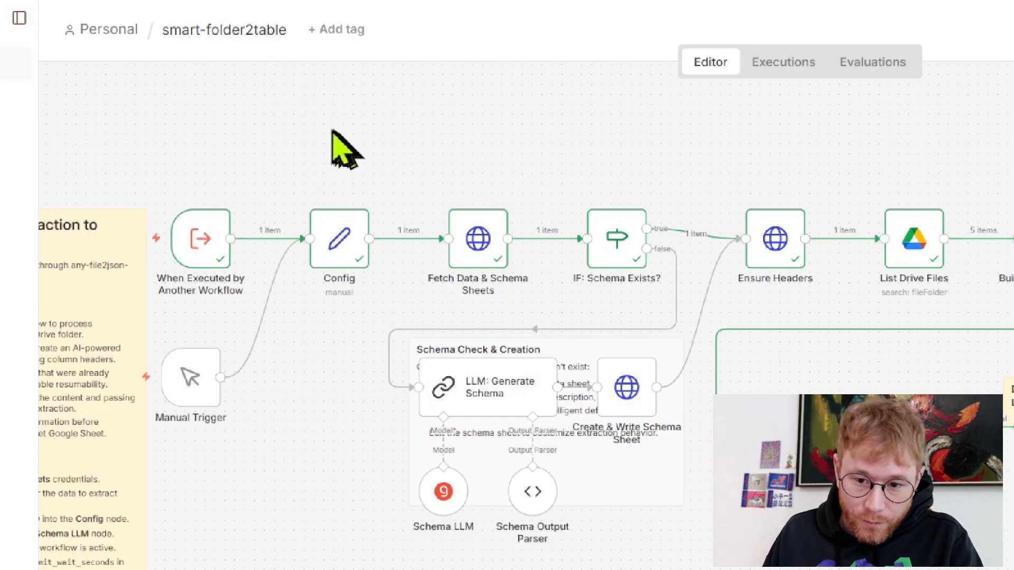
Open the Config node's parameters and preview the resolved folder_id value
drag(143, 110, 240, 151)
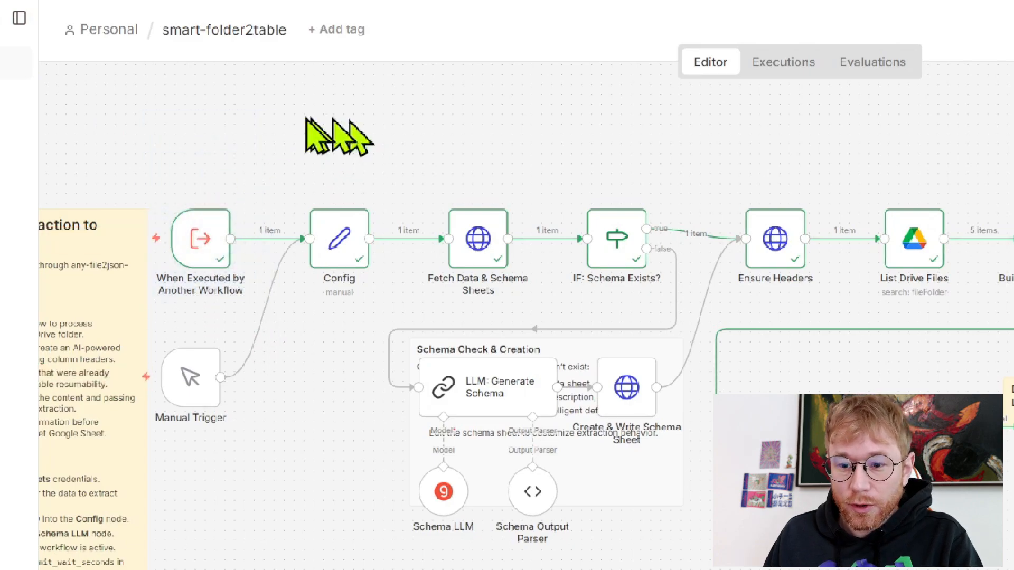
drag(260, 117, 392, 323)
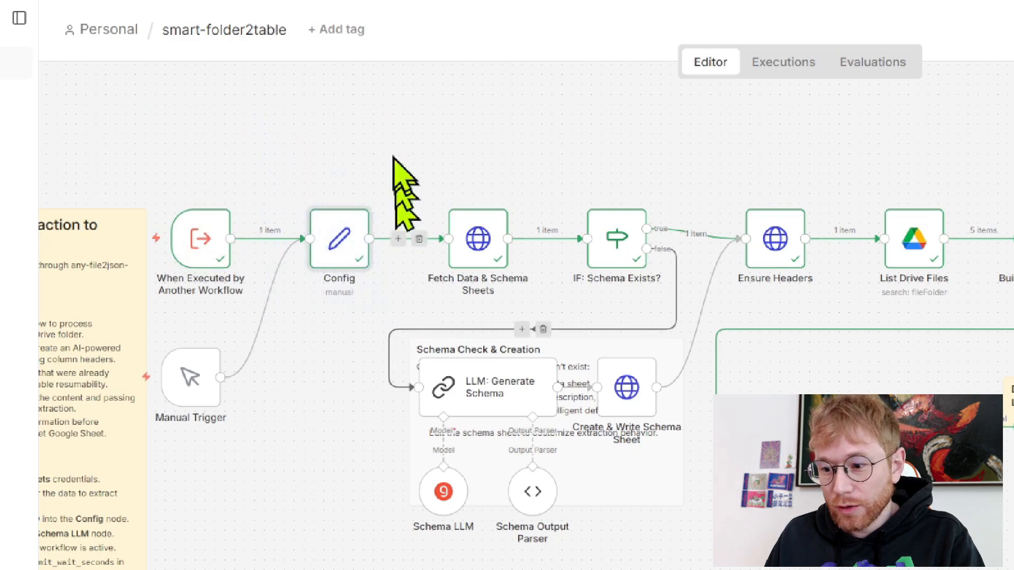
double_click(342, 238)
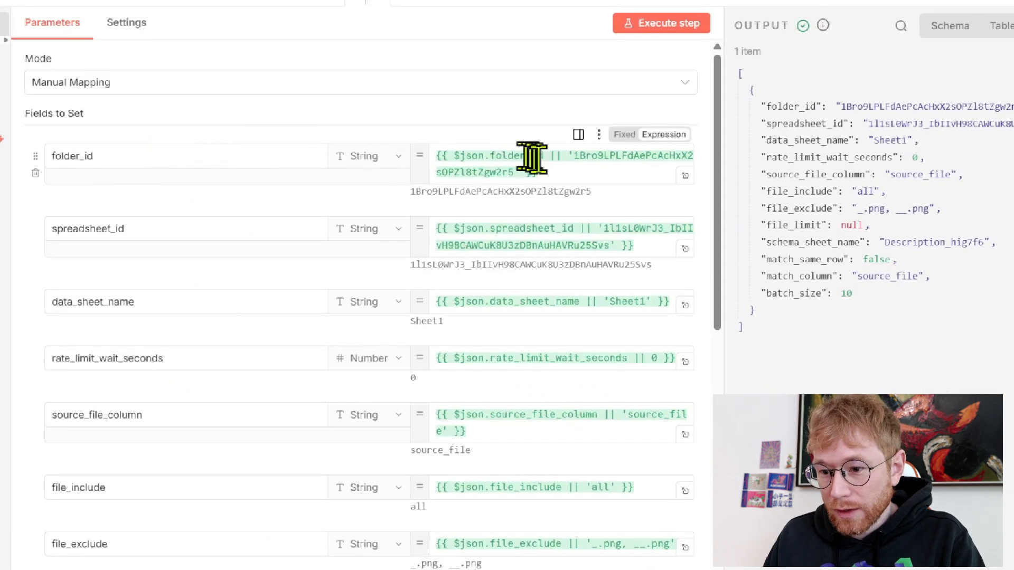
click(570, 170)
click(532, 4)
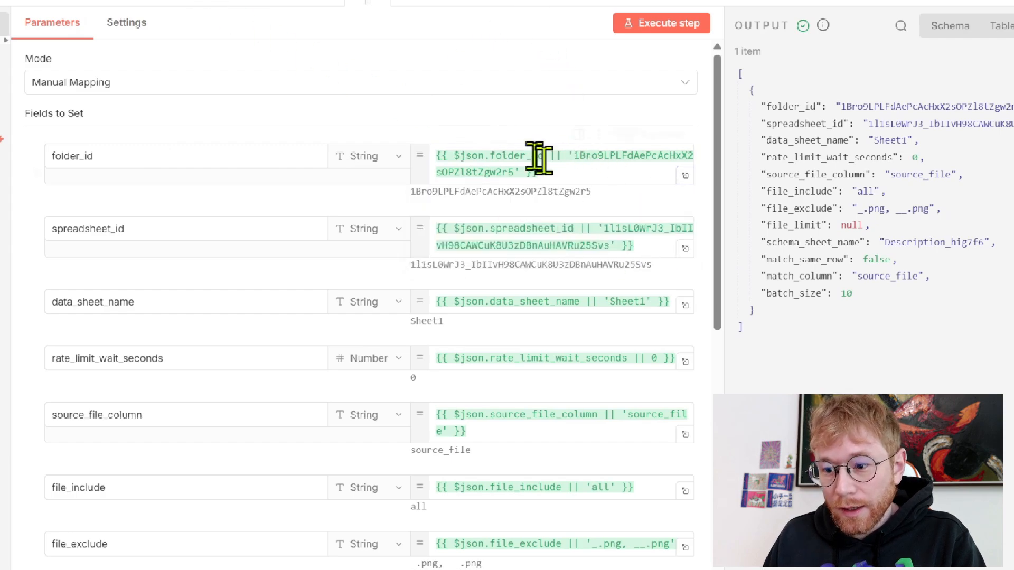
Delete the hard-coded default folder ID from the folder_id expression
click(508, 172)
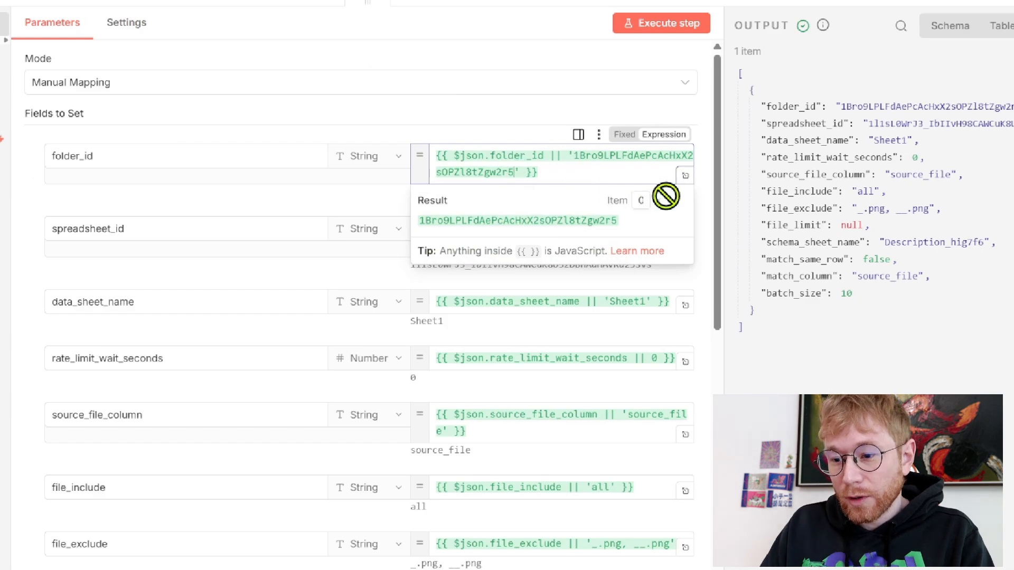
key(ctrl+shift+Left)
key(BackSpace)
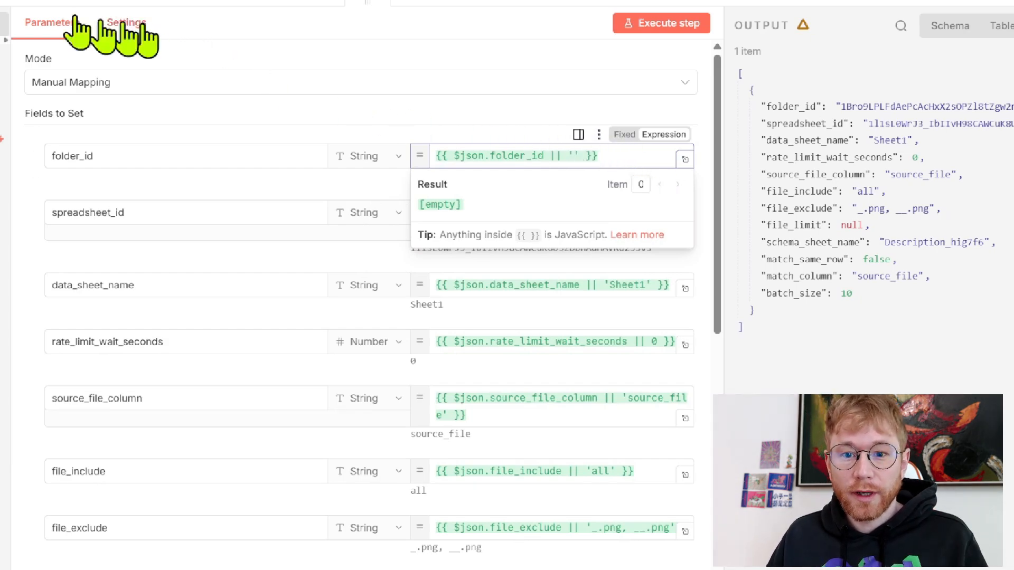
Copy the n8n-image-to-table-benchmark folder ID from the Drive address bar
click(232, 16)
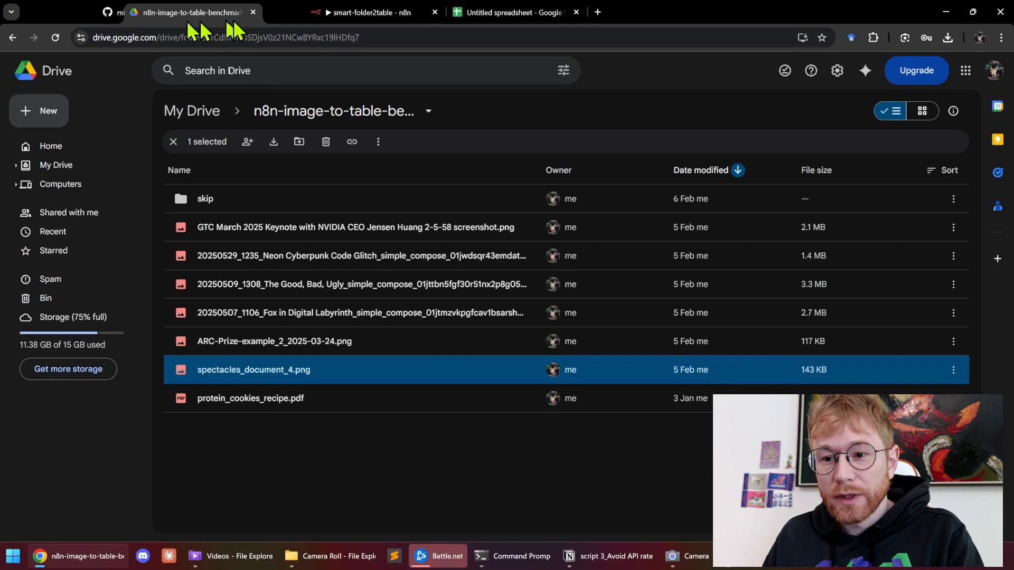
click(197, 38)
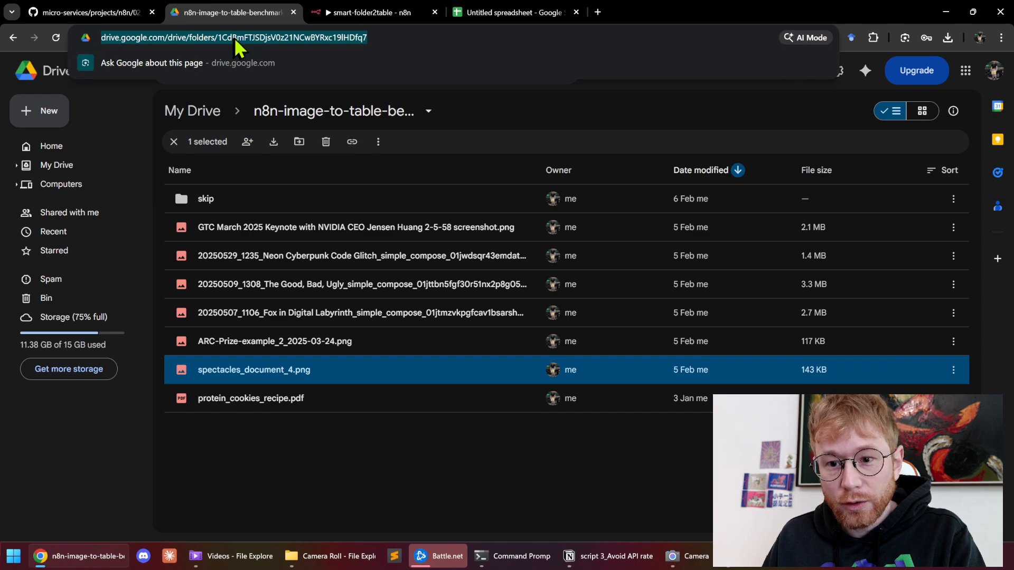
right_click(225, 37)
click(216, 39)
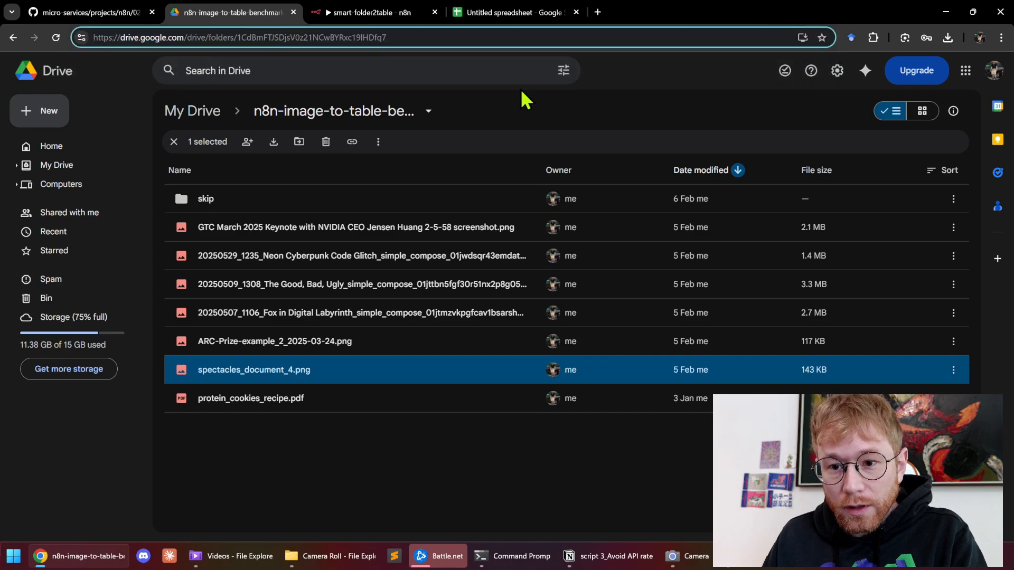
key(shift+End)
key(ctrl+c)
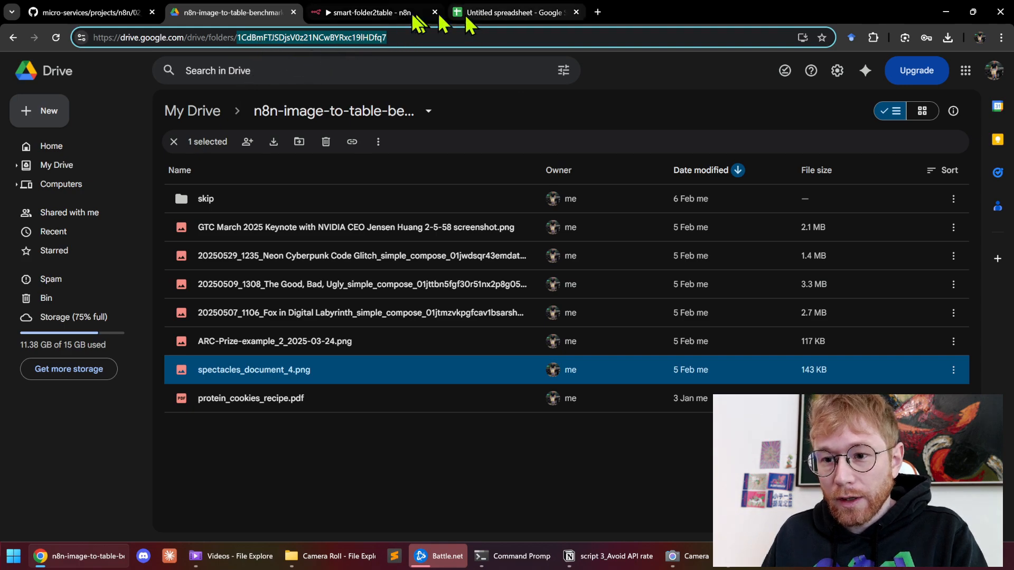
click(365, 12)
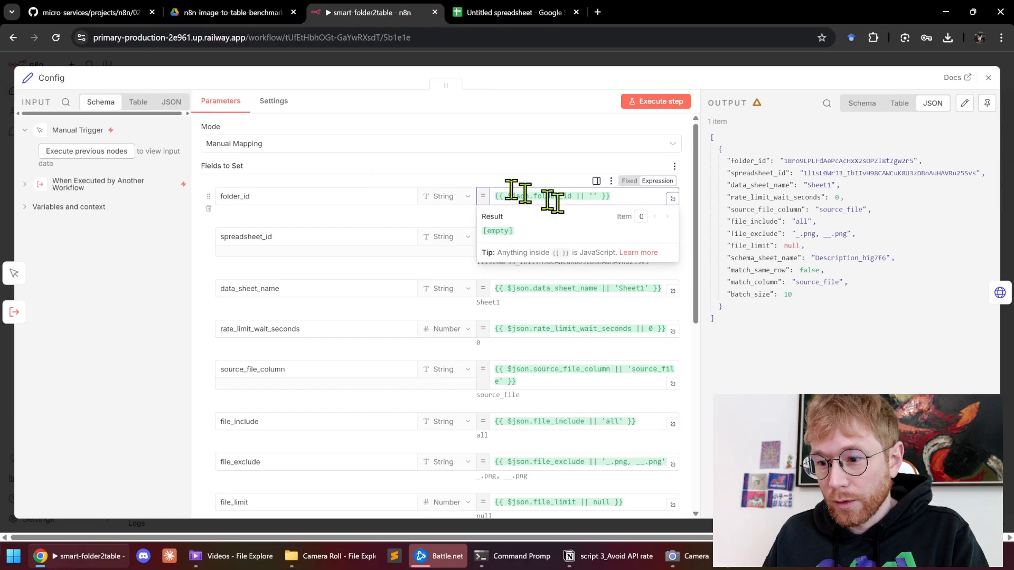
Paste the benchmark folder ID as folder_id's default and delete the old spreadsheet_id default
key(ctrl+v)
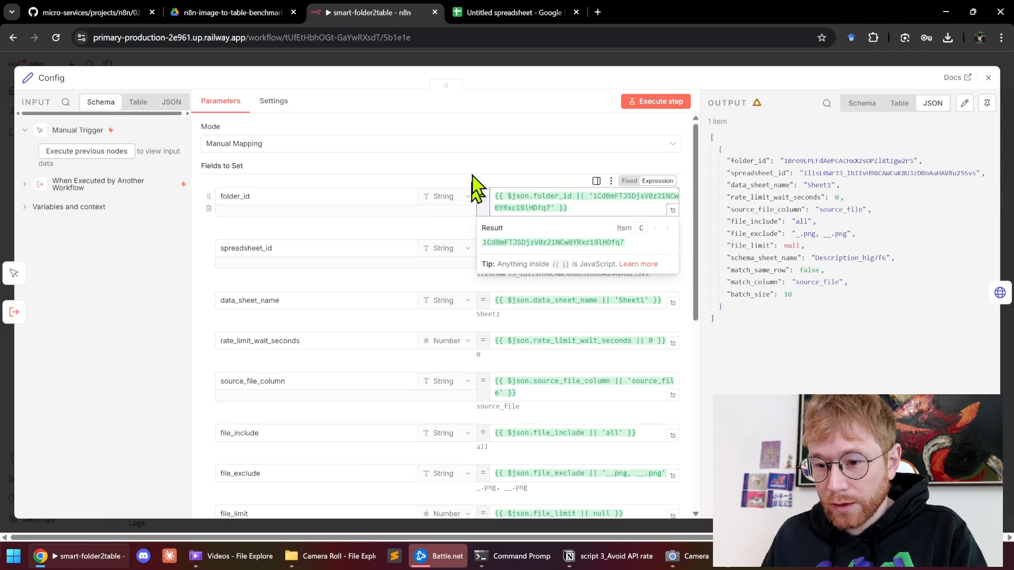
click(470, 150)
click(489, 125)
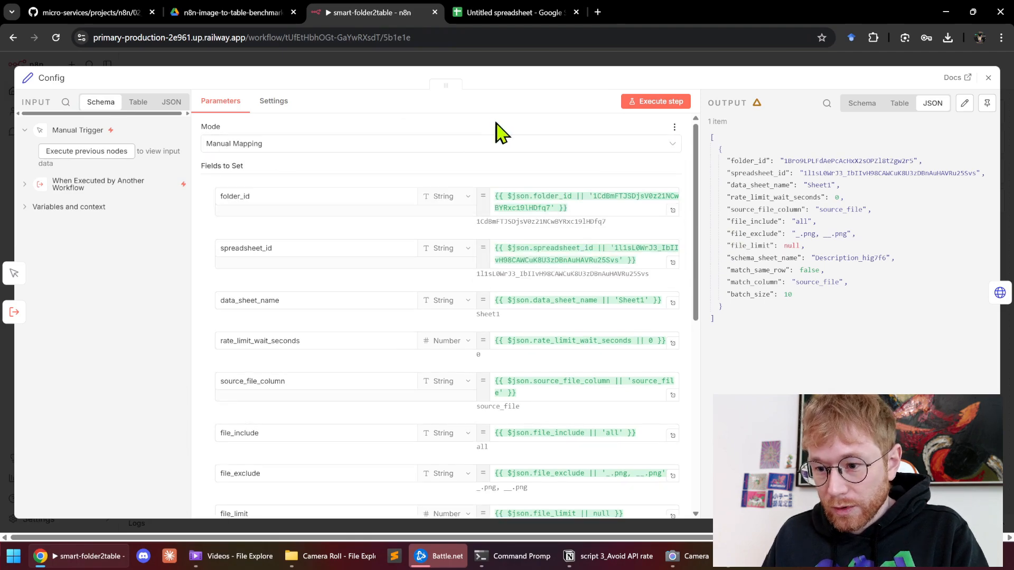
click(620, 248)
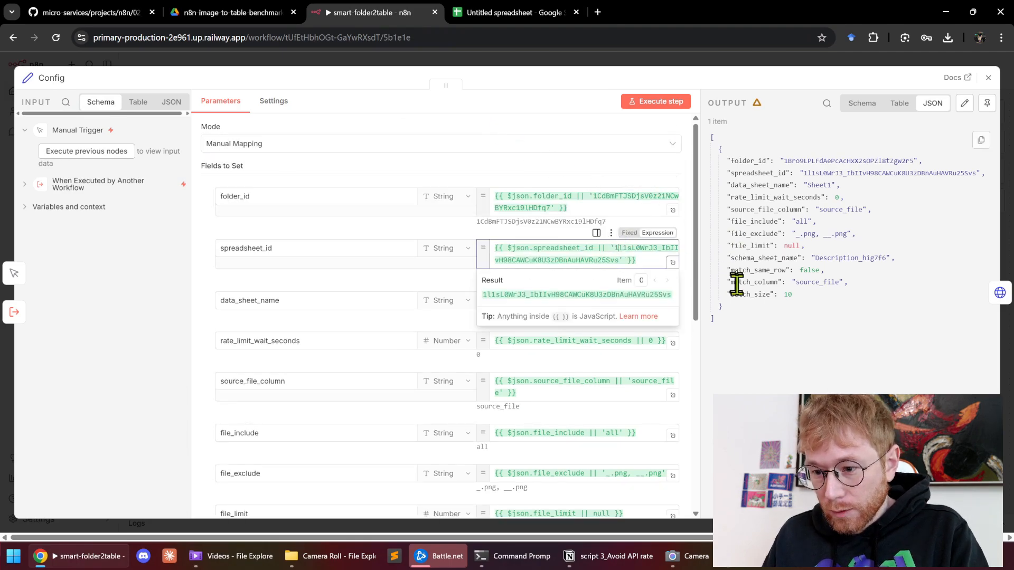
key(shift+Down)
key(BackSpace)
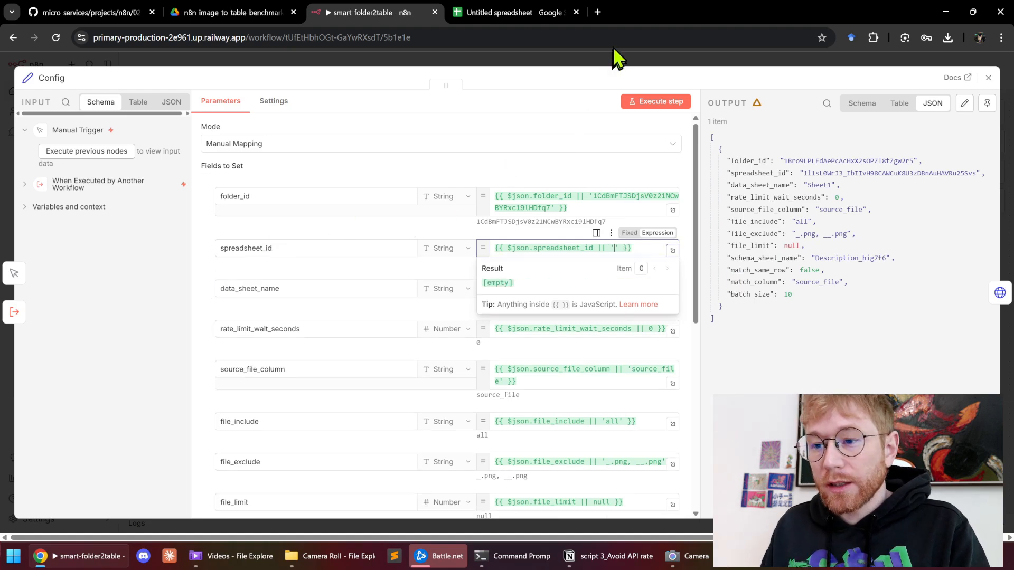
click(235, 13)
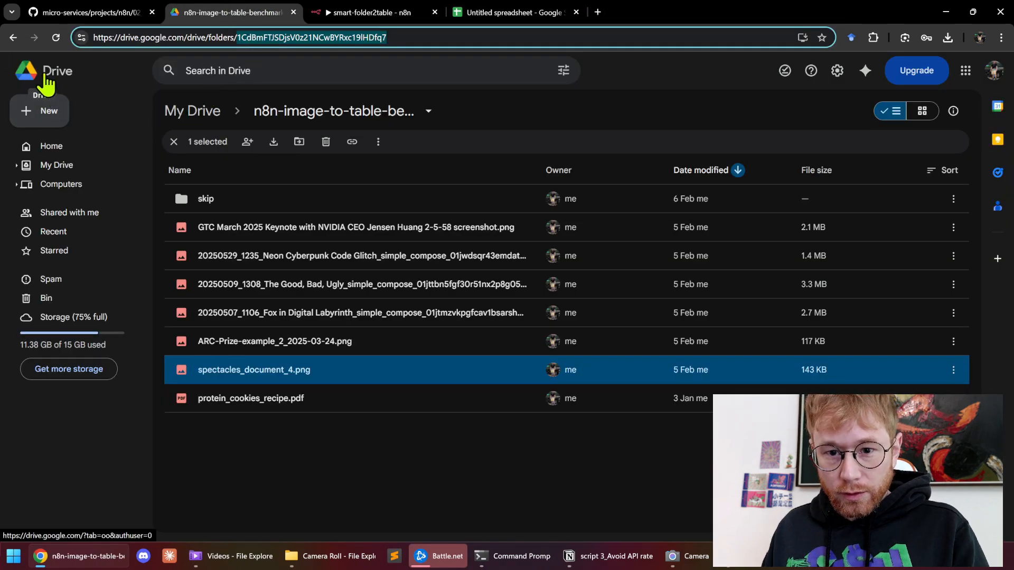
Create a new blank Google Sheets spreadsheet in My Drive
middle_click(49, 80)
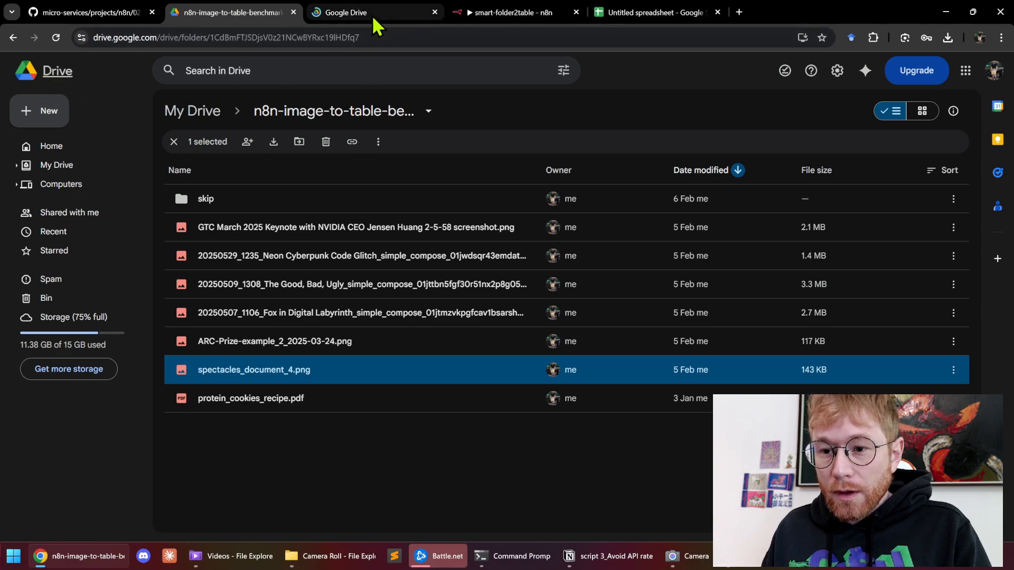
click(372, 15)
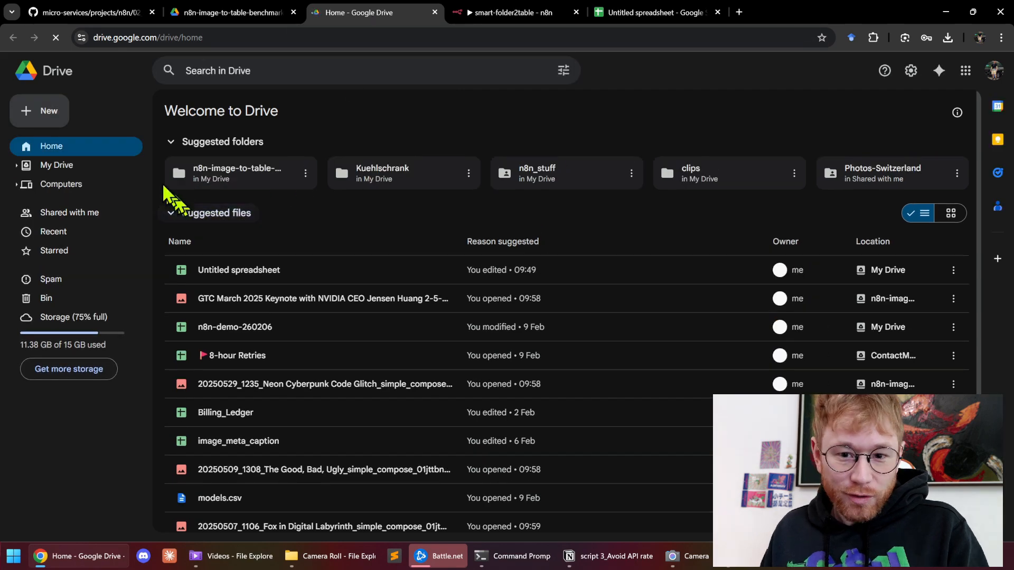
click(71, 169)
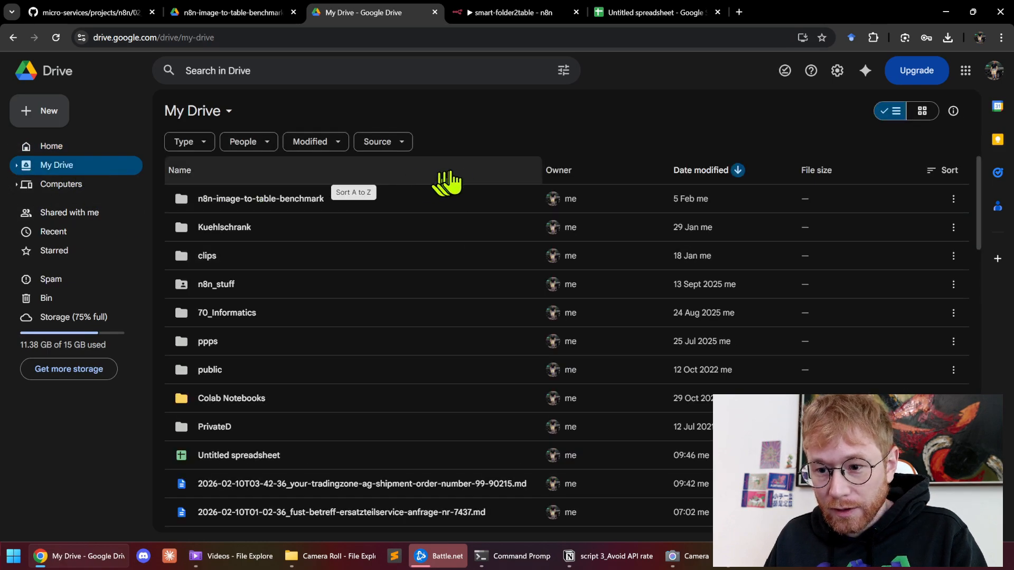
right_click(483, 178)
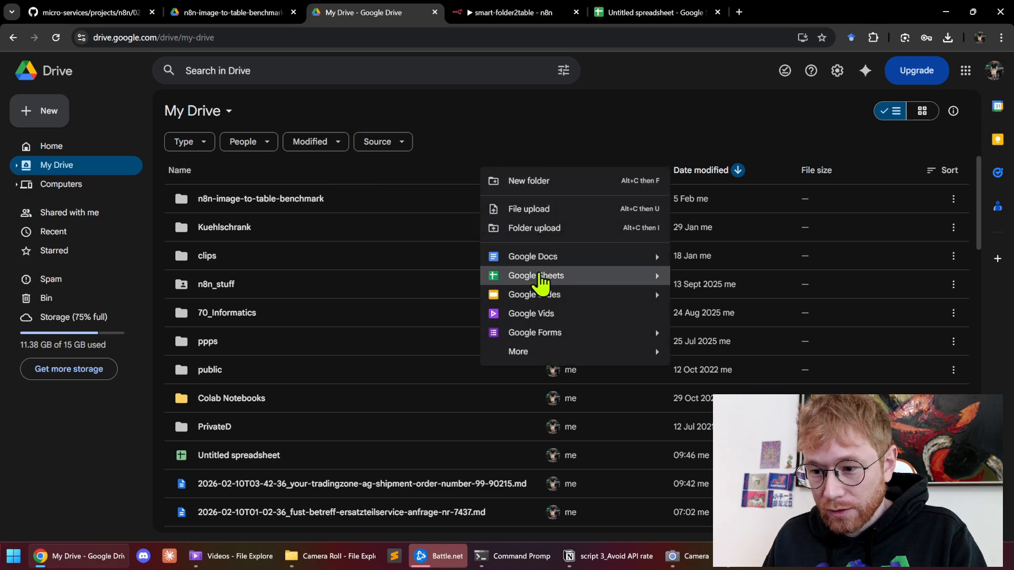
click(584, 280)
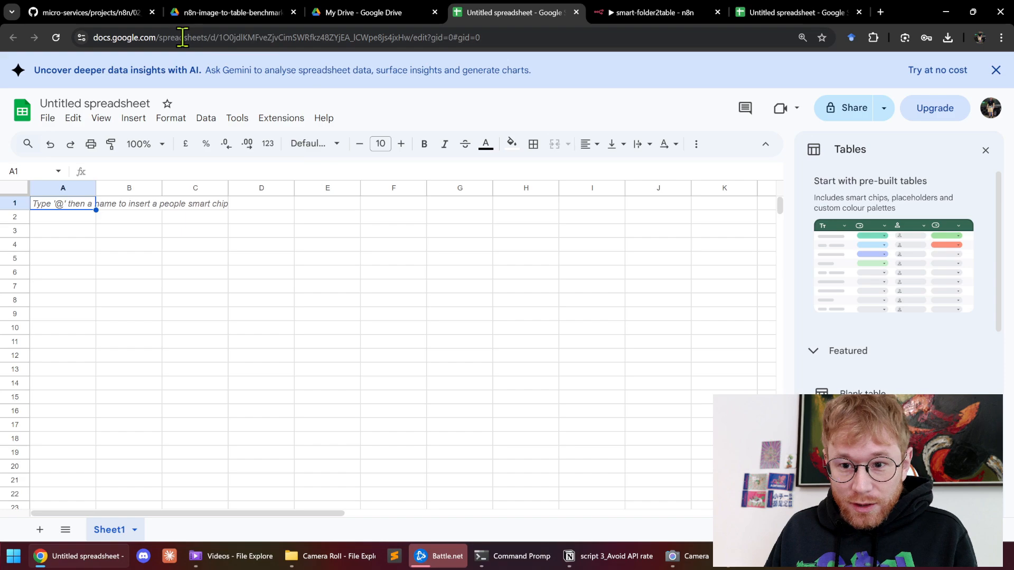
Copy the new spreadsheet's ID from its web address
click(215, 35)
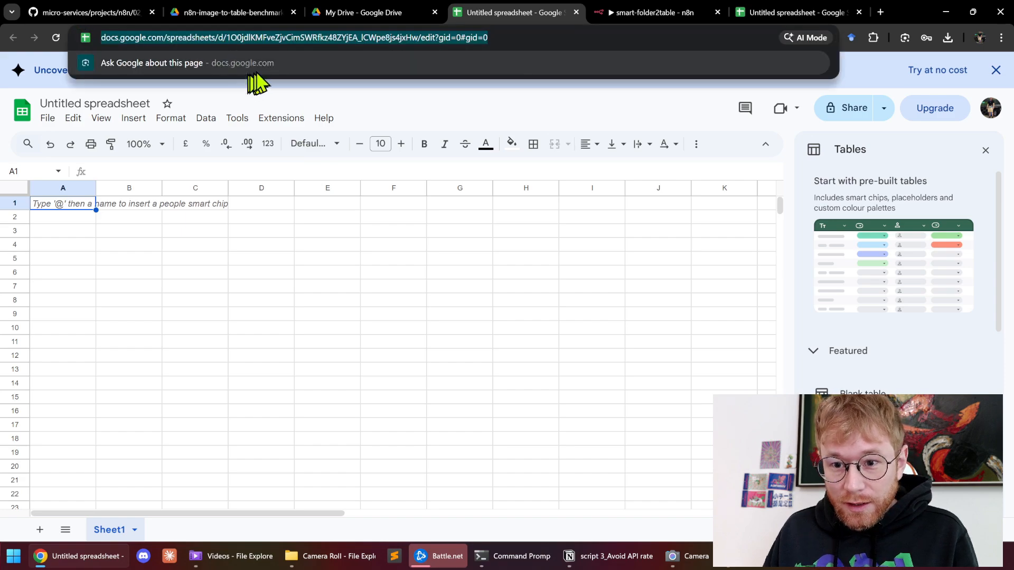
key(End)
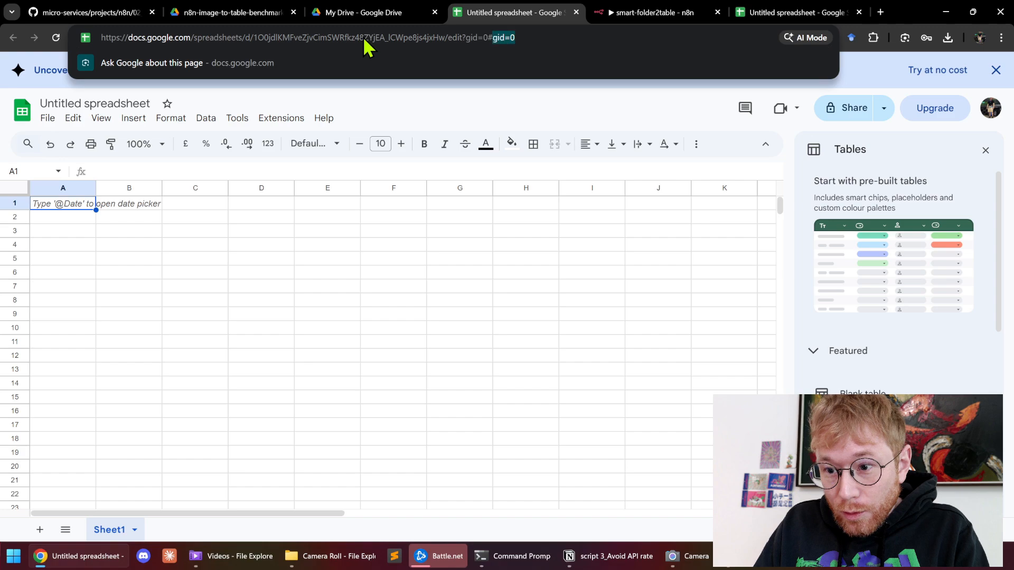
key(Left)
key(ctrl+shift+Left)
key(ctrl+c)
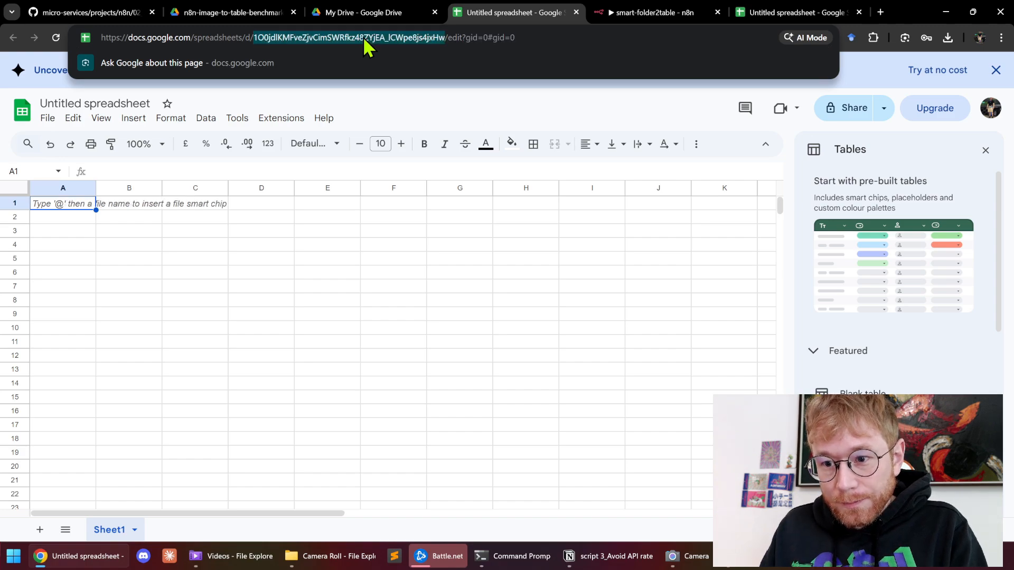
click(661, 12)
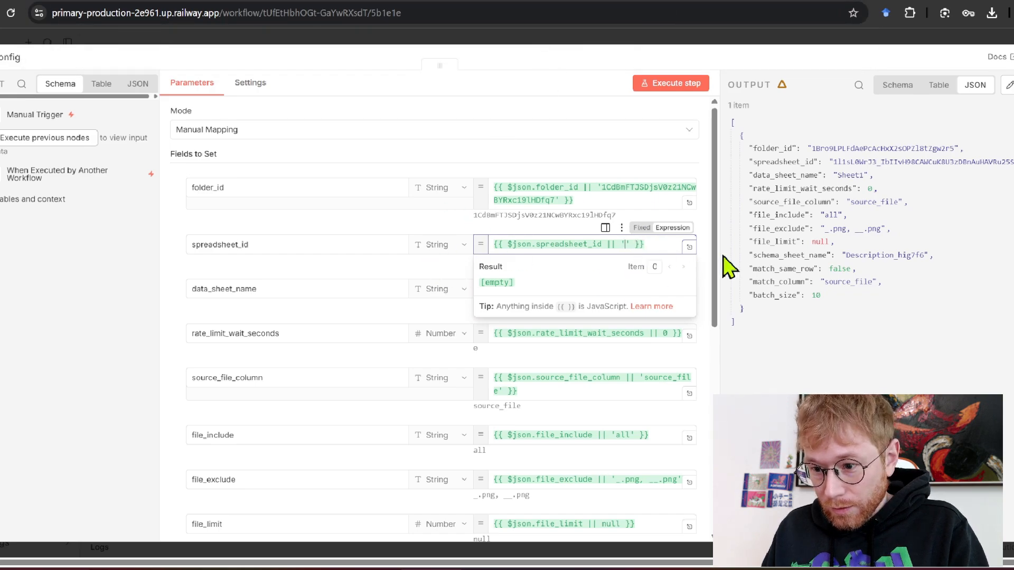
Paste the new spreadsheet ID as spreadsheet_id's default and widen the input panel
key(ctrl+v)
click(510, 87)
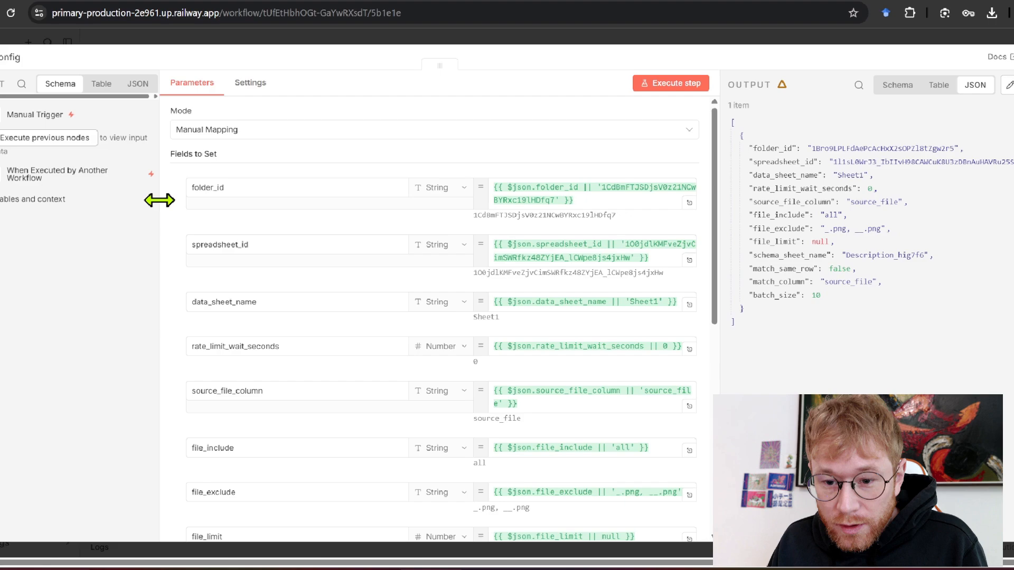
drag(158, 200, 214, 203)
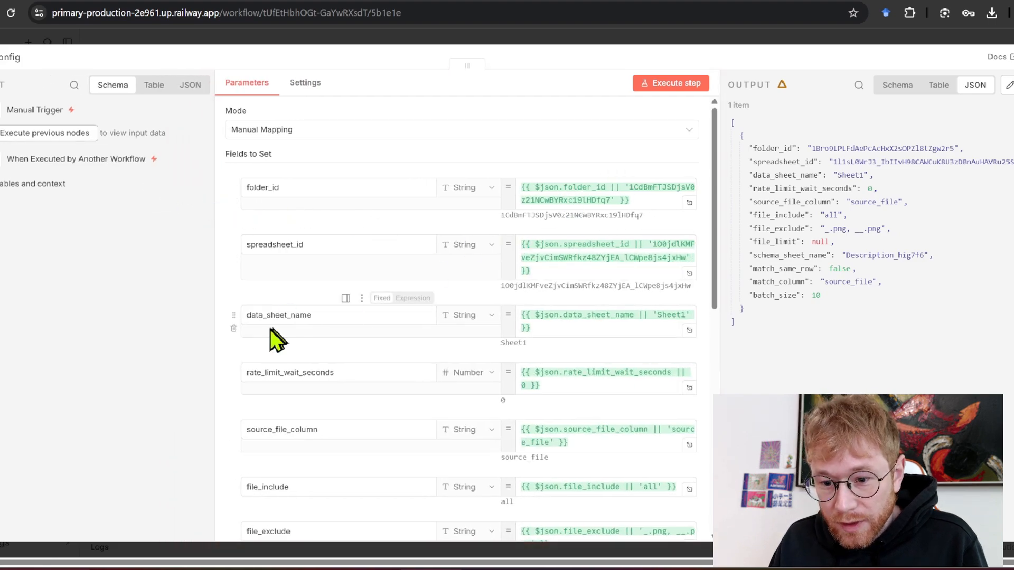
Check data_sheet_name 'Sheet1' against the old results spreadsheet and the new empty one
click(324, 317)
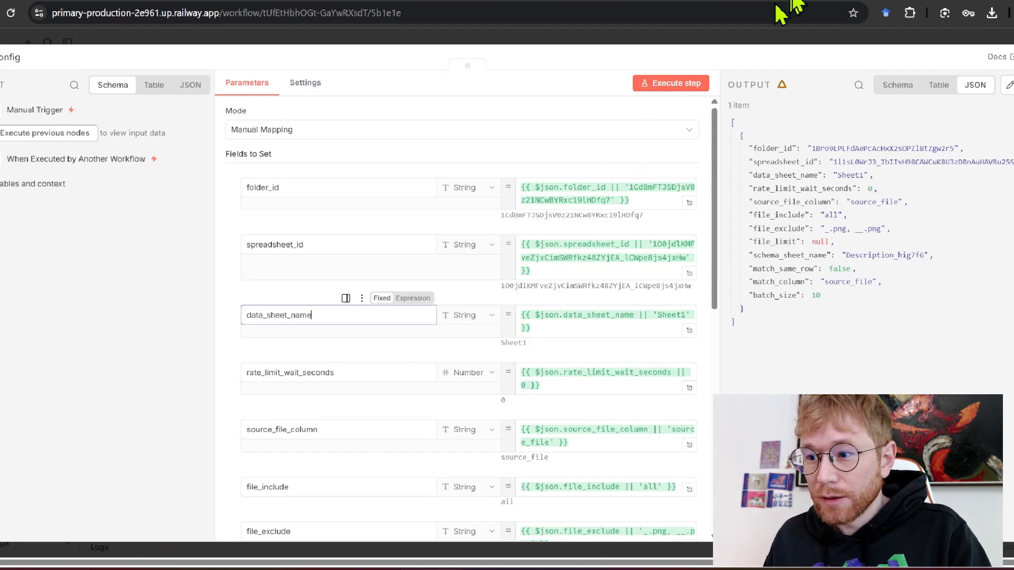
click(813, 2)
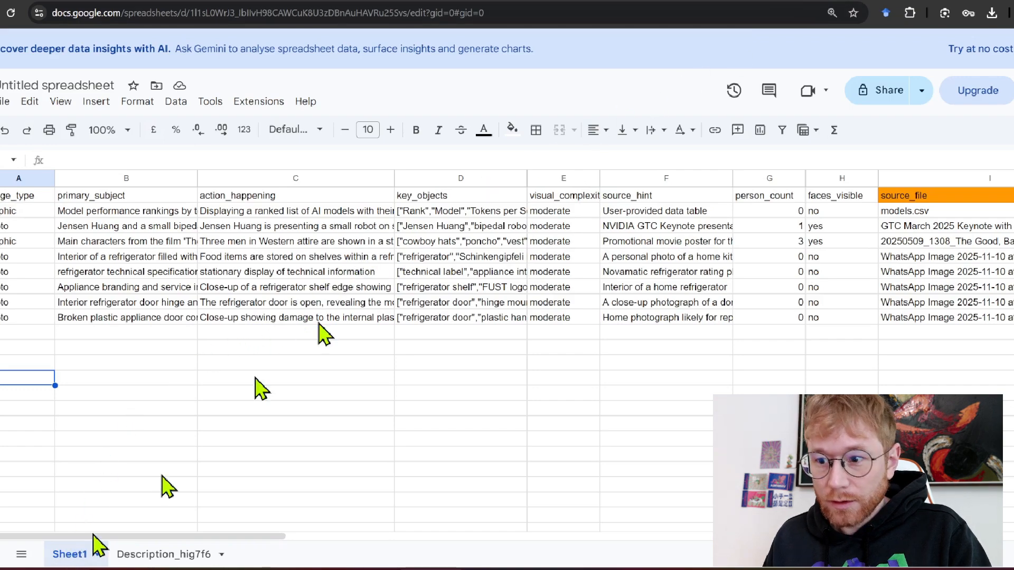
click(500, 2)
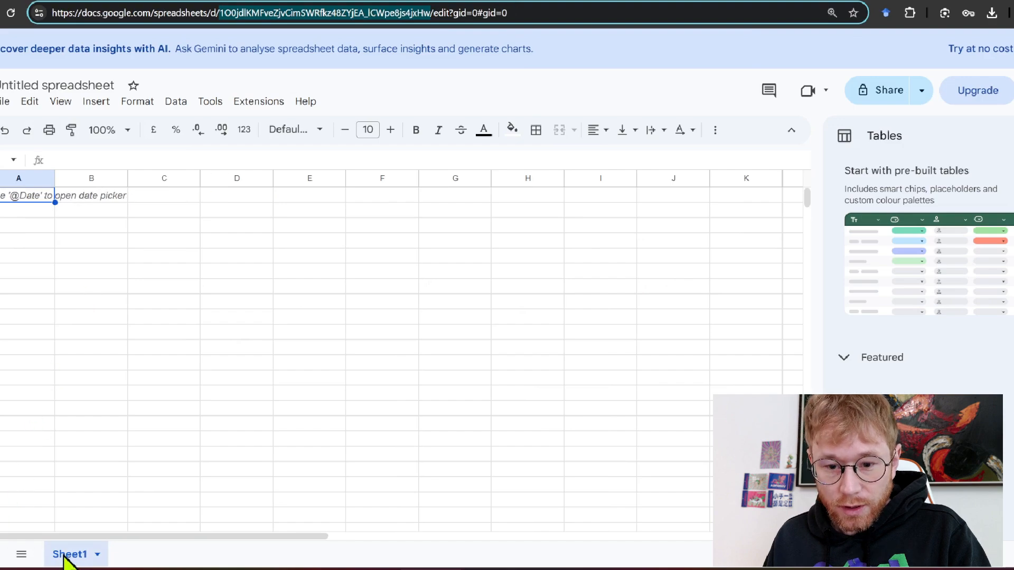
click(681, 2)
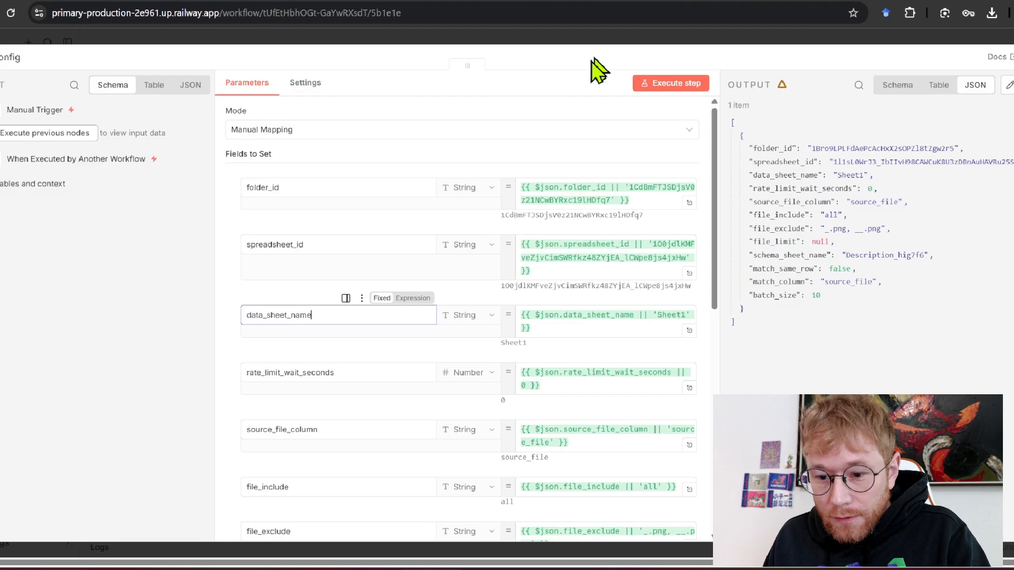
Review the rate_limit_wait_seconds default expression, then close the Config node's settings
click(350, 376)
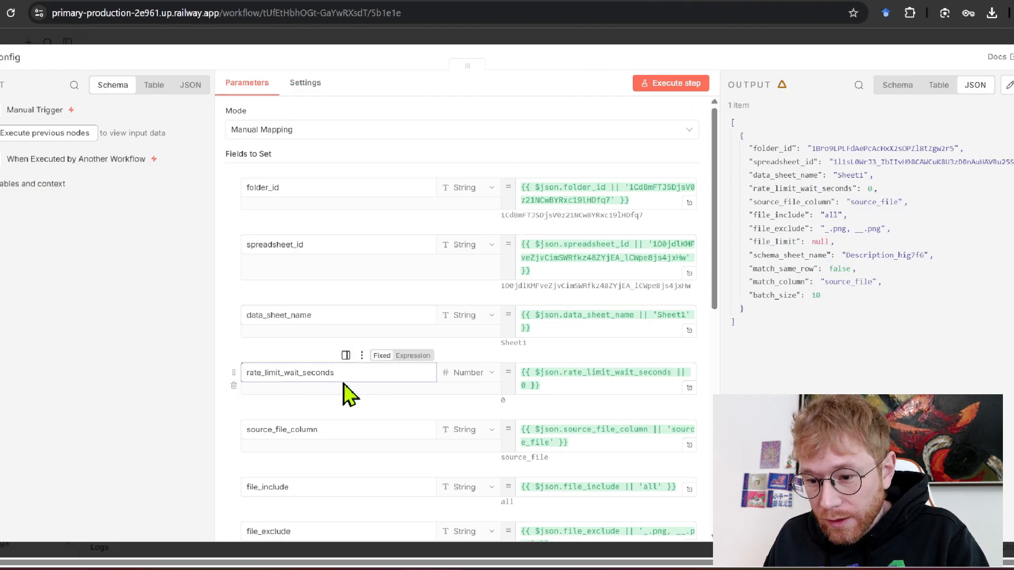
click(527, 385)
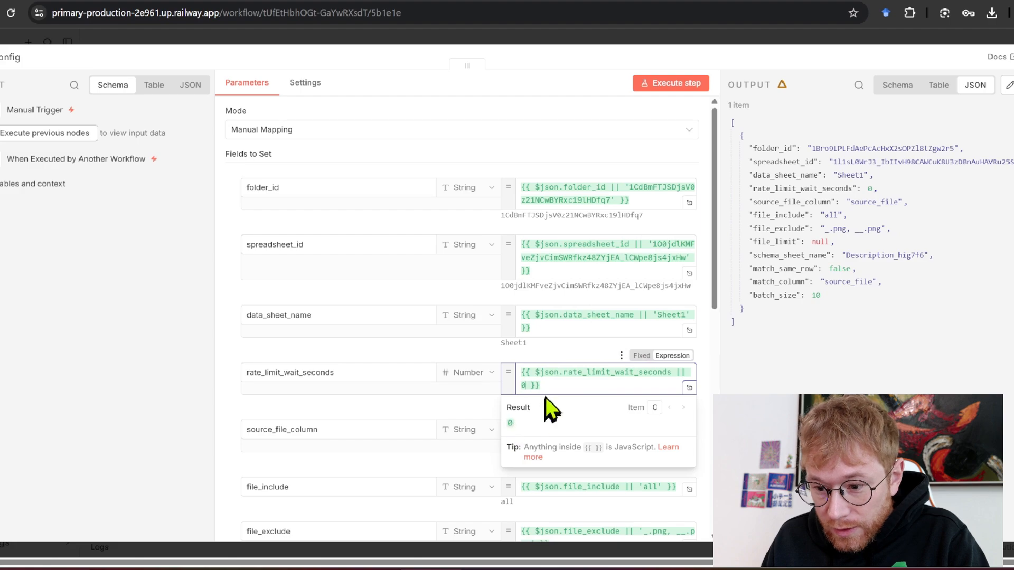
click(441, 410)
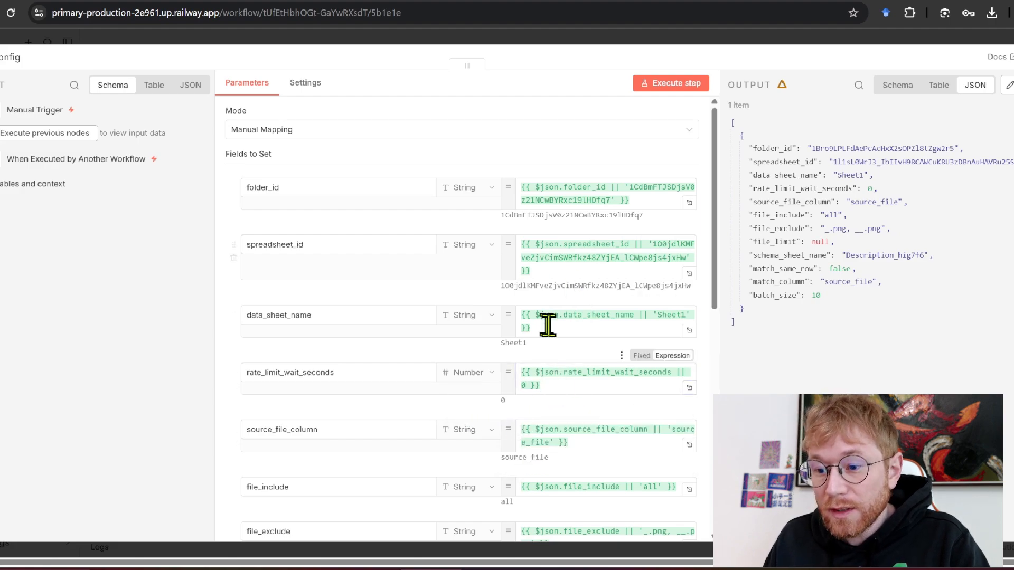
click(603, 40)
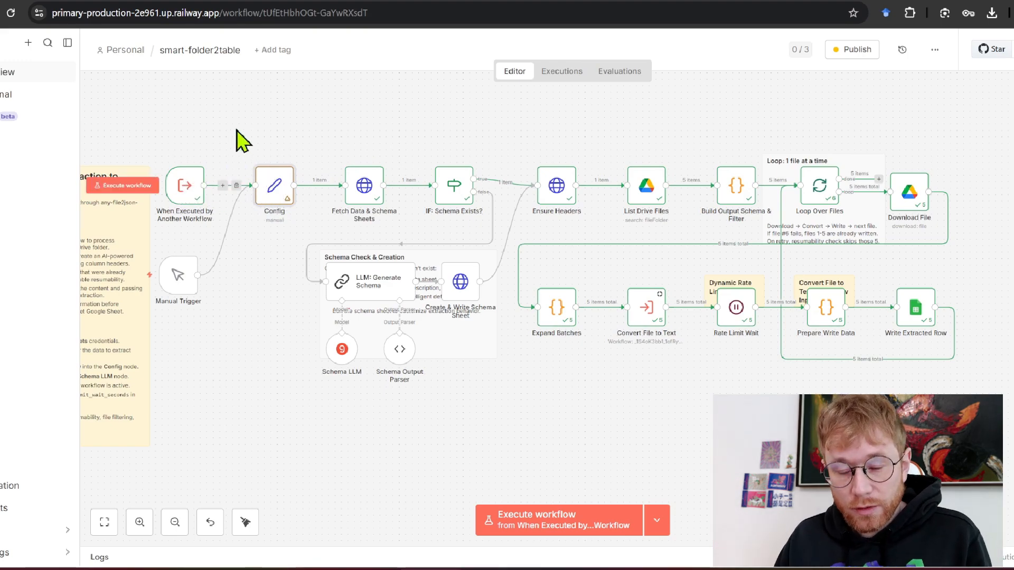
Reopen the Config node and preview the folder_id expression's result
double_click(272, 190)
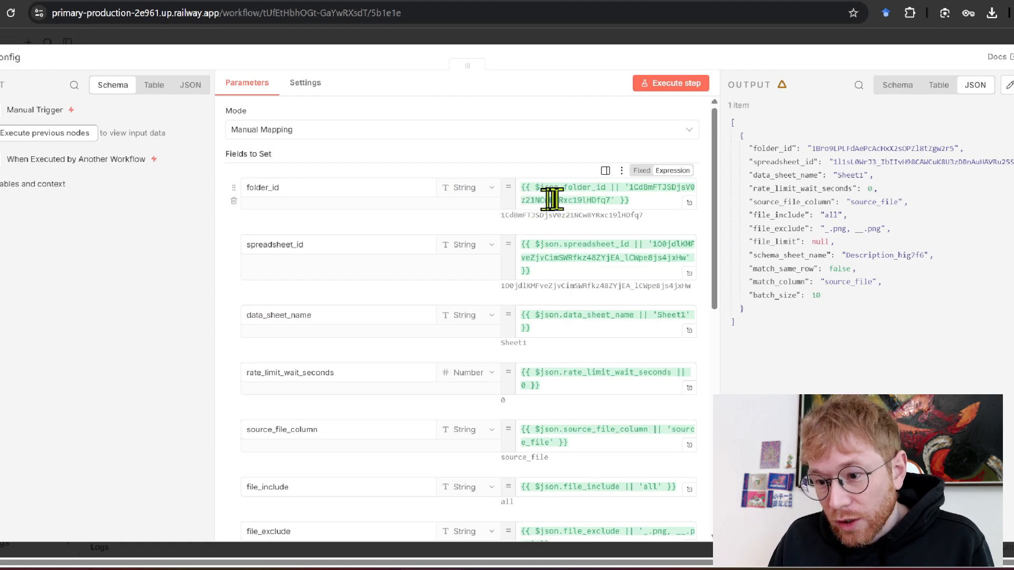
click(625, 186)
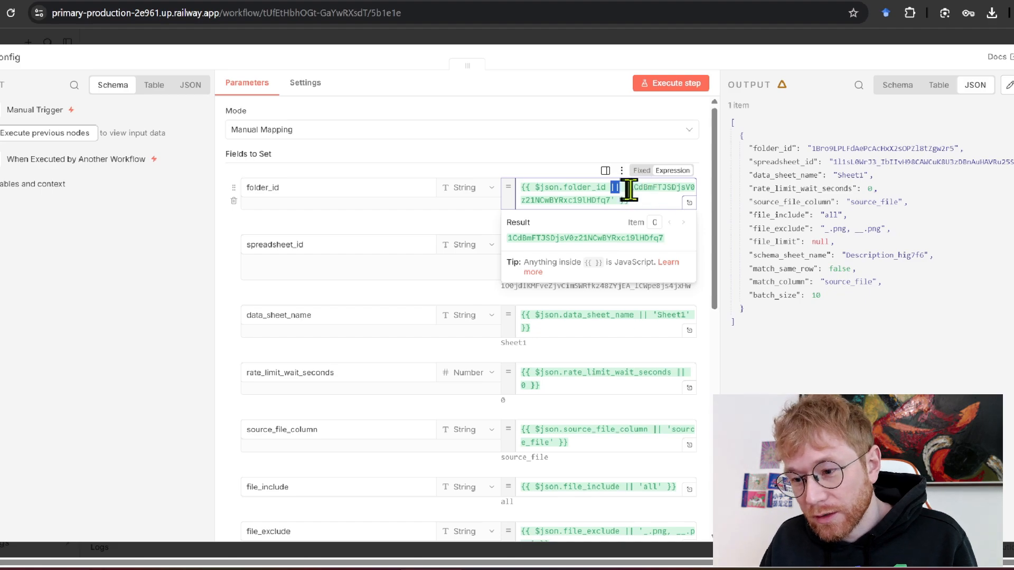
click(706, 197)
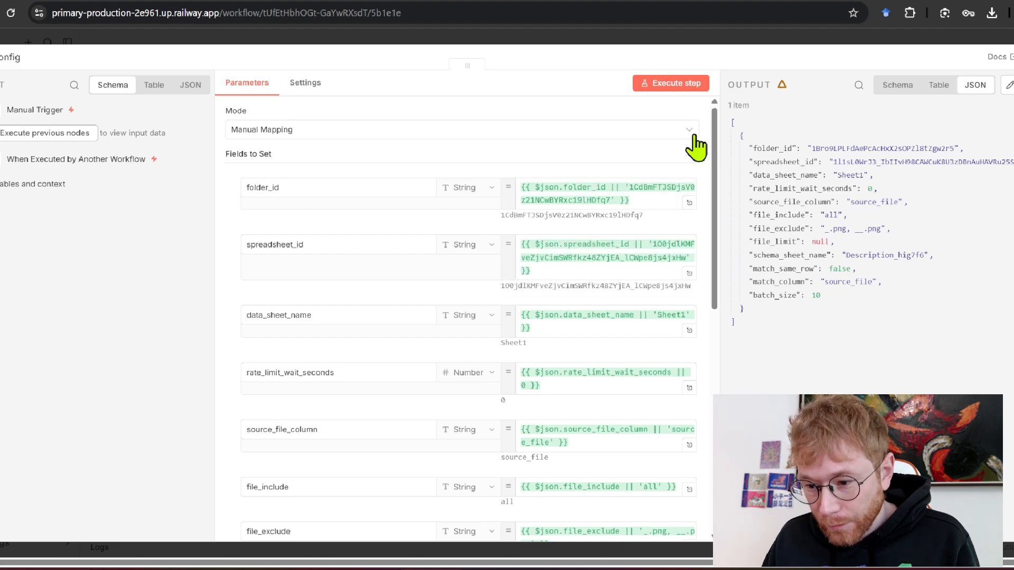
scroll(629, 159, down, 1)
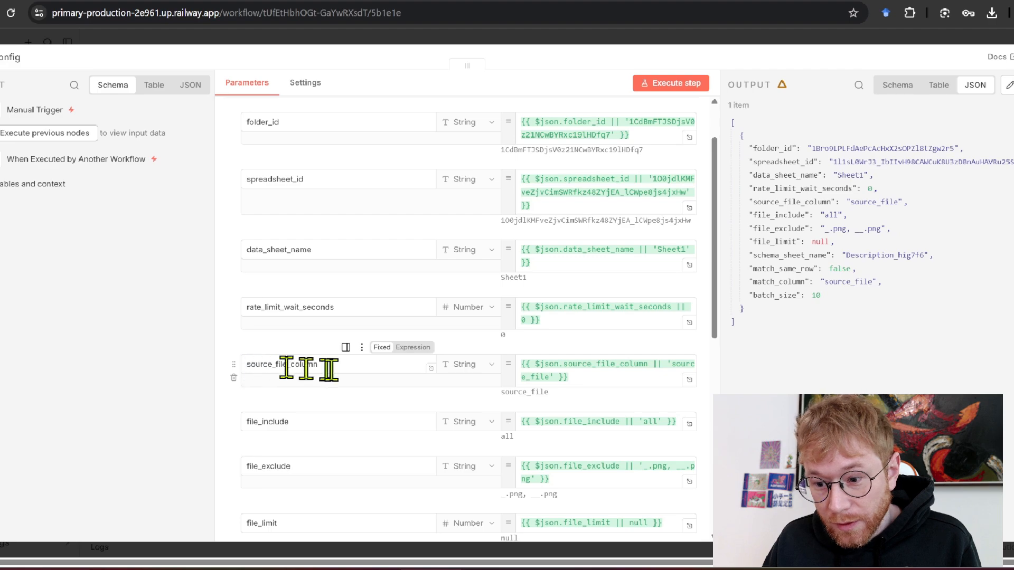
scroll(584, 301, down, 1)
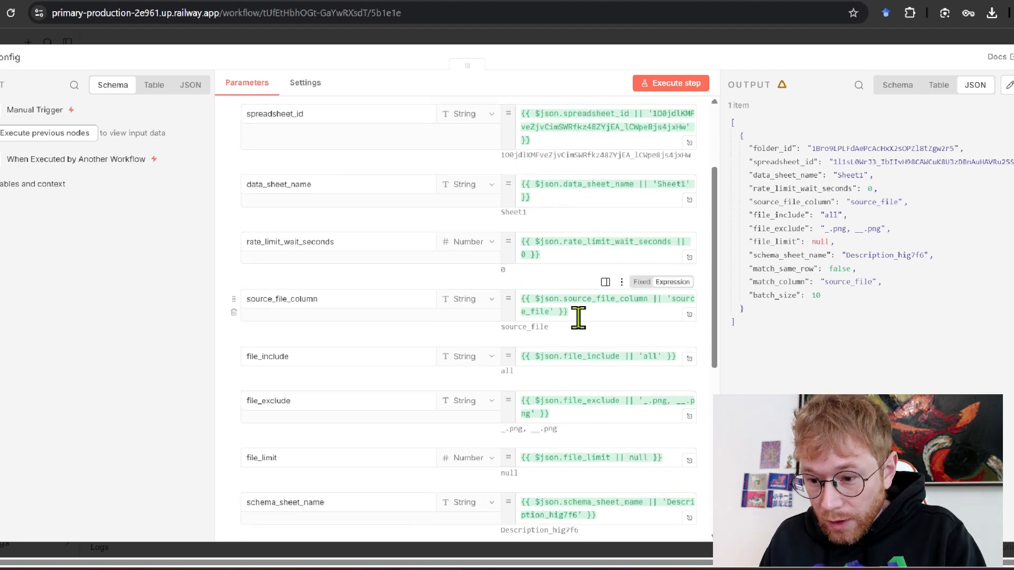
click(578, 315)
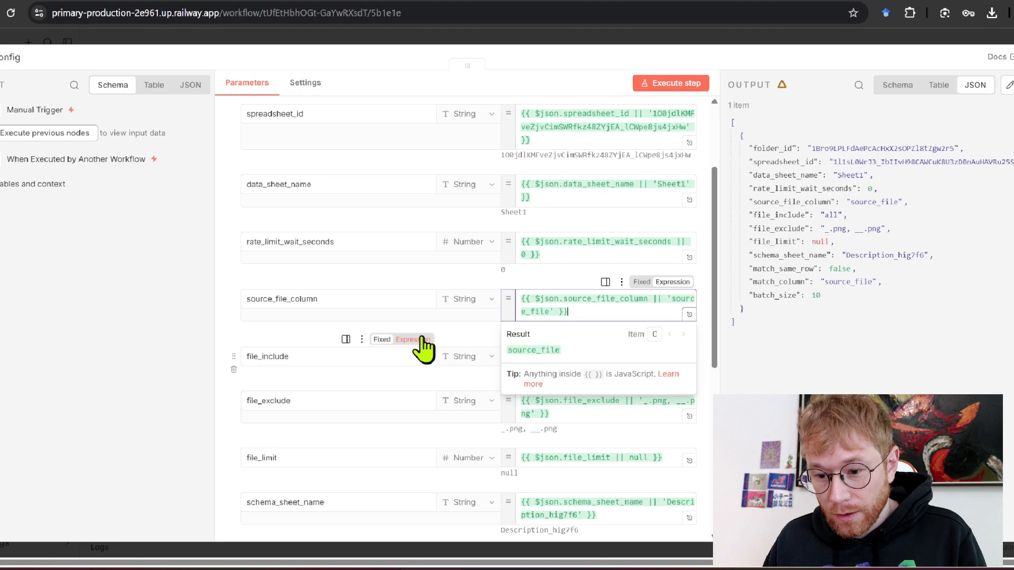
click(228, 340)
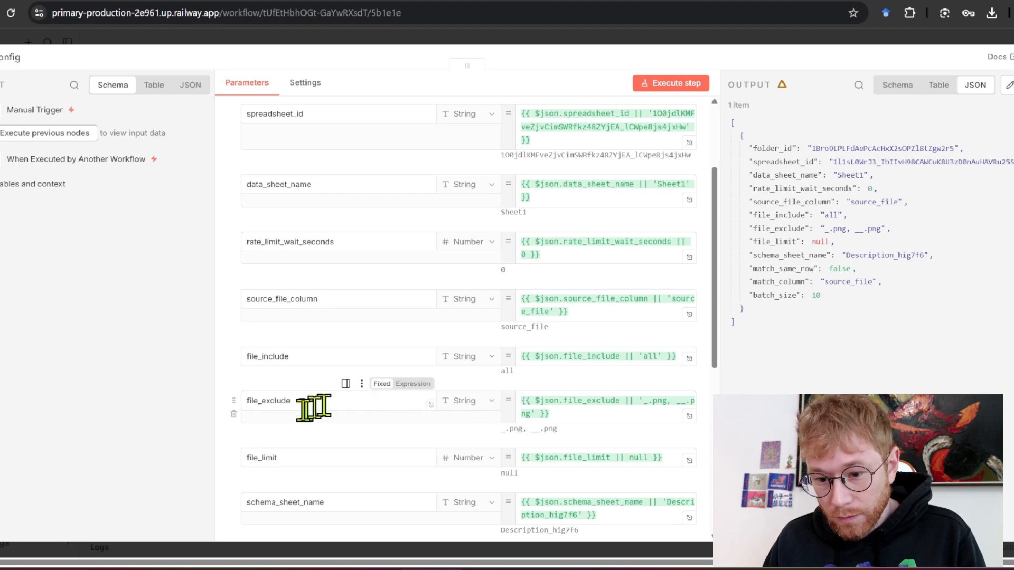
scroll(603, 367, down, 1)
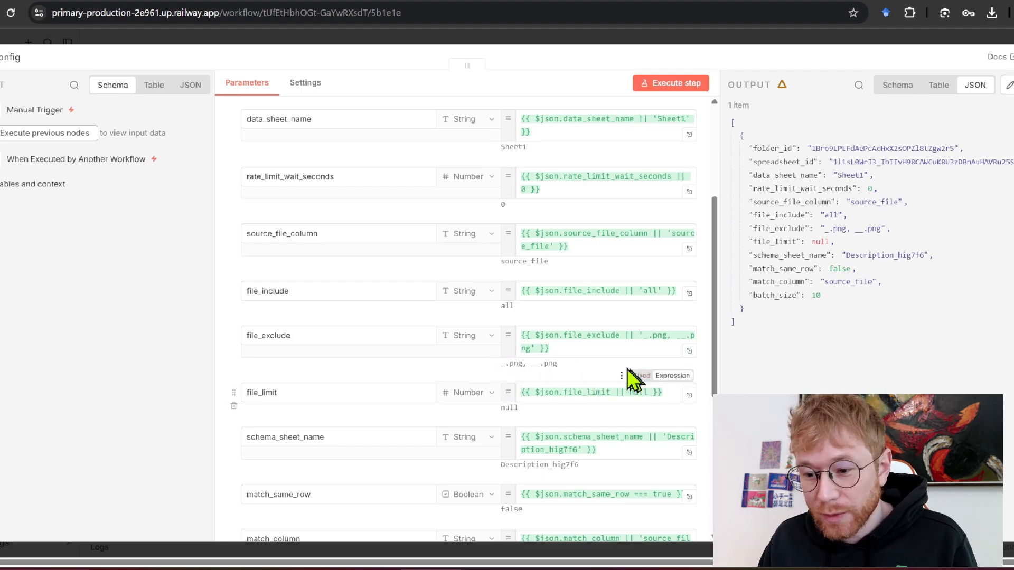
scroll(589, 342, down, 1)
scroll(589, 341, down, 1)
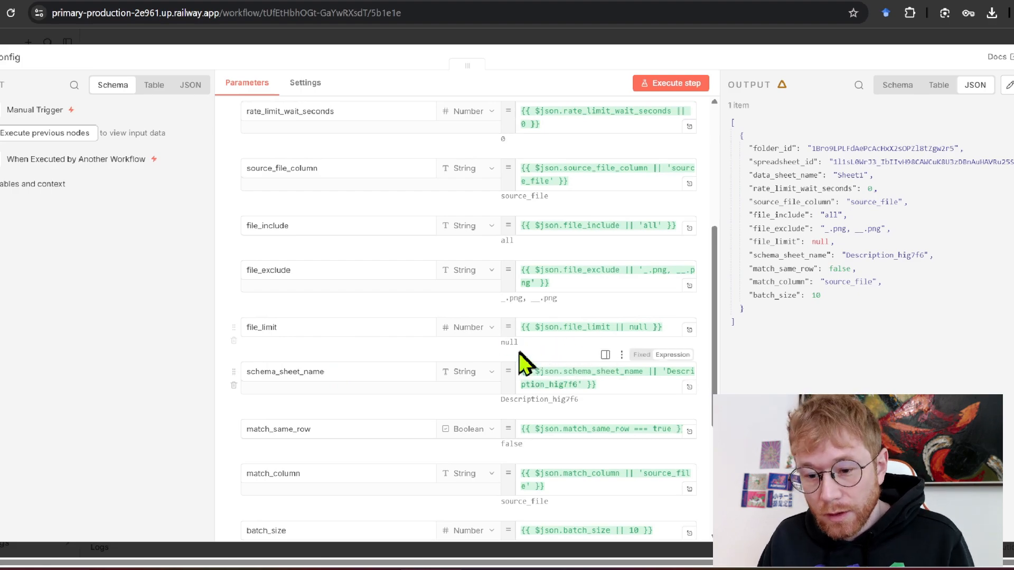
Review the Config values: schema sheet Description_hig7f6, match_same_row false, and the match_column expression
scroll(521, 362, down, 2)
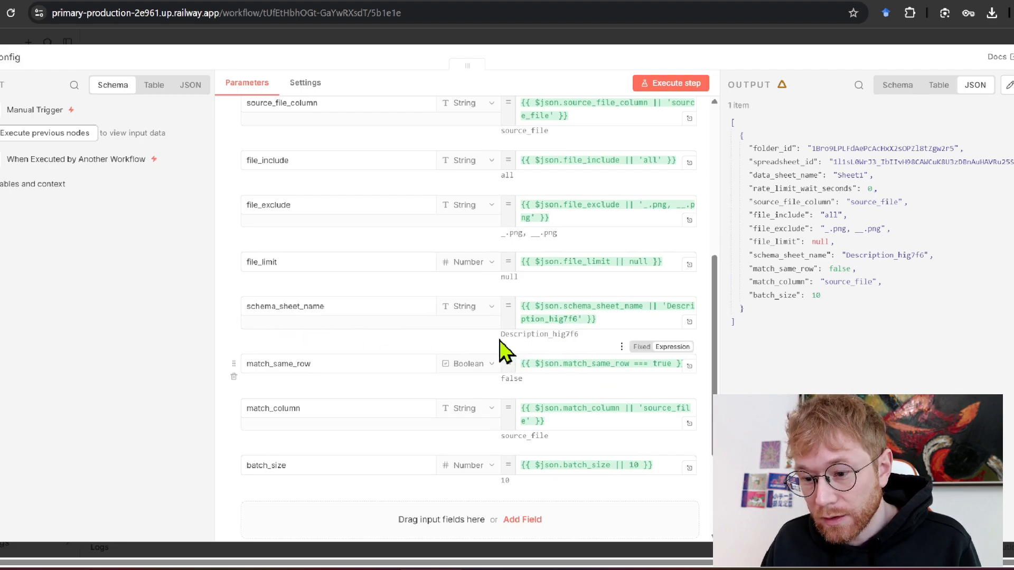
drag(500, 334, 582, 336)
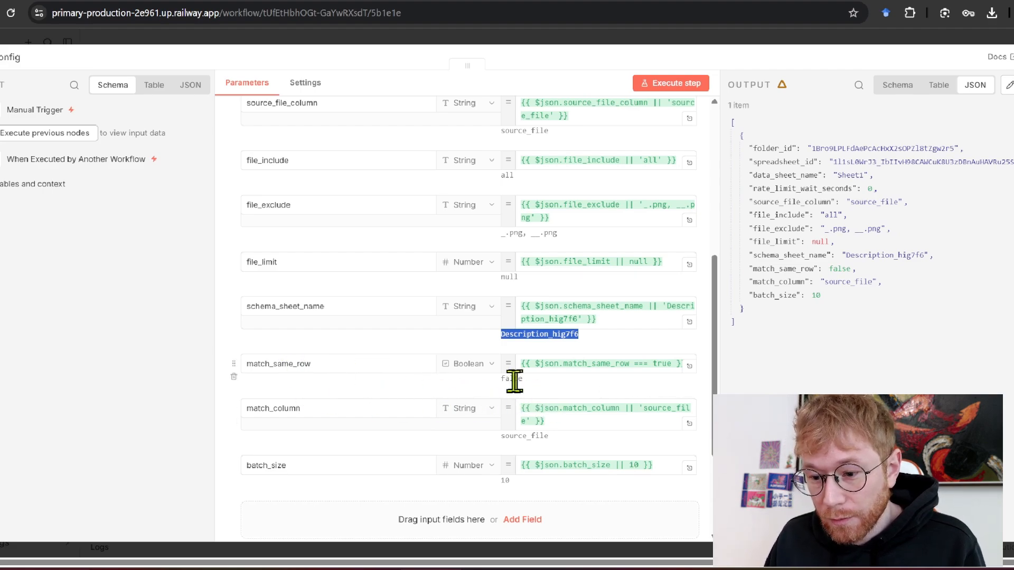
drag(501, 380, 528, 381)
click(353, 365)
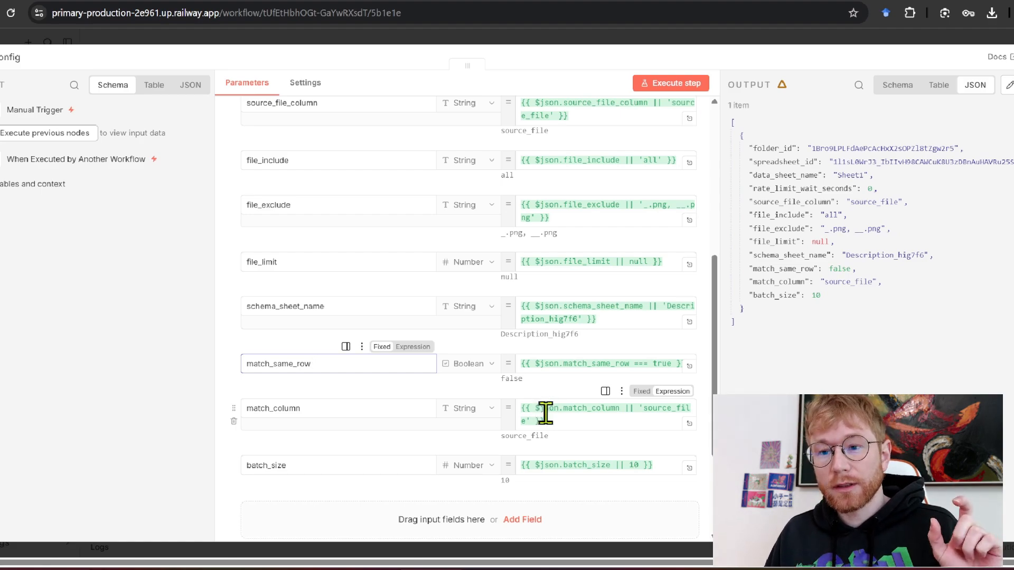
drag(562, 444, 500, 446)
click(502, 446)
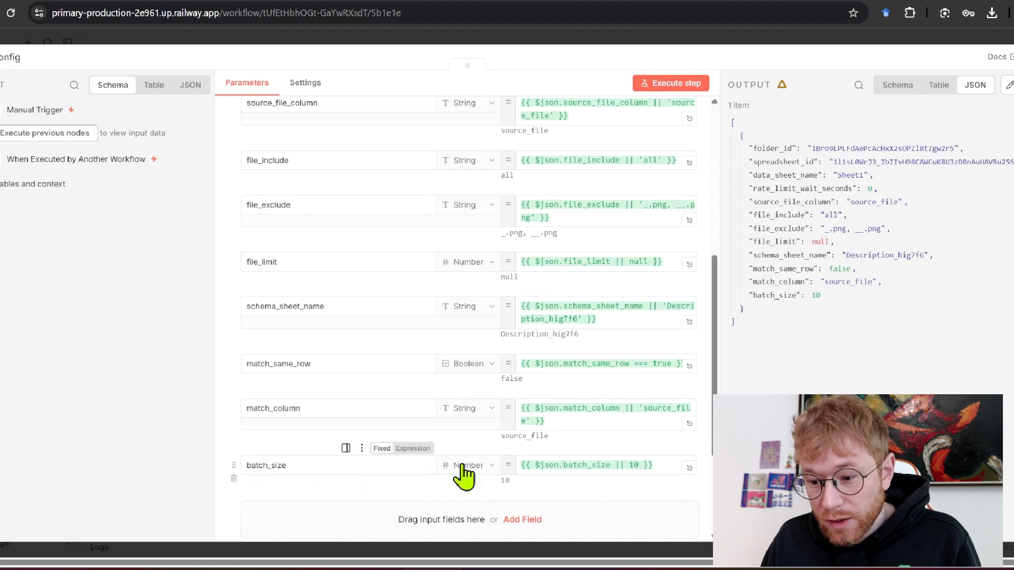
scroll(633, 462, down, 3)
scroll(632, 460, up, 9)
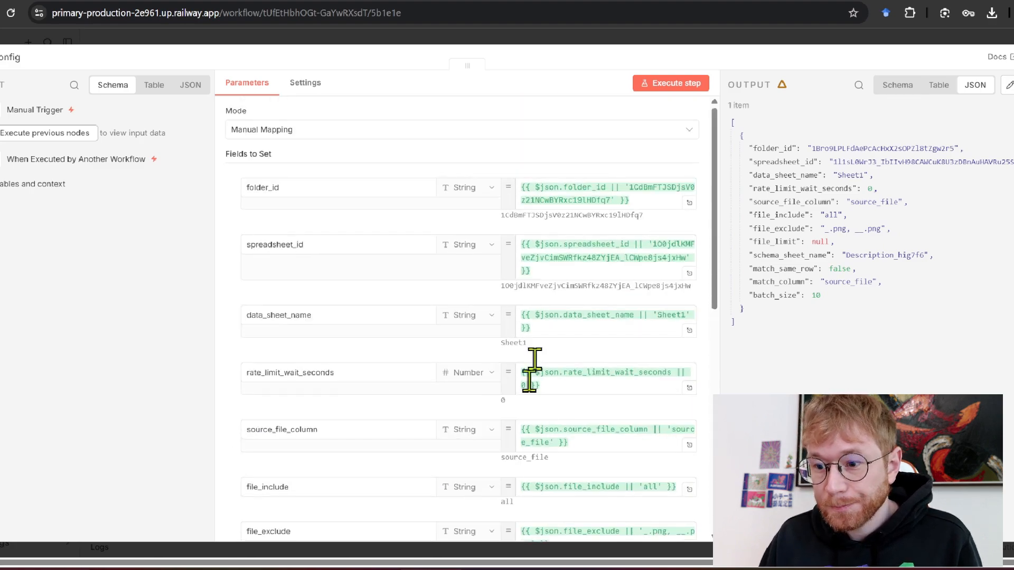
Close and reopen the Config node, then bring up the Untitled spreadsheet
click(443, 40)
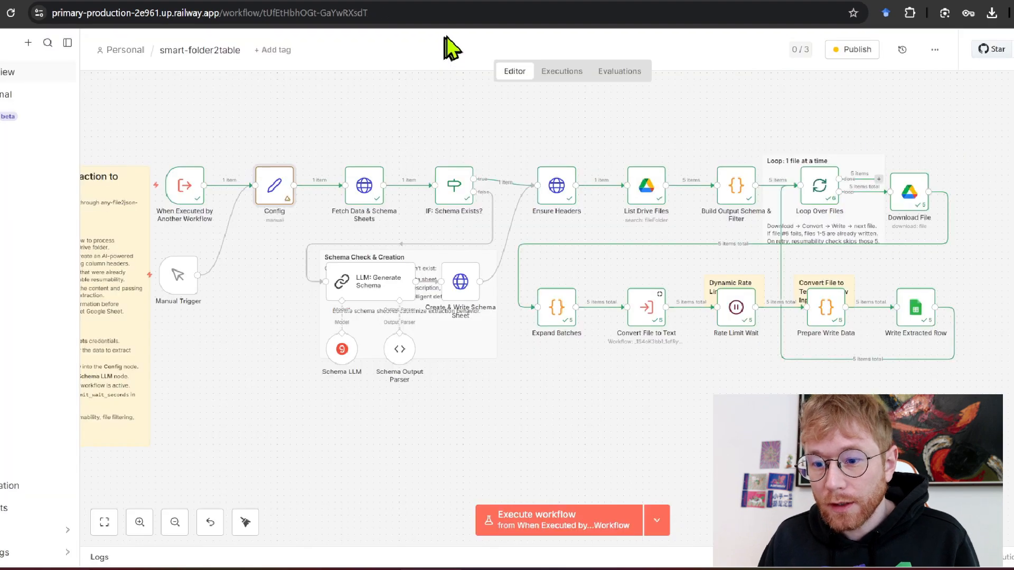
double_click(280, 190)
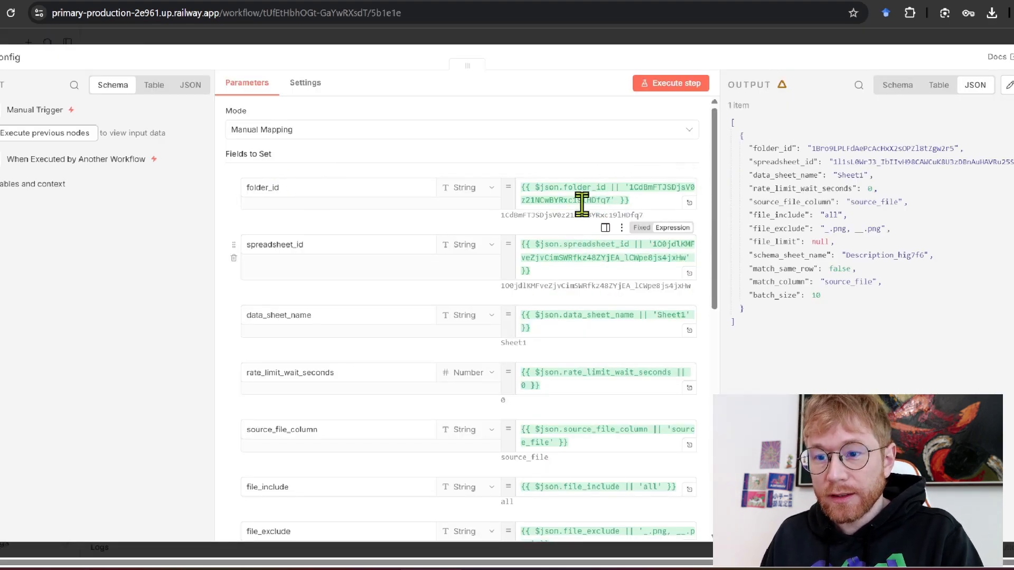
click(514, 13)
Move the spreadsheet into its own window and paste the headers image_type through faces_visible into A1:H1
click(222, 236)
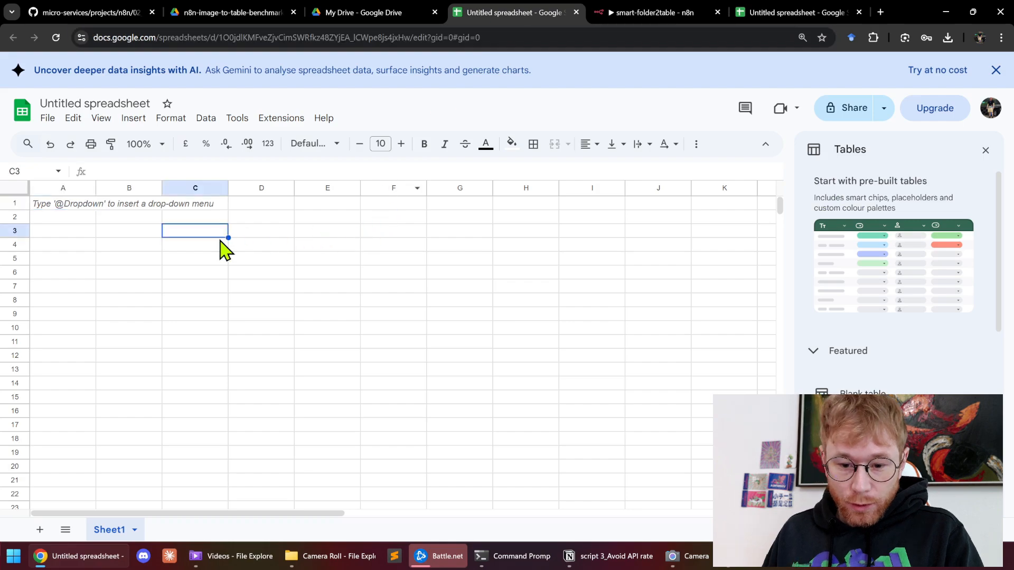
click(54, 206)
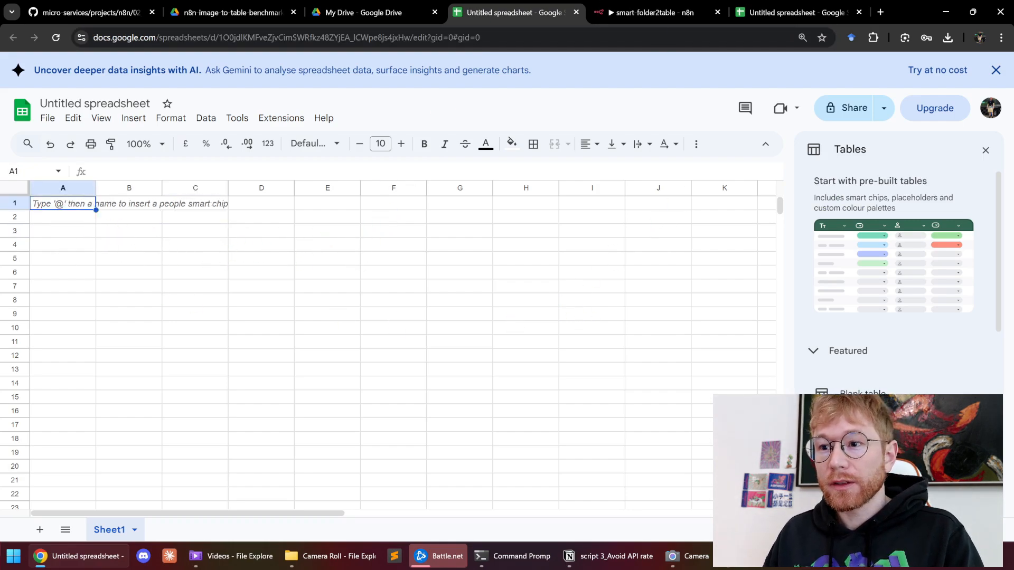
drag(813, 16, 856, 0)
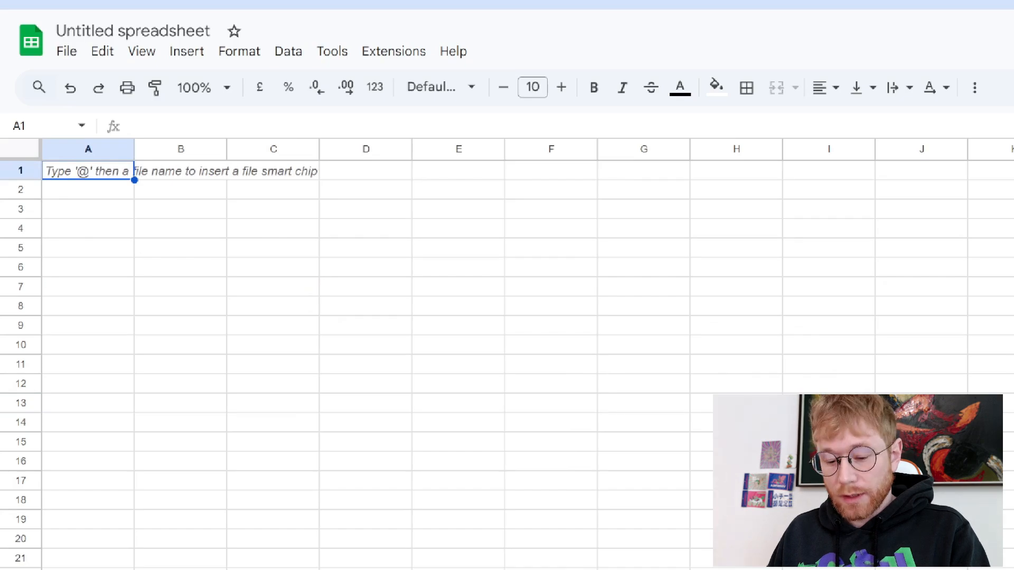
click(86, 207)
click(81, 173)
text(image_type	primary_subject	action_happening	key_objects	visual_complexity	source_hint	person_count	faces_visible)
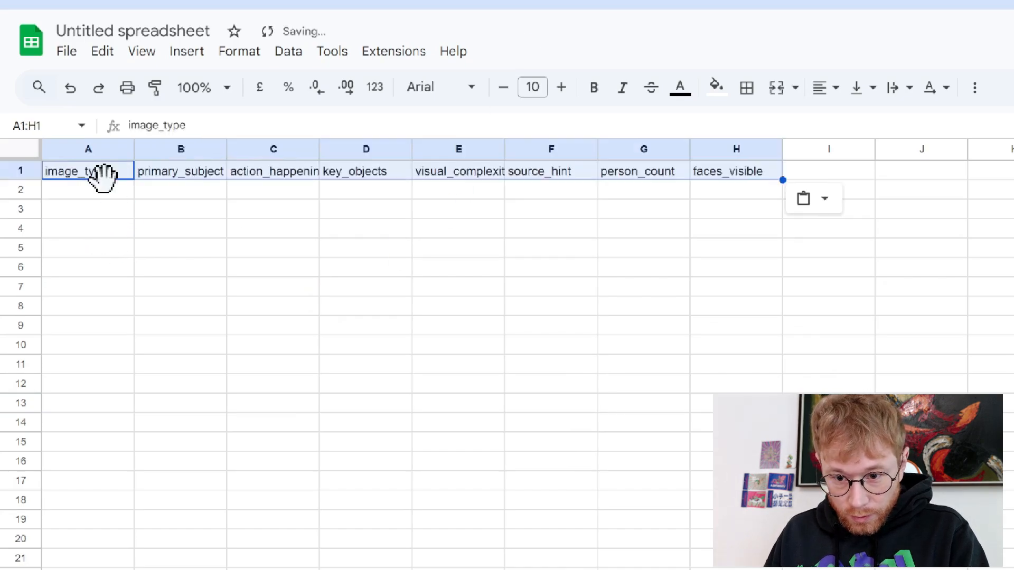
click(549, 267)
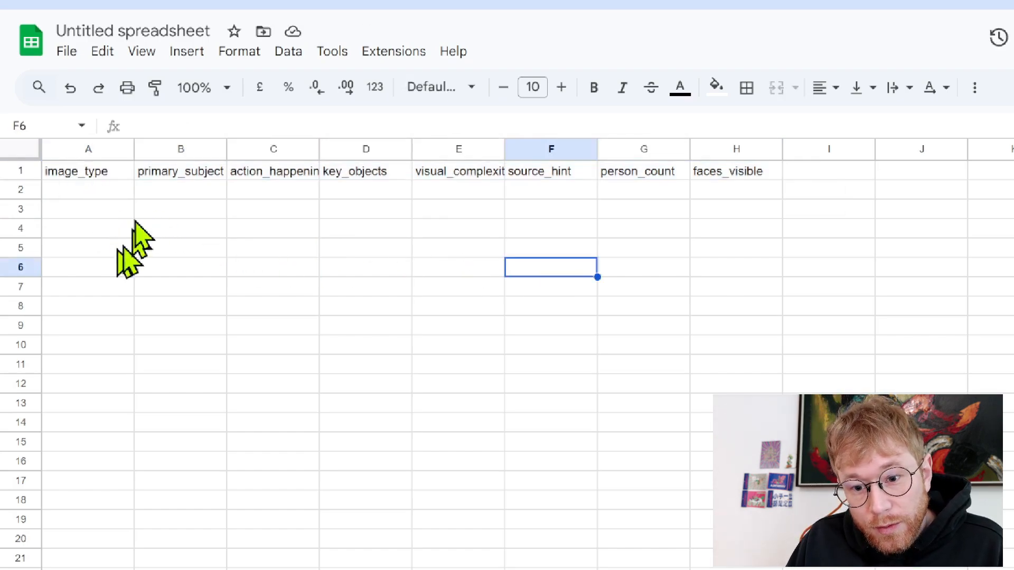
Resize columns B, C and E to fit primary_subject, action_happening and visual_complexity
drag(227, 150, 254, 150)
drag(348, 147, 441, 147)
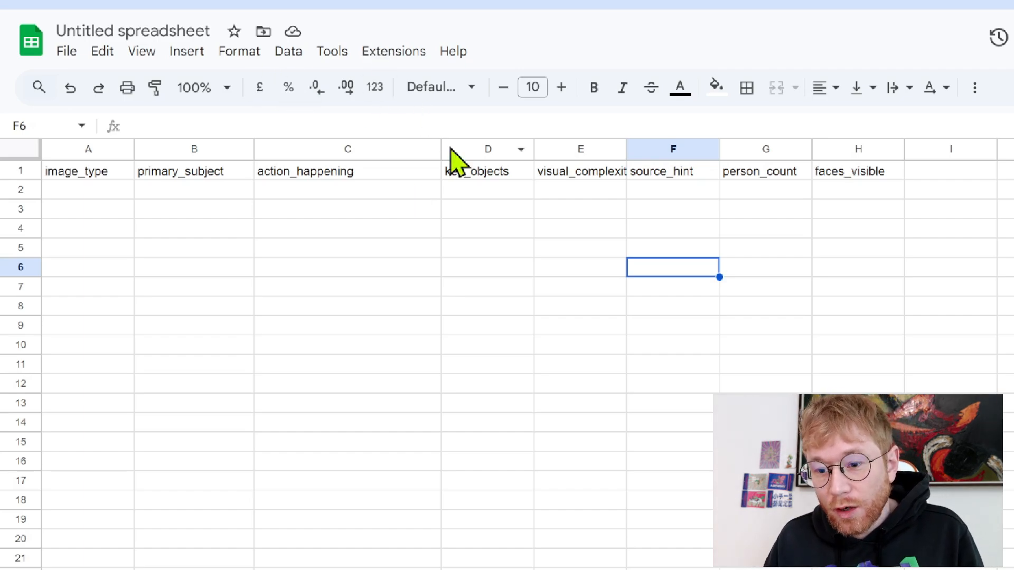
drag(445, 149, 391, 148)
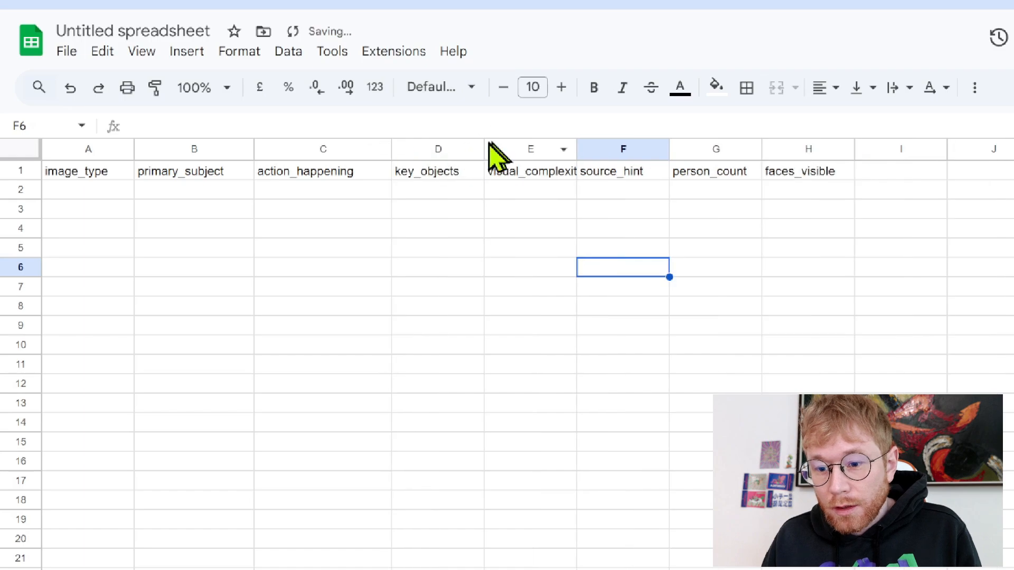
drag(576, 149, 624, 150)
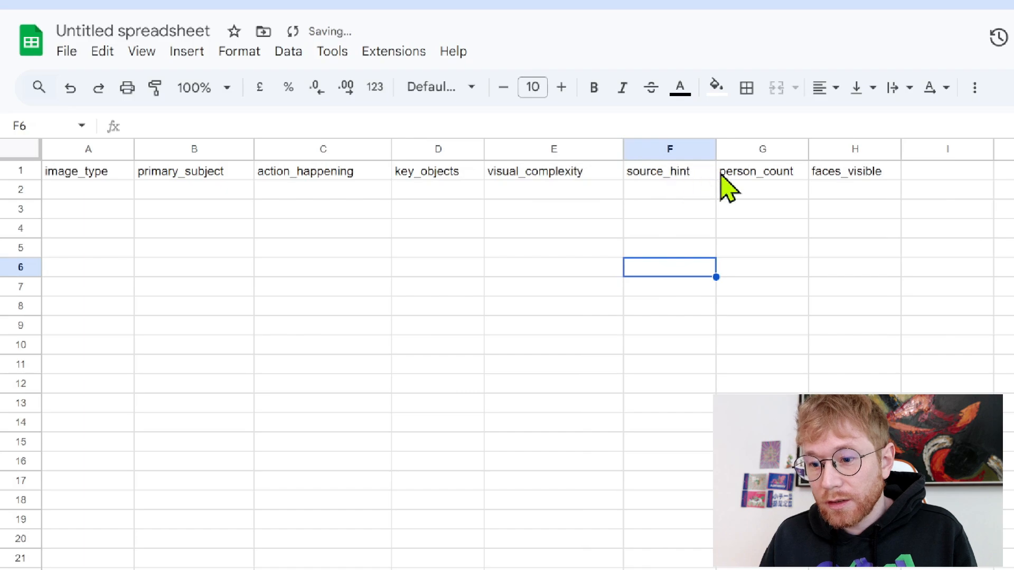
click(691, 175)
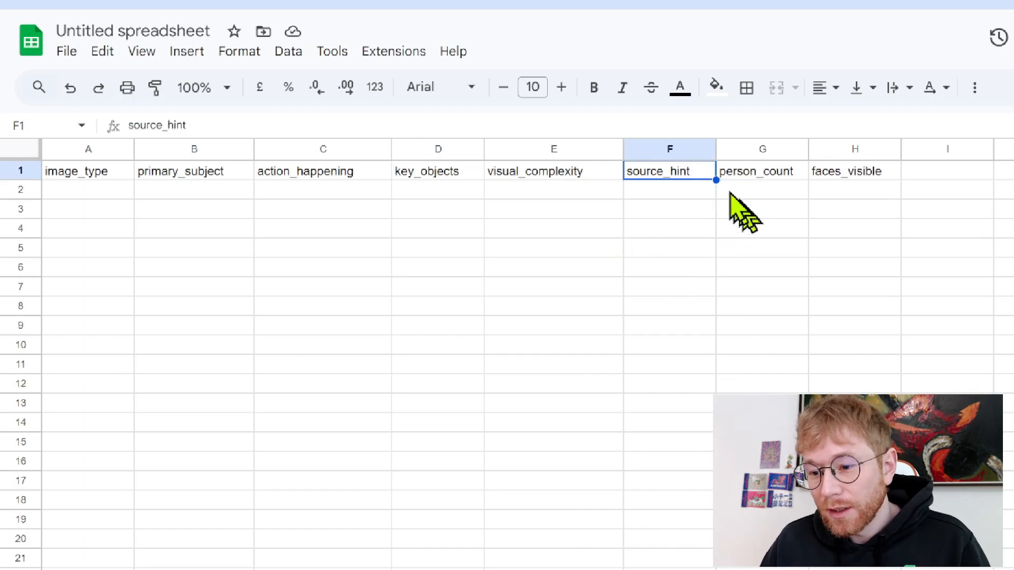
click(616, 347)
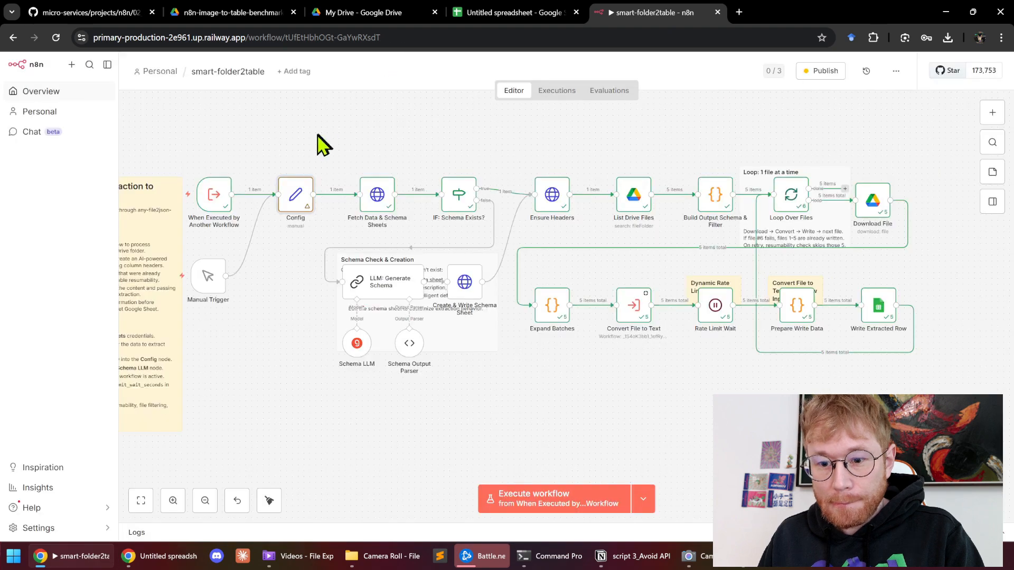
scroll(323, 144, down, 2)
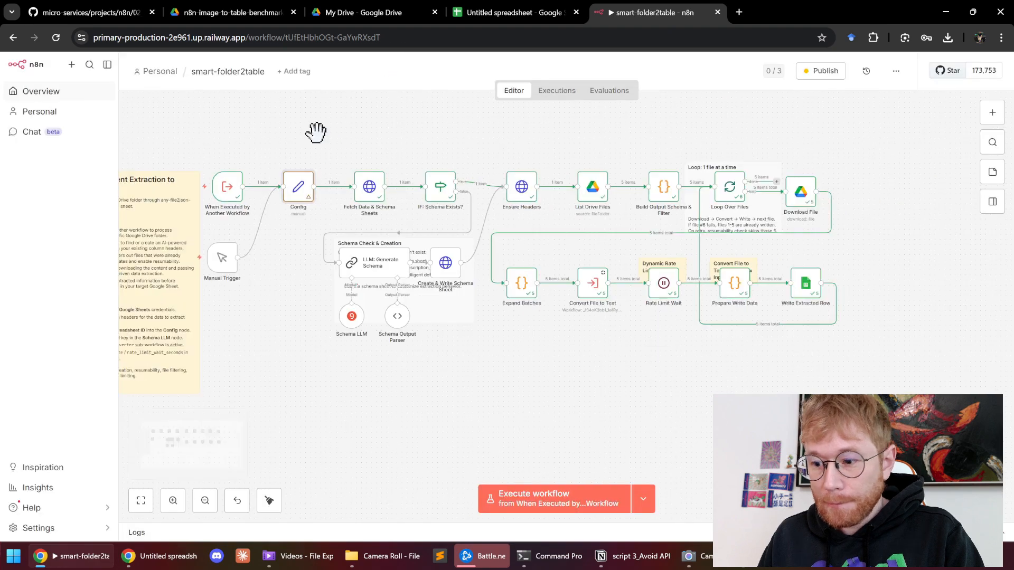
scroll(253, 180, up, 2)
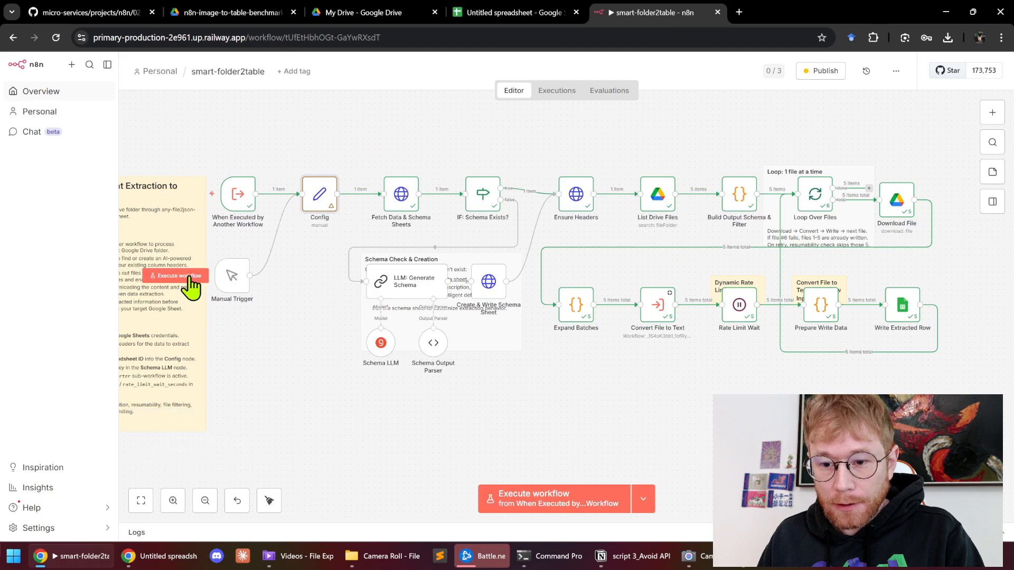
Move spectacles_document_4.png, ARC-Prize-example_2_2025-03-24.png and the Fox image into the skip folder
click(357, 20)
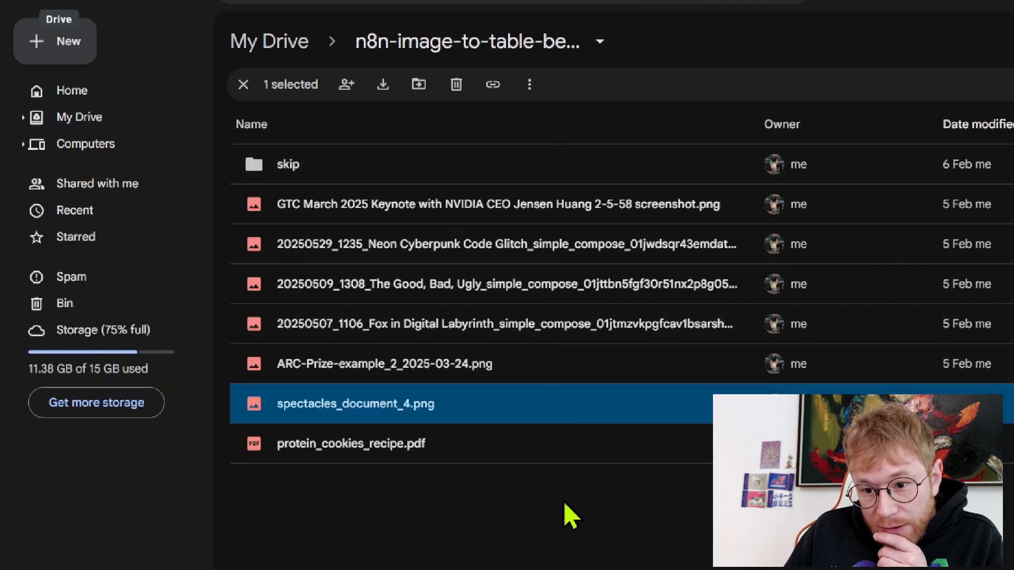
drag(619, 514, 511, 345)
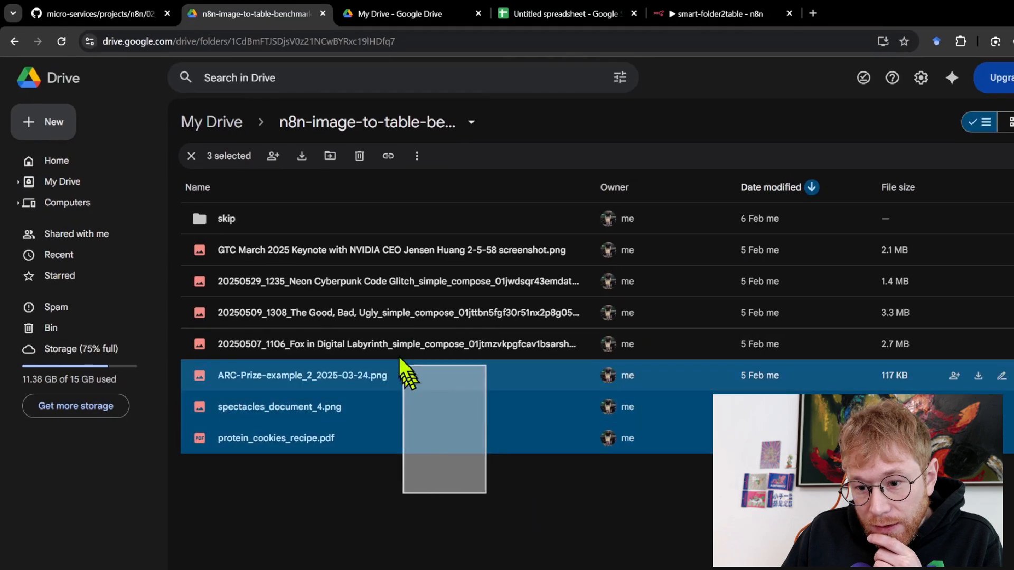
drag(400, 359, 324, 351)
click(324, 350)
click(391, 483)
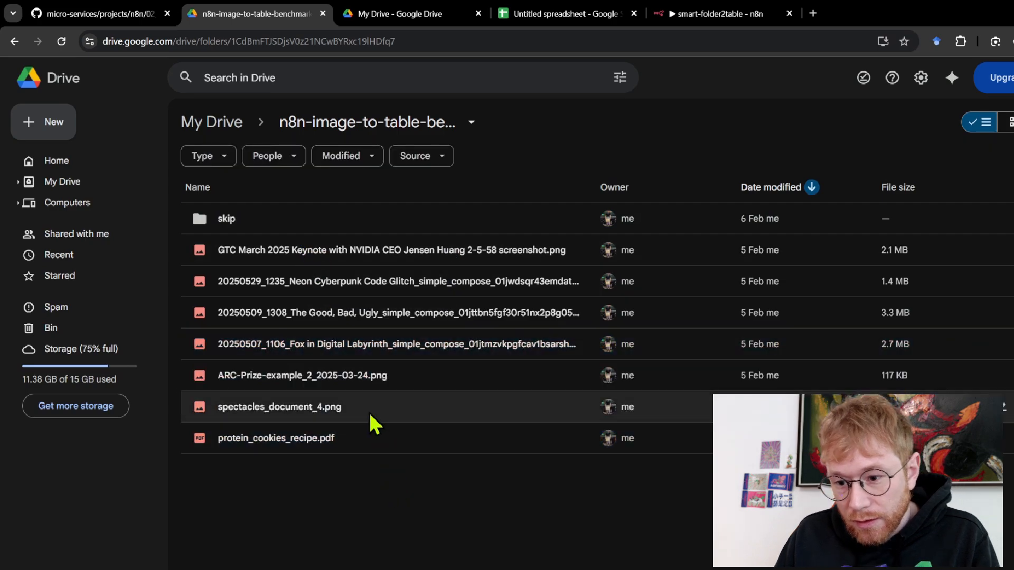
click(371, 415)
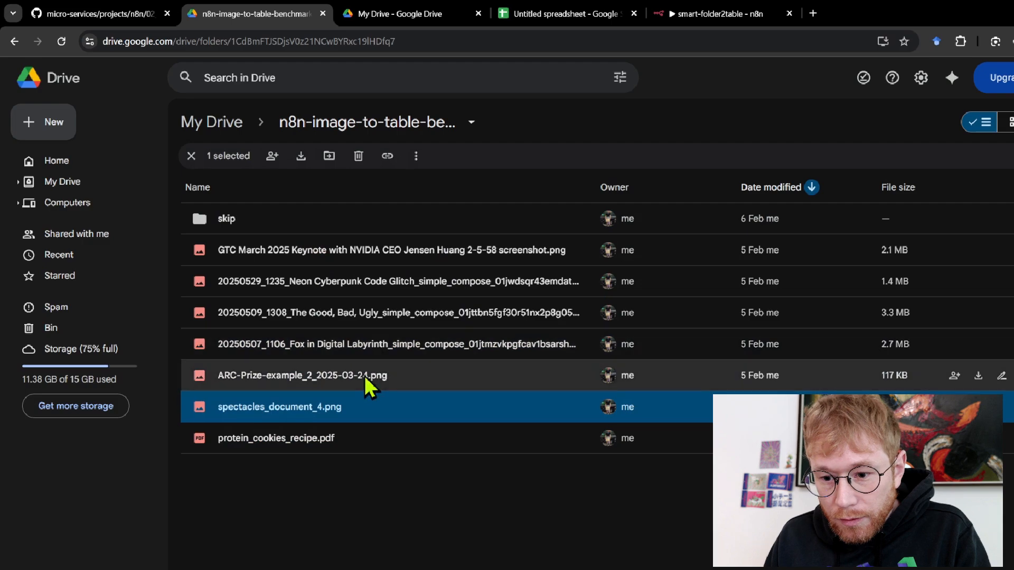
ctrl+click(394, 378)
ctrl+click(420, 344)
drag(420, 344, 319, 237)
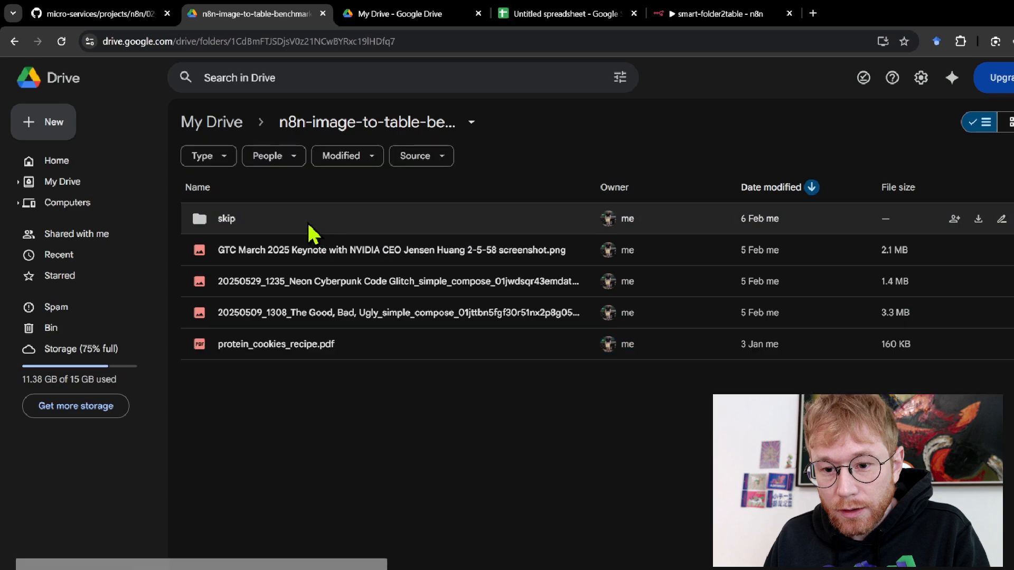
Move models.csv from skip back into n8n-image-to-table-benchmark, then show My Drive
double_click(313, 233)
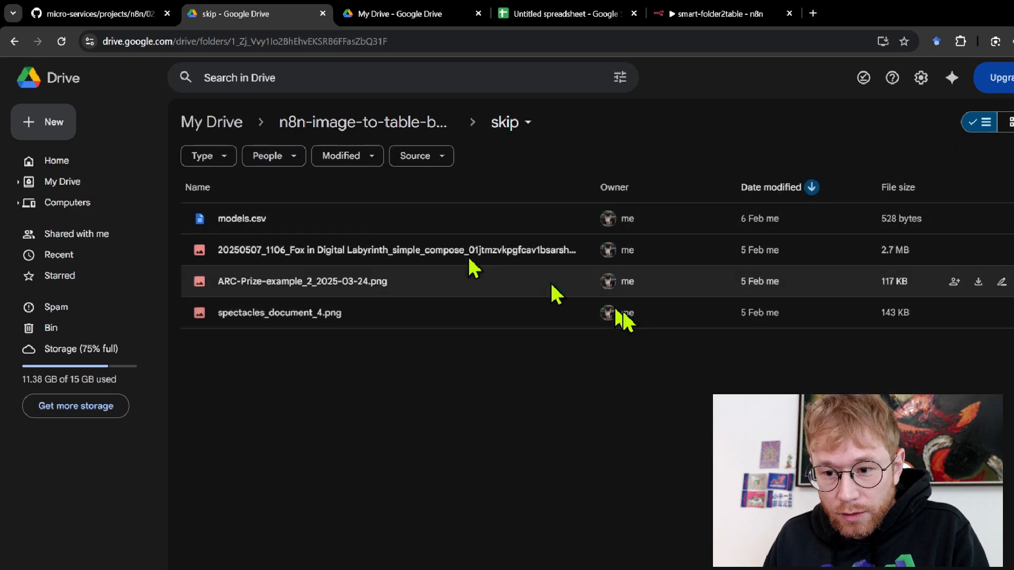
click(302, 227)
drag(391, 231, 375, 142)
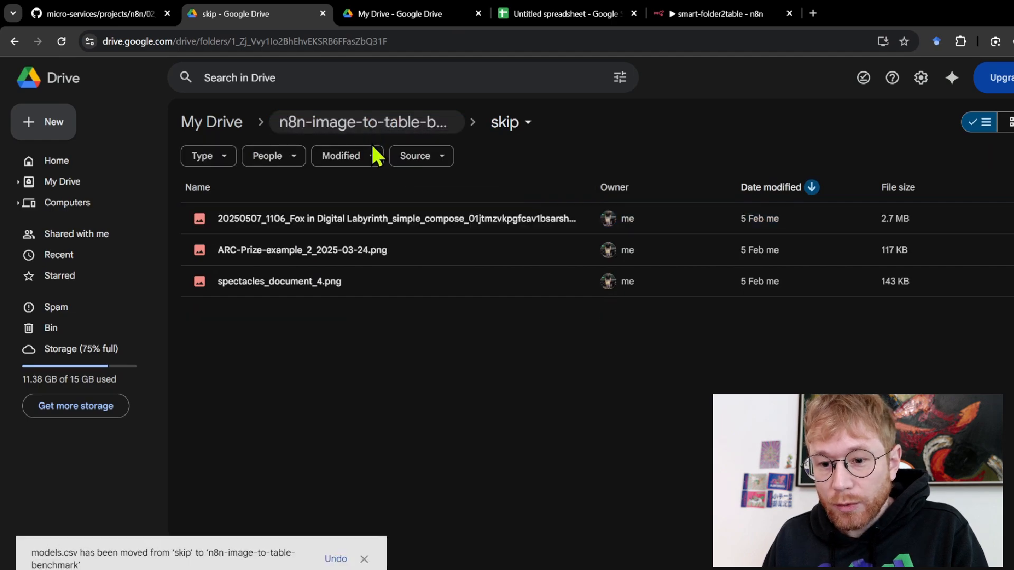
click(352, 139)
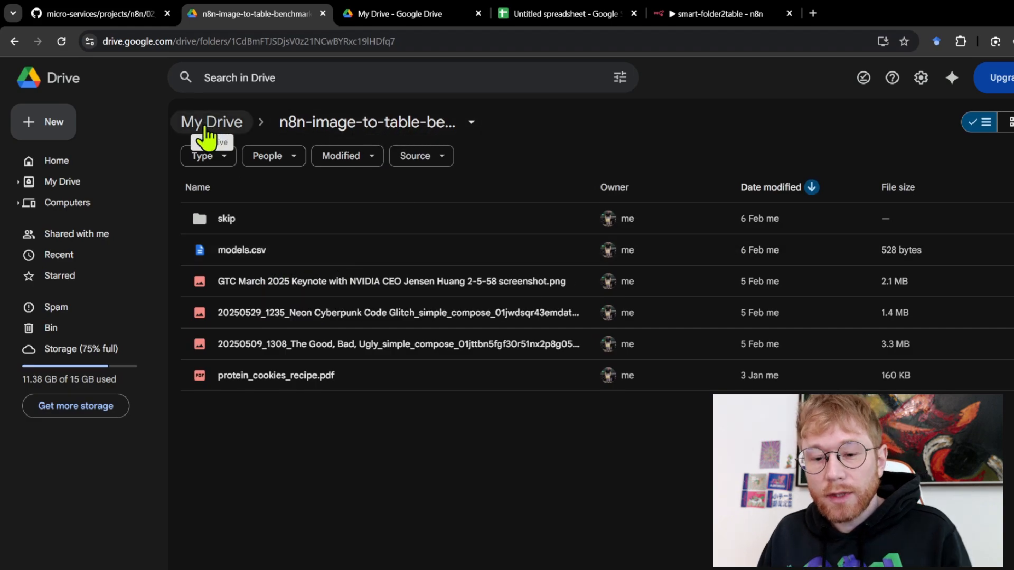
click(417, 15)
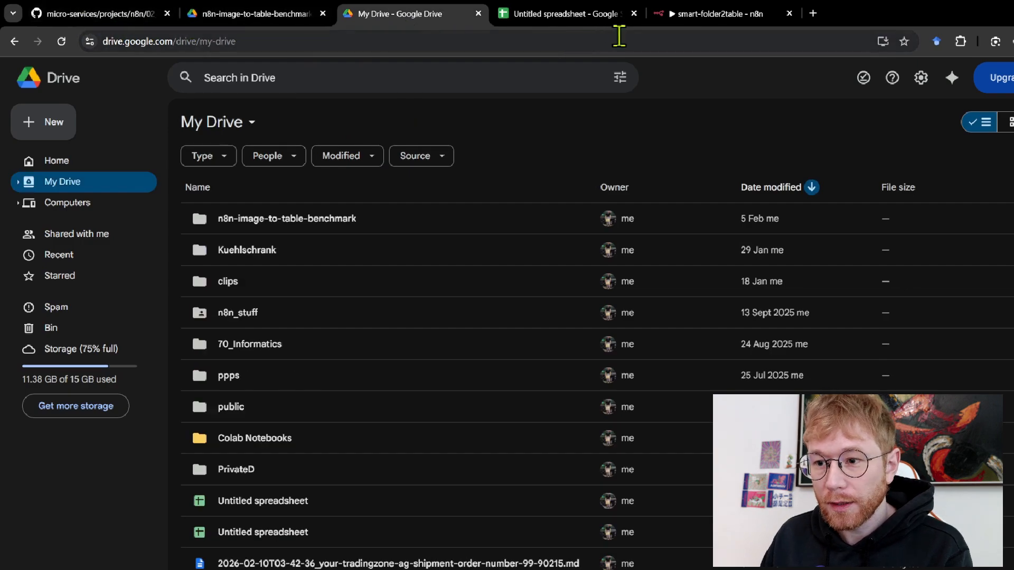
Execute smart-folder2table from the Manual Trigger, select the schema nodes, and briefly check the spreadsheet
click(695, 14)
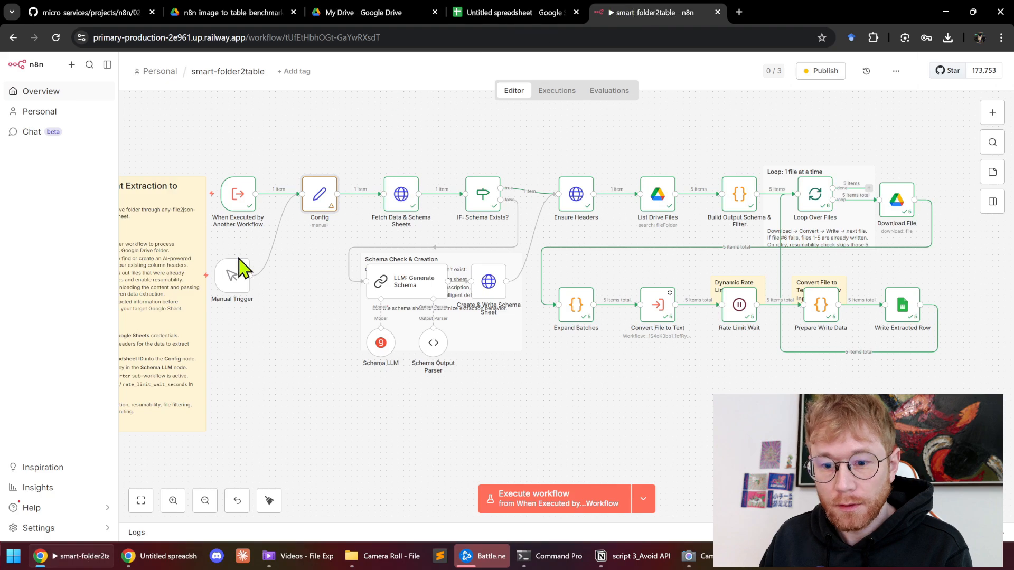
click(185, 277)
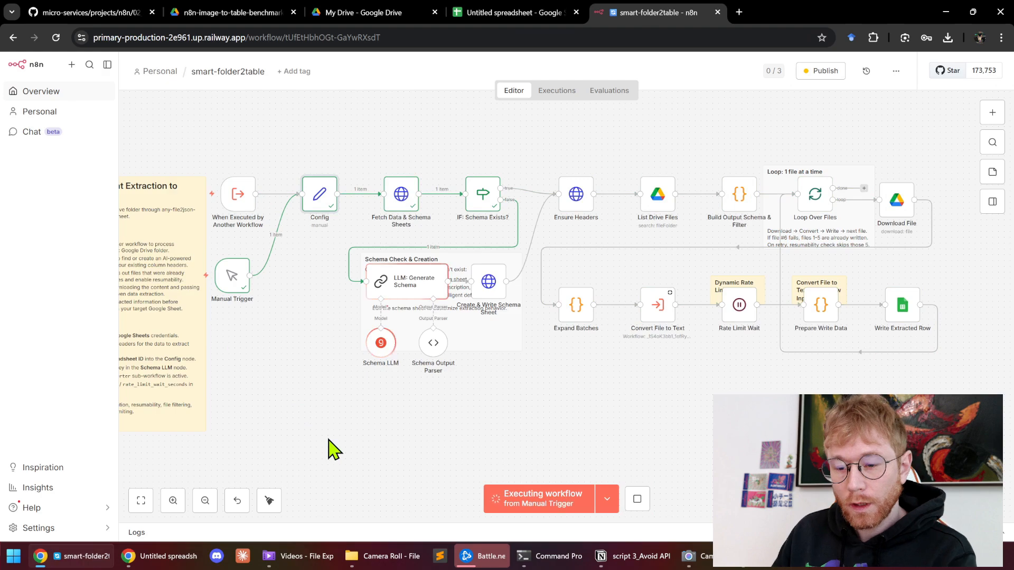
drag(540, 433, 304, 234)
click(438, 426)
drag(547, 423, 283, 229)
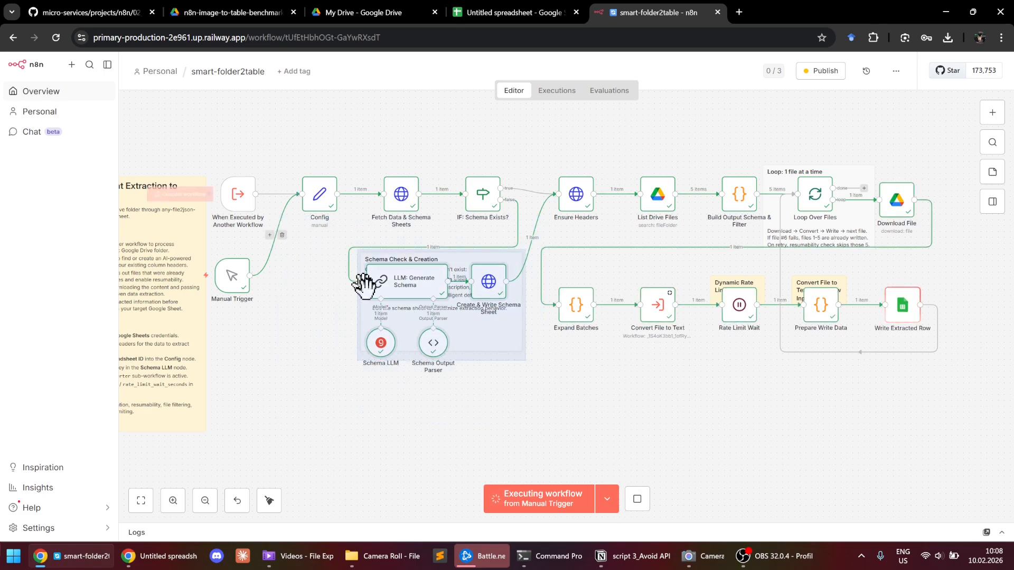
click(483, 13)
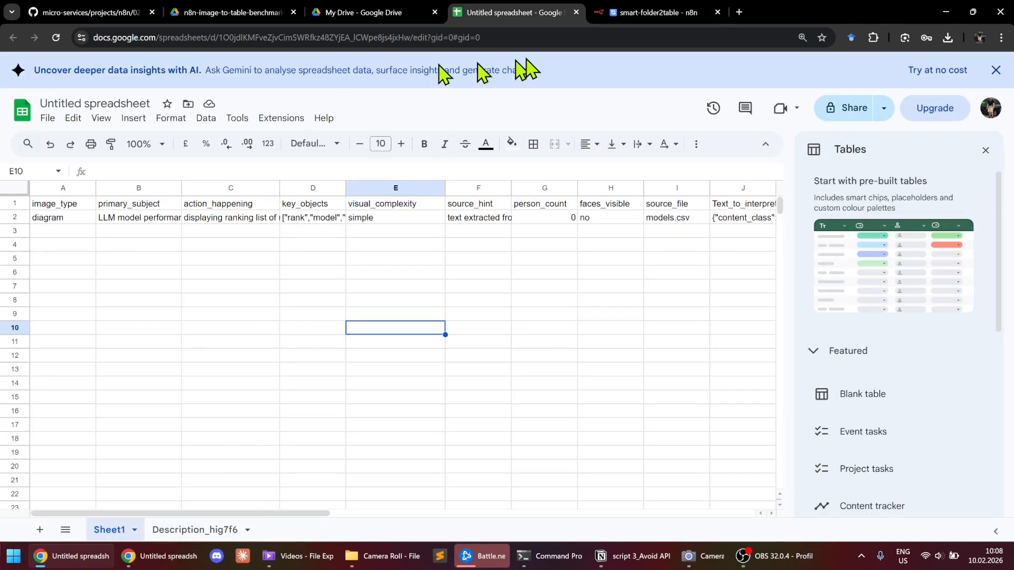
click(626, 20)
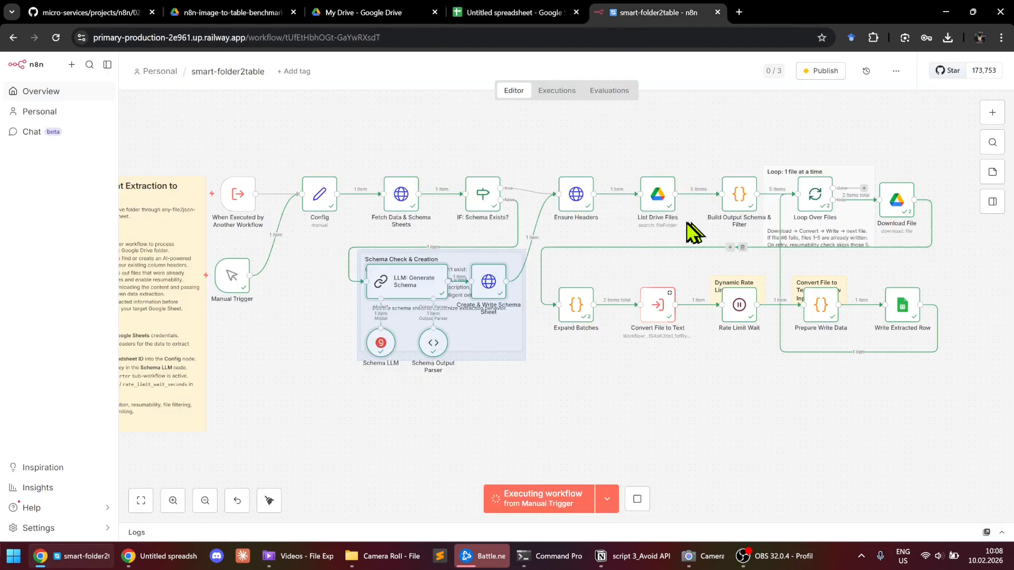
Follow the Loop Over Files execution on the canvas, then check the spreadsheet for written rows
scroll(625, 229, up, 5)
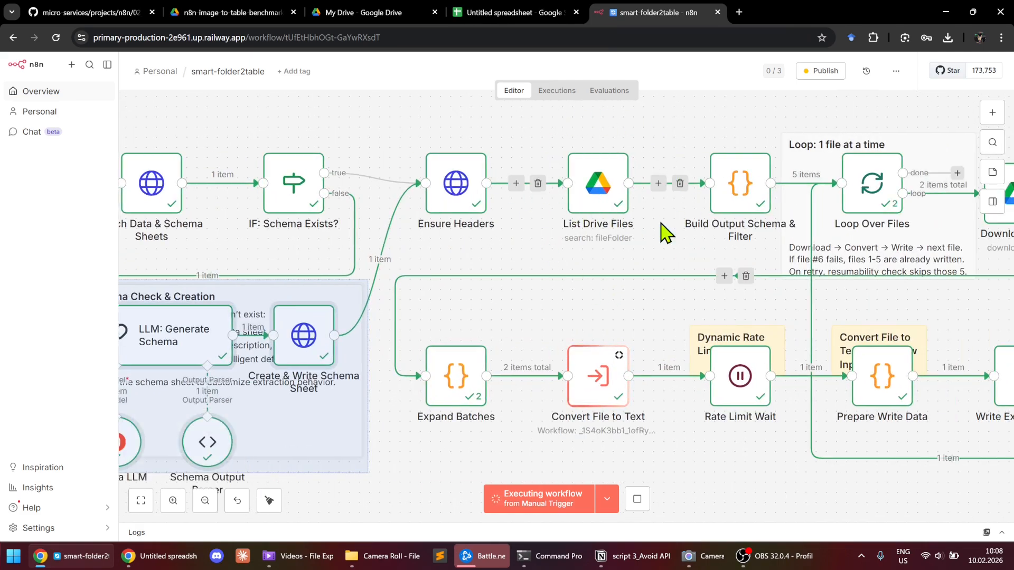
scroll(655, 243, right, 3)
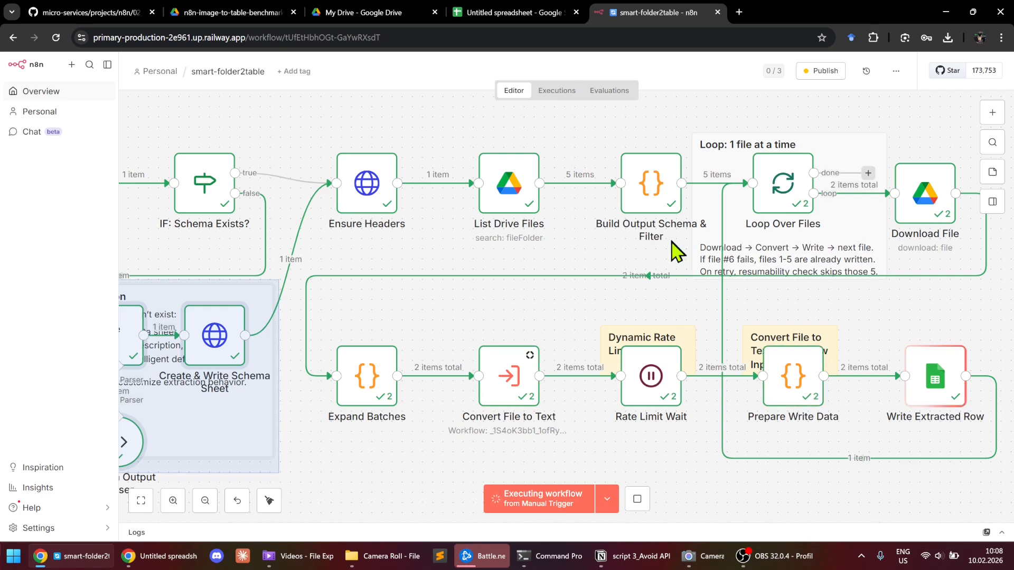
mouse_move(708, 186)
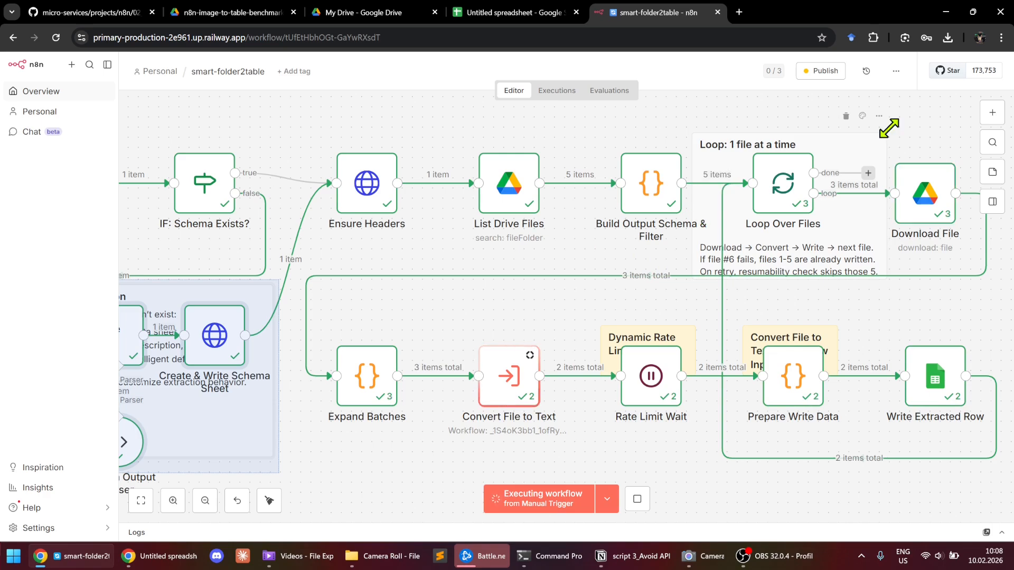
scroll(851, 124, down, 2)
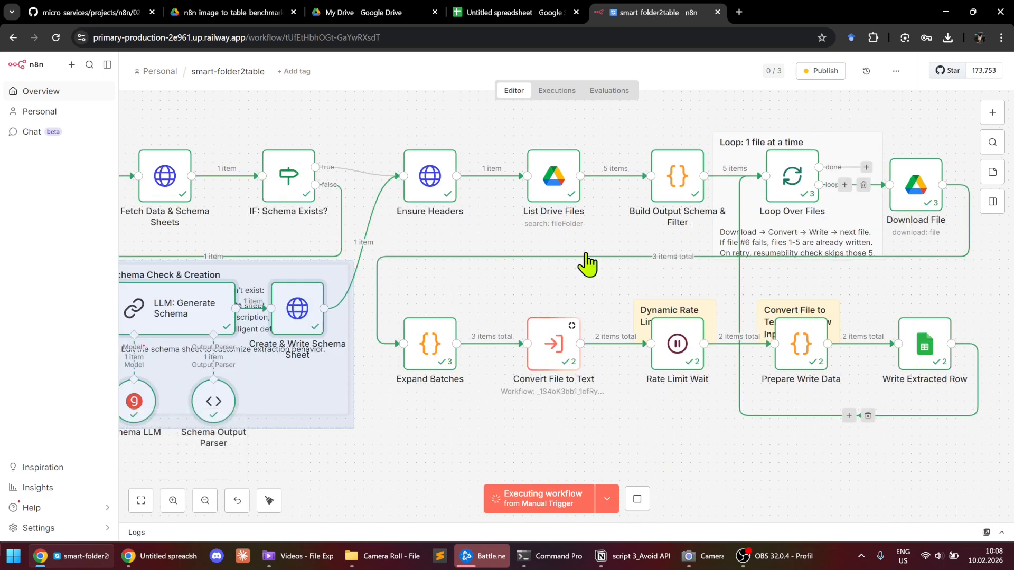
scroll(534, 376, down, 1)
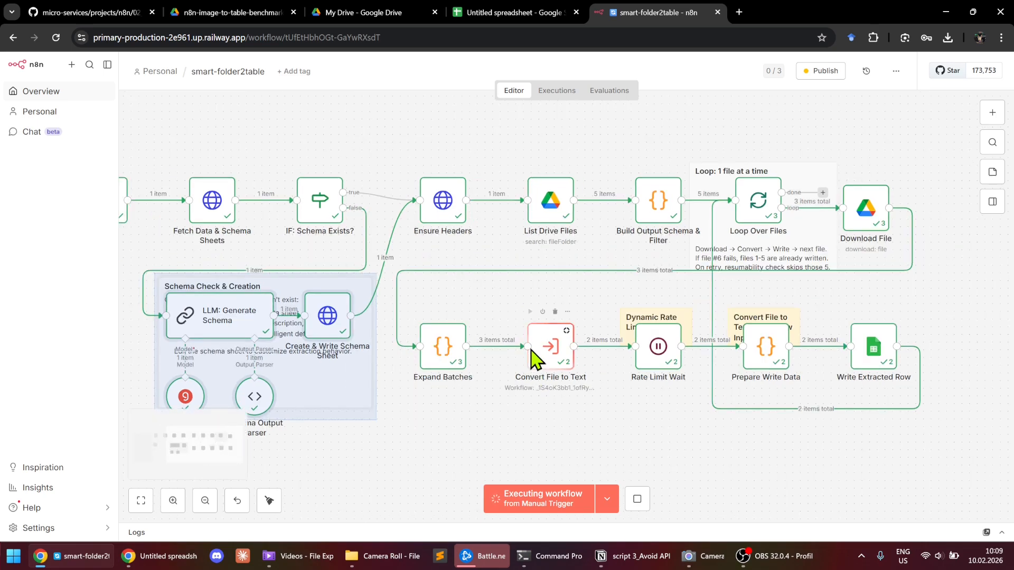
scroll(526, 357, left, 1)
scroll(536, 330, down, 1)
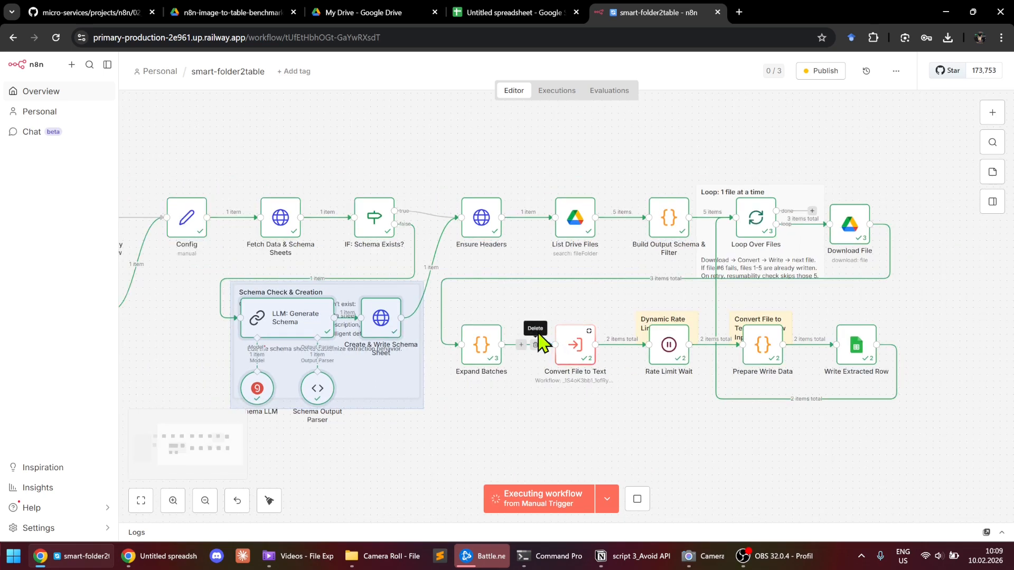
scroll(542, 343, left, 1)
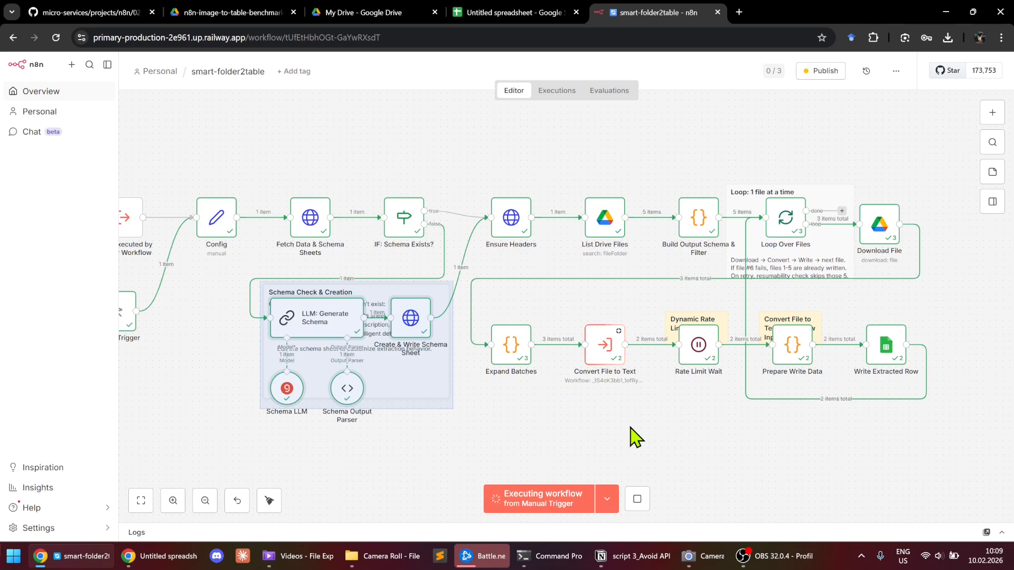
click(499, 16)
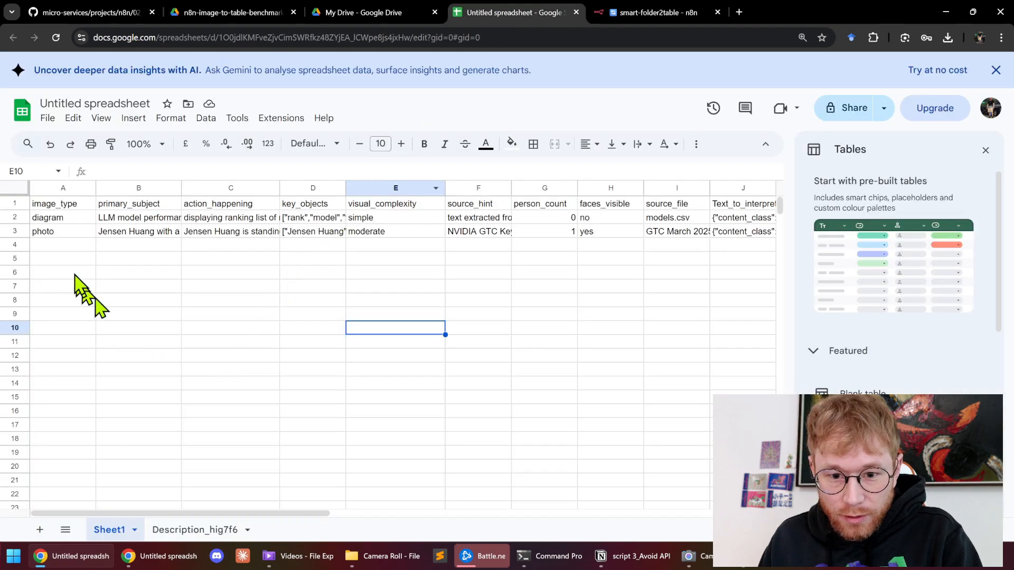
Check the written rows' image types, fill the source_file and Text_to_interpret headers yellow, and move both columns to column A
click(56, 220)
click(55, 233)
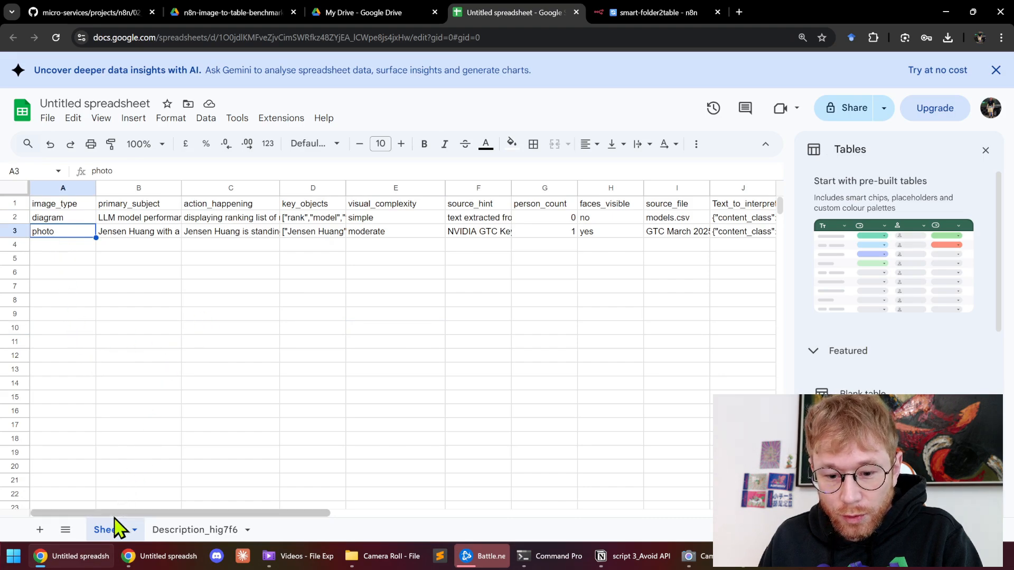
drag(112, 515, 167, 555)
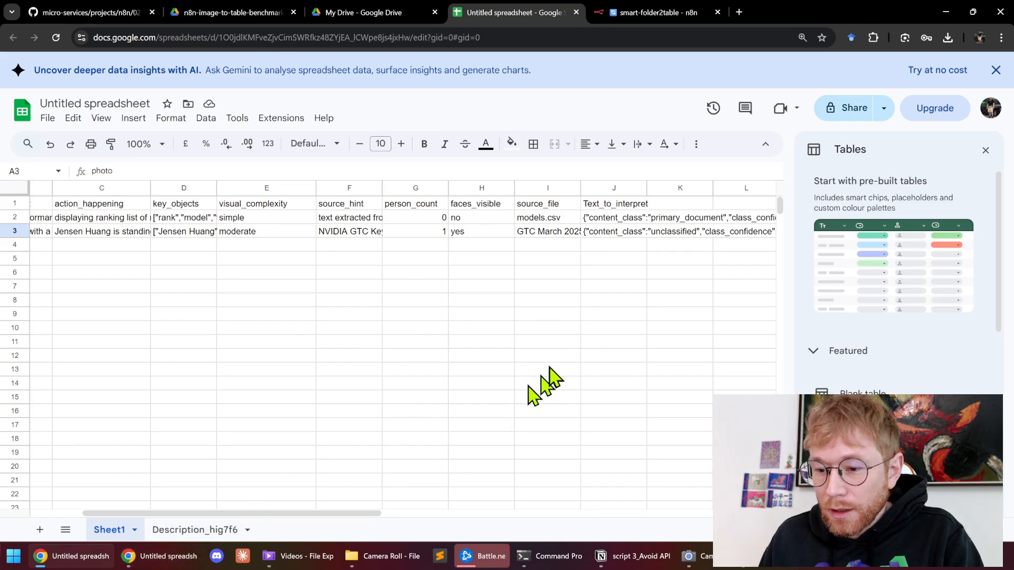
drag(540, 205, 594, 204)
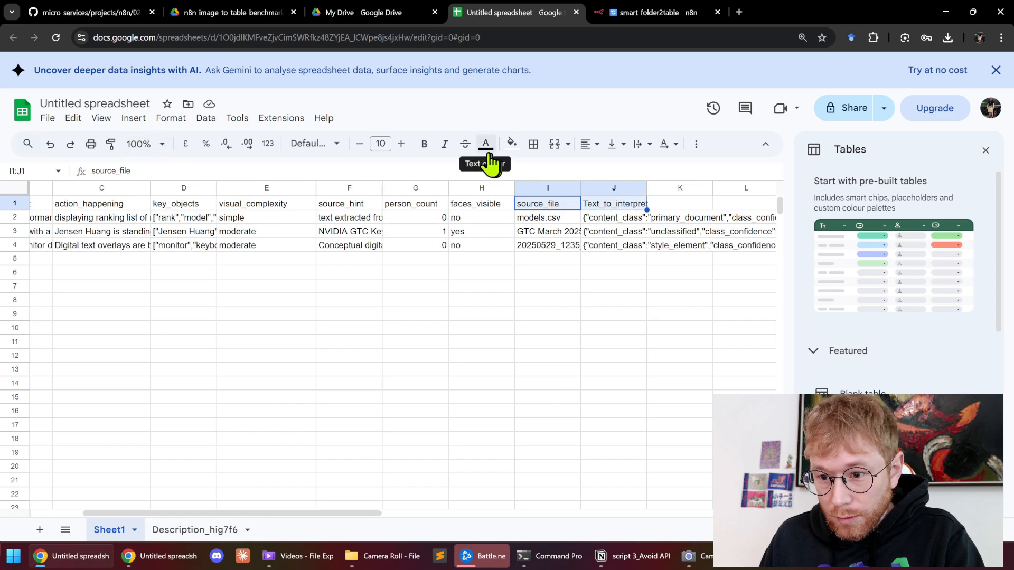
click(511, 148)
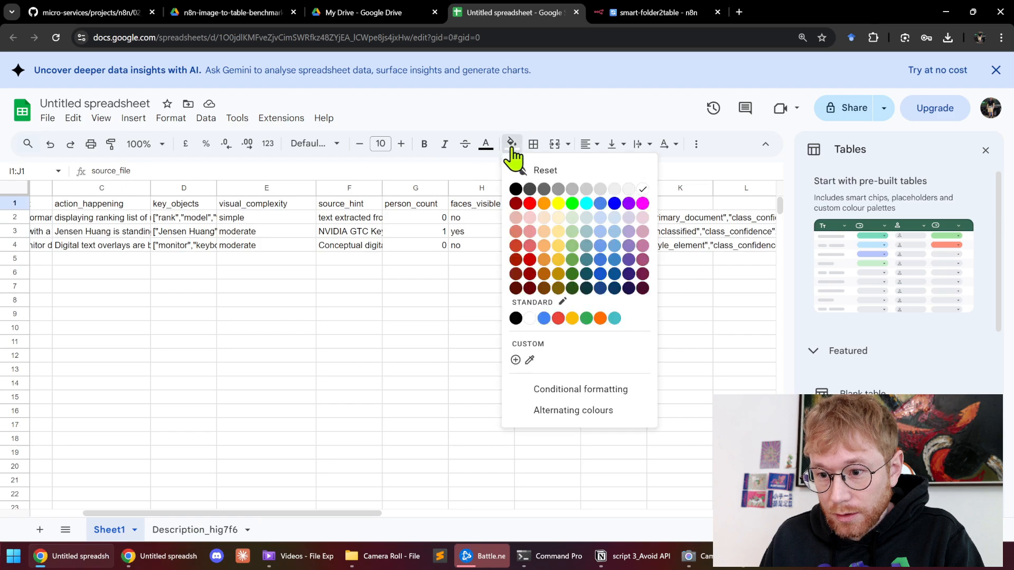
click(557, 205)
click(522, 346)
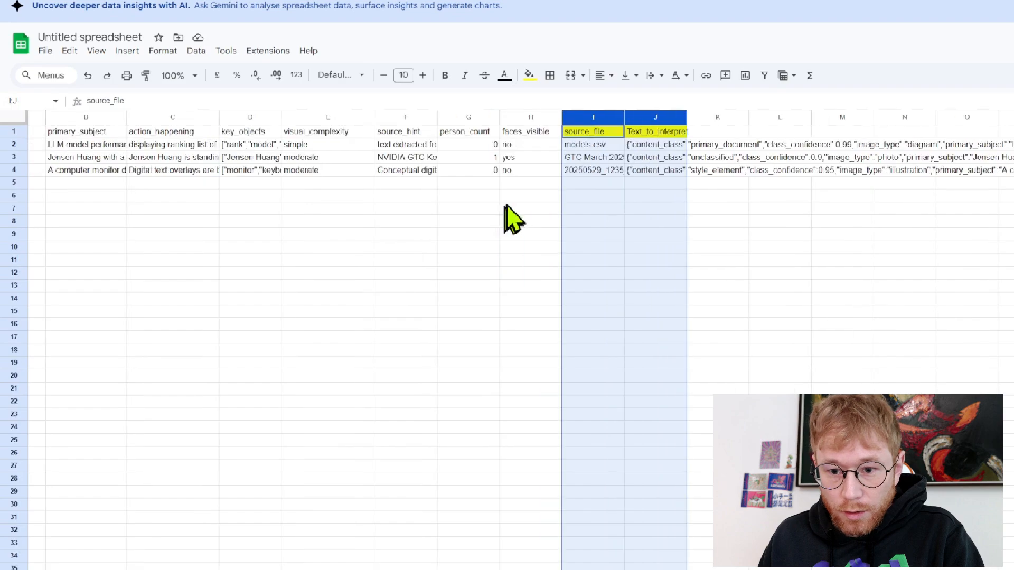
scroll(792, 150, left, 2)
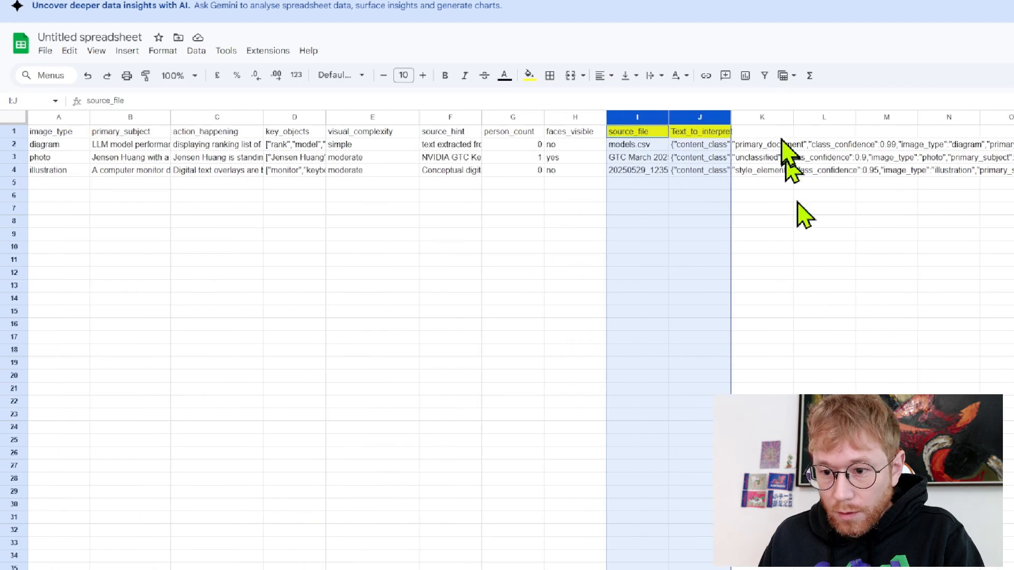
drag(636, 113, 80, 118)
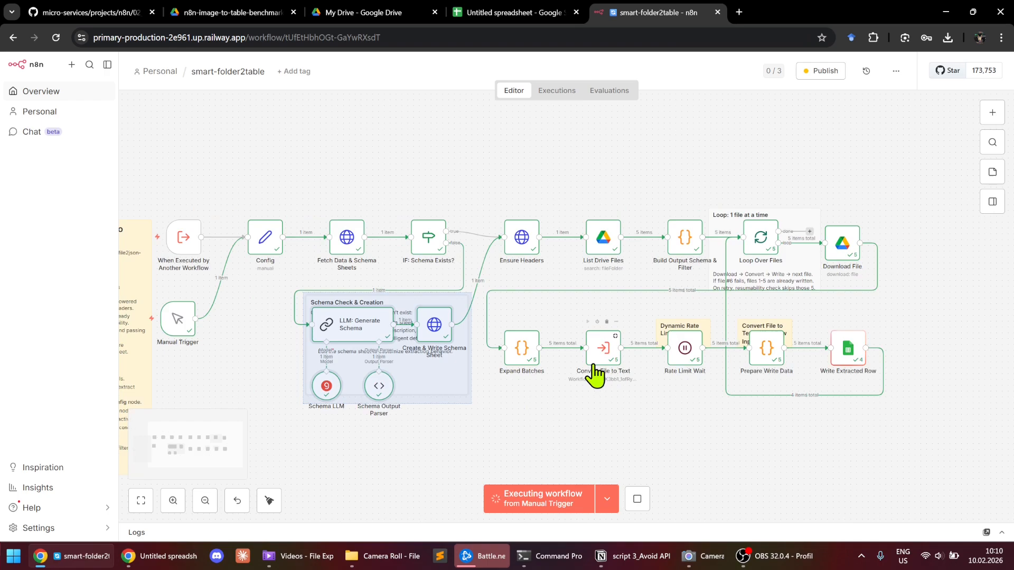
Wait for Write Extracted Row to reach 5 items, then switch to the My Drive list
scroll(594, 370, down, 1)
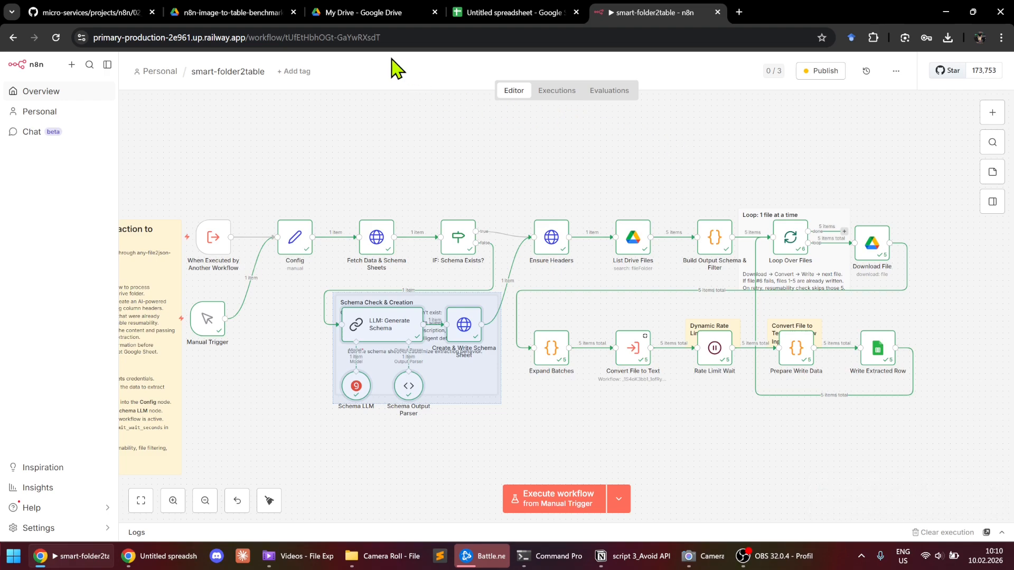
click(374, 13)
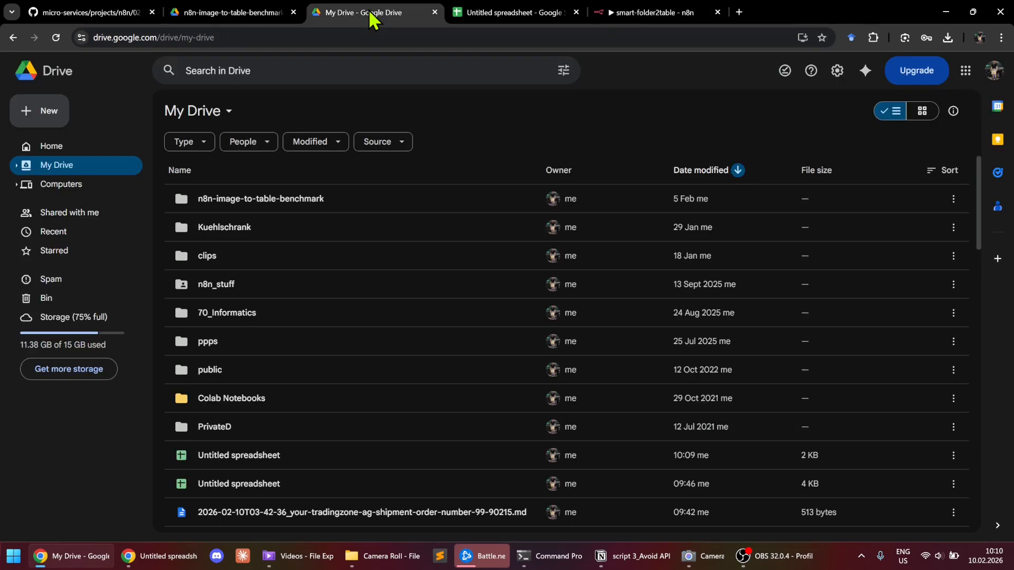
Open Sheet1 with the extracted rows and widen image_type and primary_subject to read values like diagram
click(507, 13)
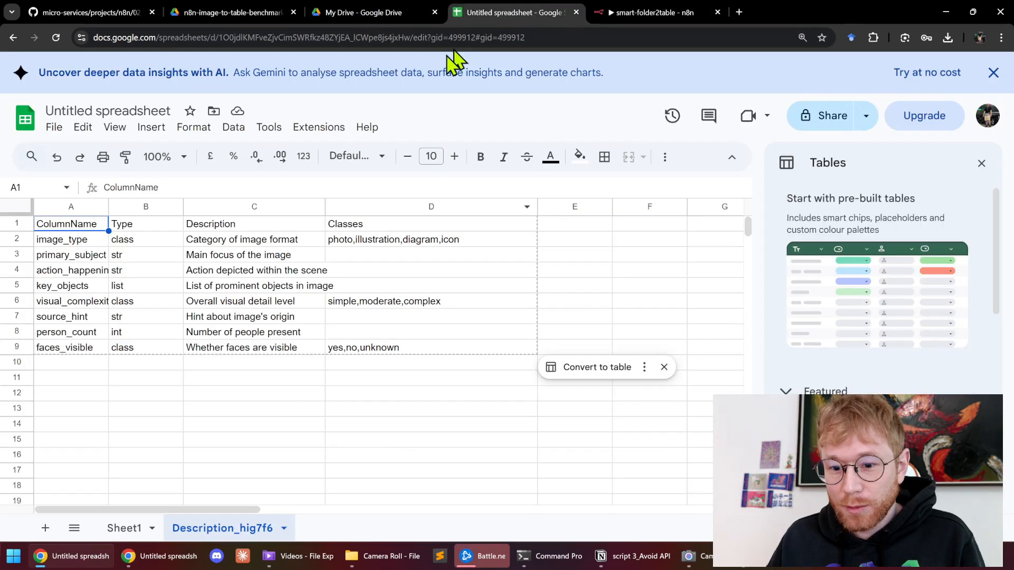
click(122, 528)
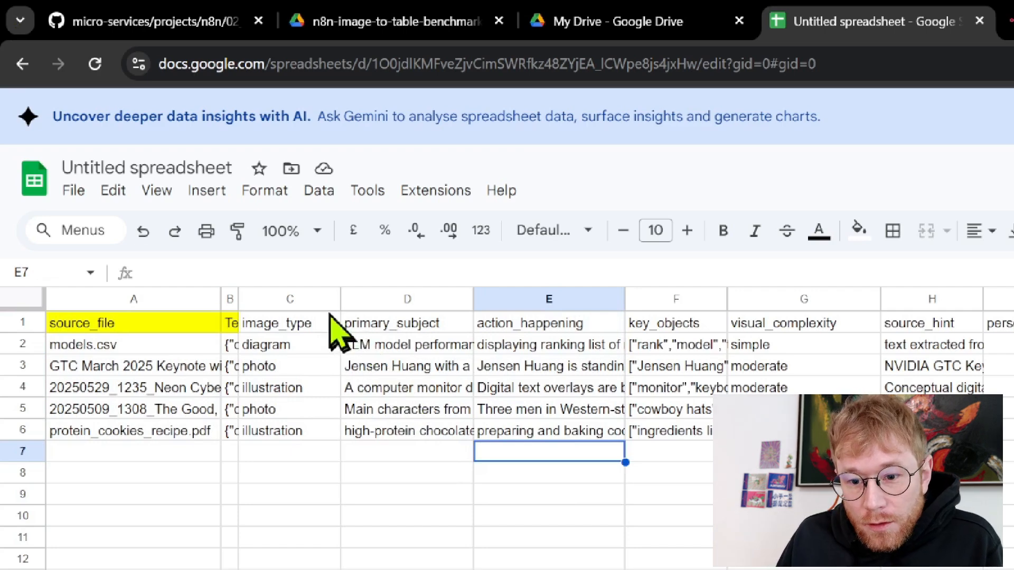
drag(341, 299, 454, 299)
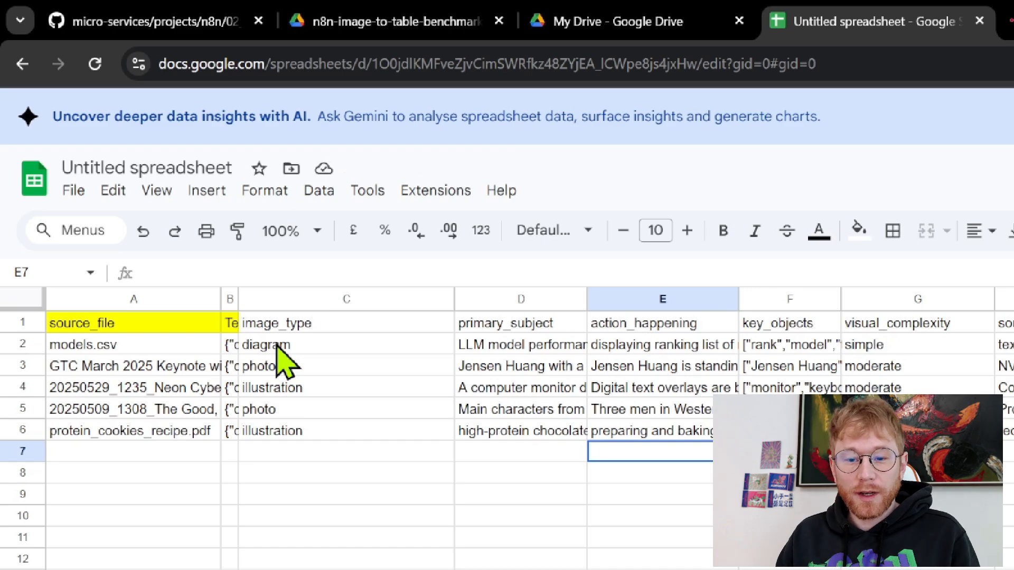
click(346, 326)
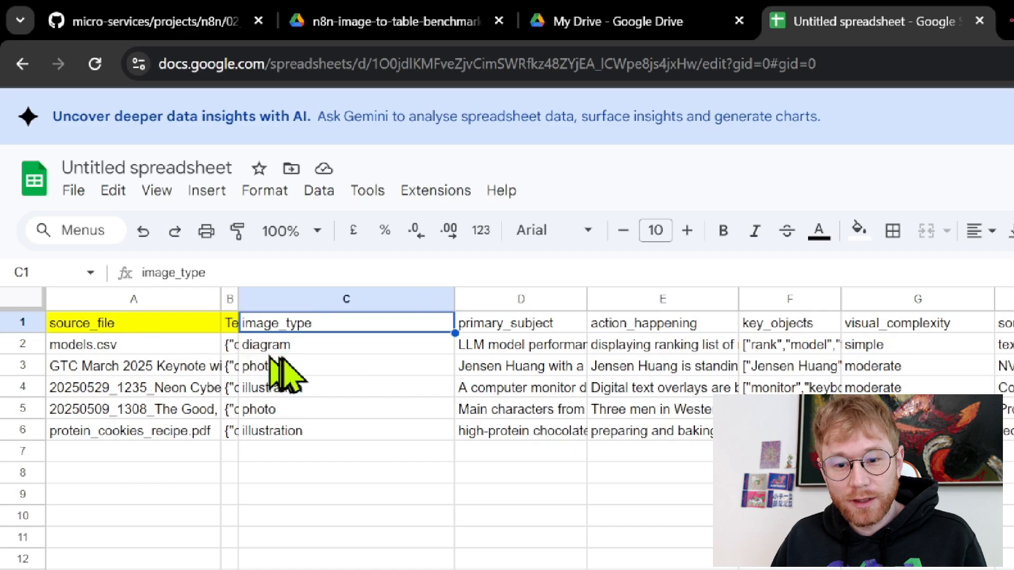
click(343, 346)
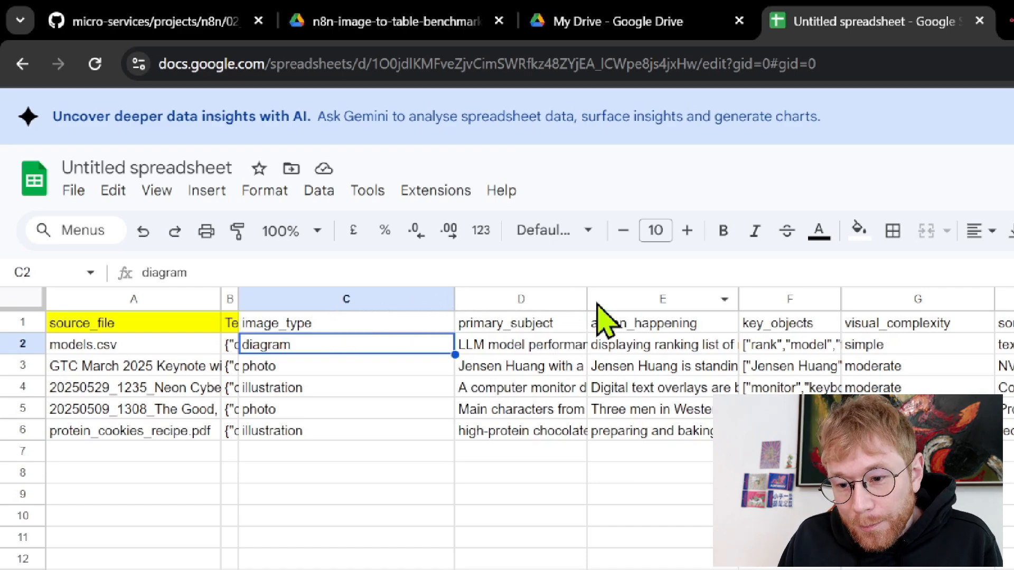
drag(588, 300, 814, 305)
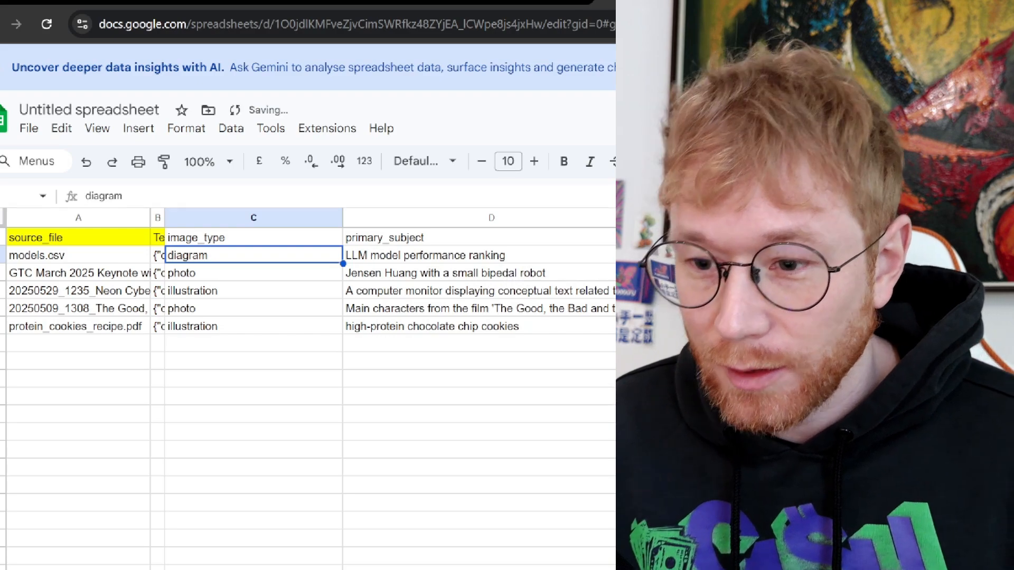
Narrow primary_subject and widen source_file so full file names like the keynote screenshot show
drag(641, 218, 545, 217)
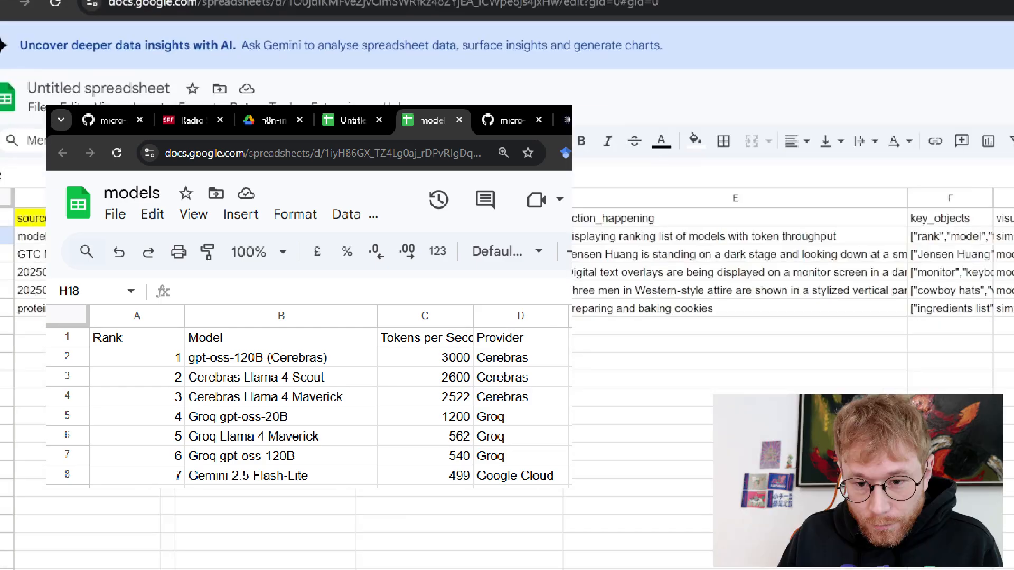
drag(160, 201, 312, 204)
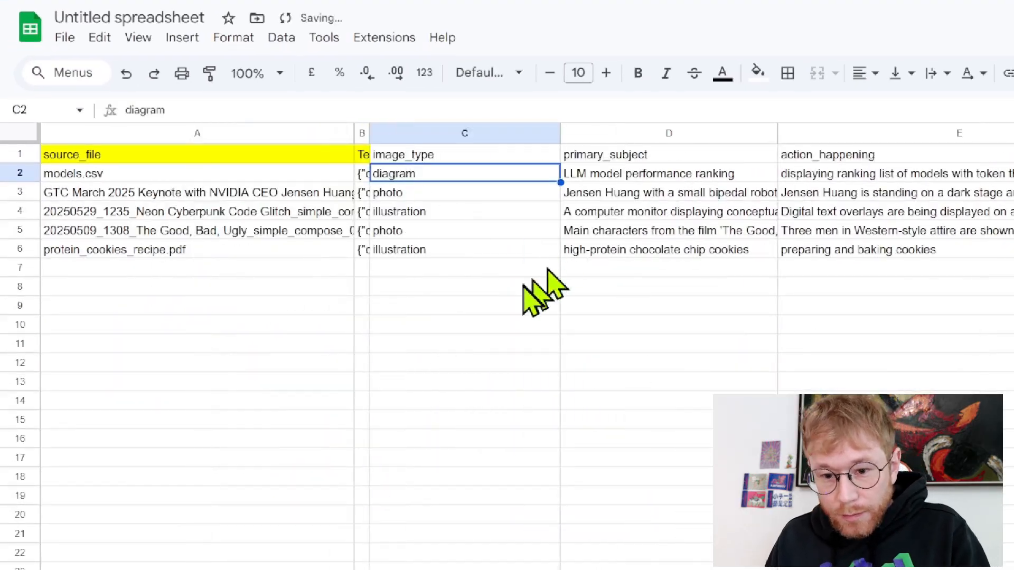
click(124, 196)
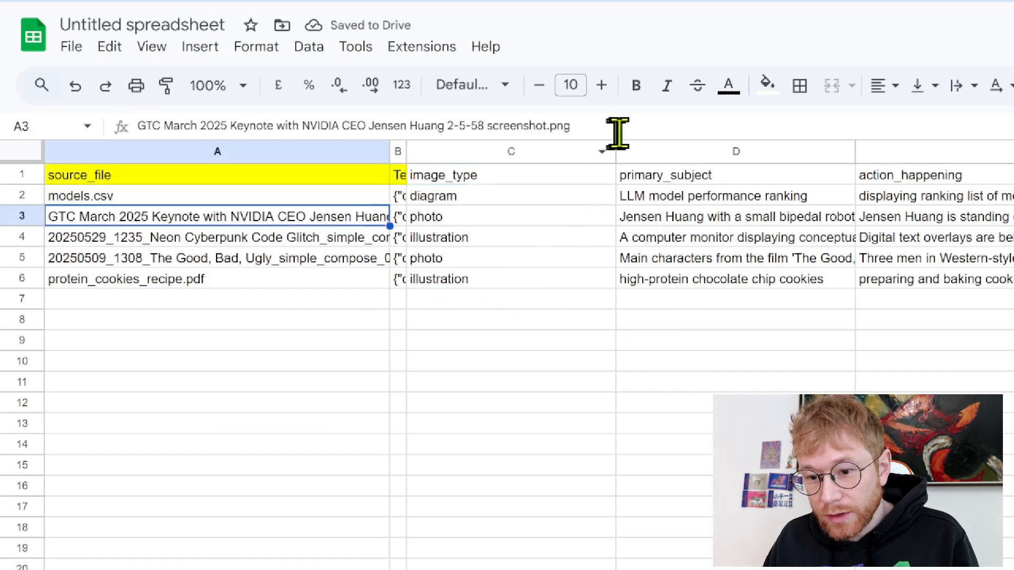
Resize the image_type, primary_subject, action_happening and key_objects columns so their values read fully
drag(615, 154, 494, 153)
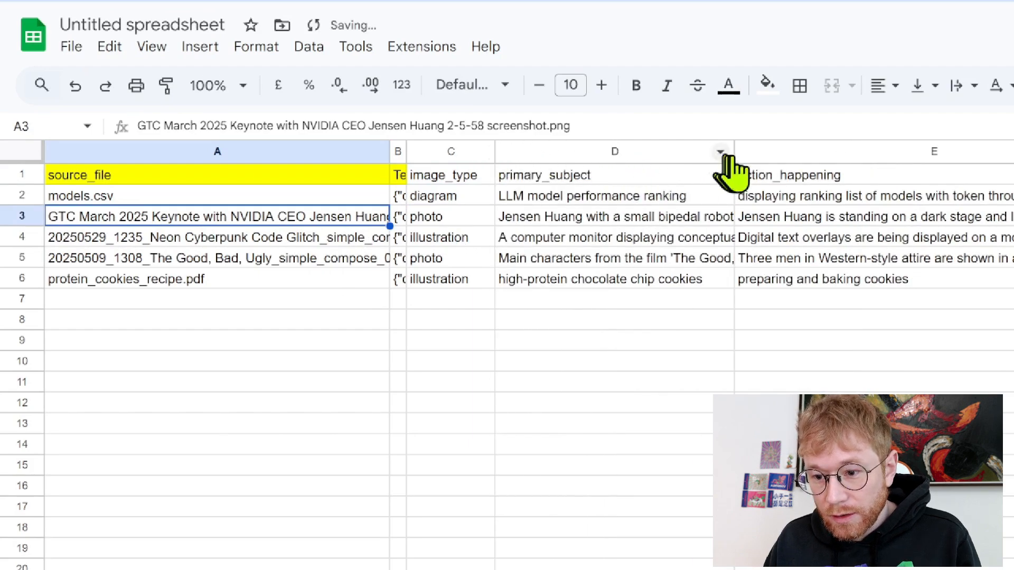
drag(733, 159, 865, 156)
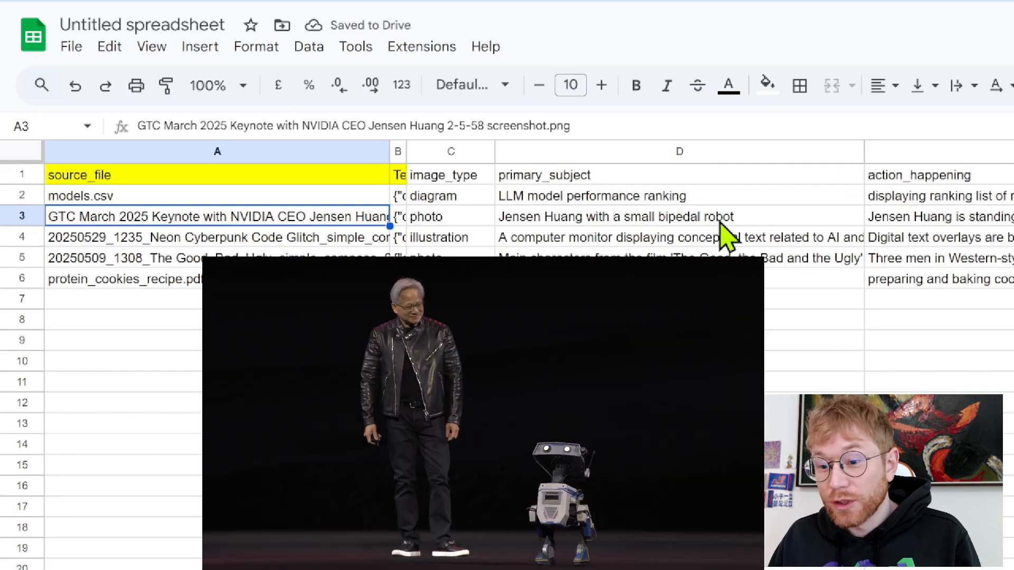
drag(865, 153, 745, 156)
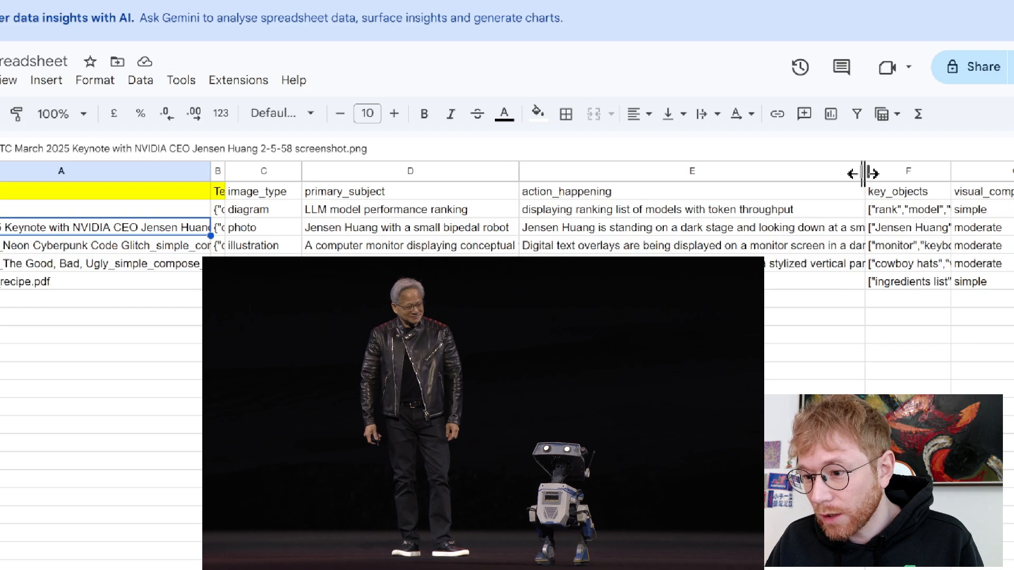
drag(865, 171, 709, 171)
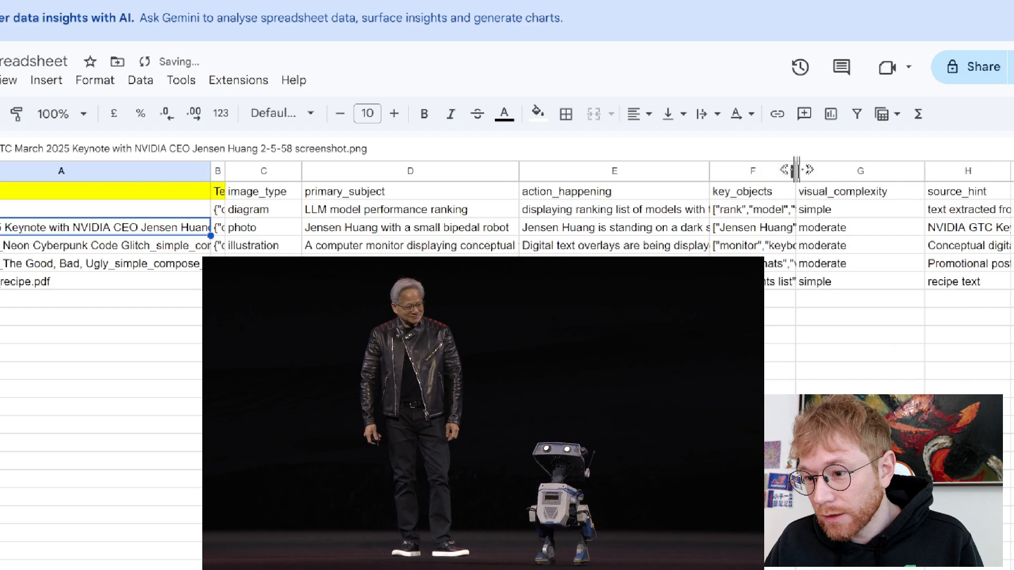
drag(796, 170, 1013, 170)
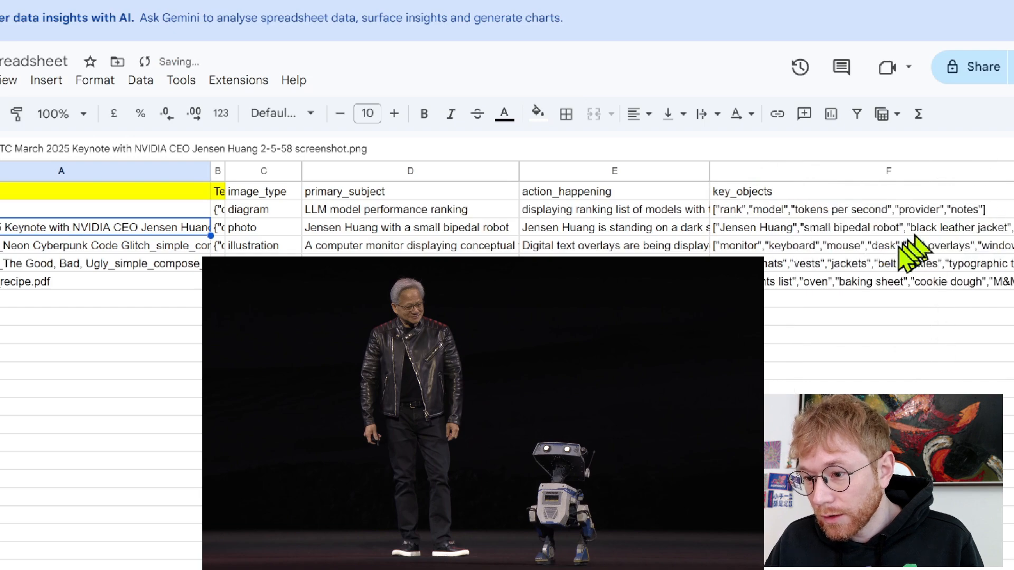
Inspect the key_objects lists for the keynote screenshot and cyberpunk image, and a visual_complexity value
click(861, 230)
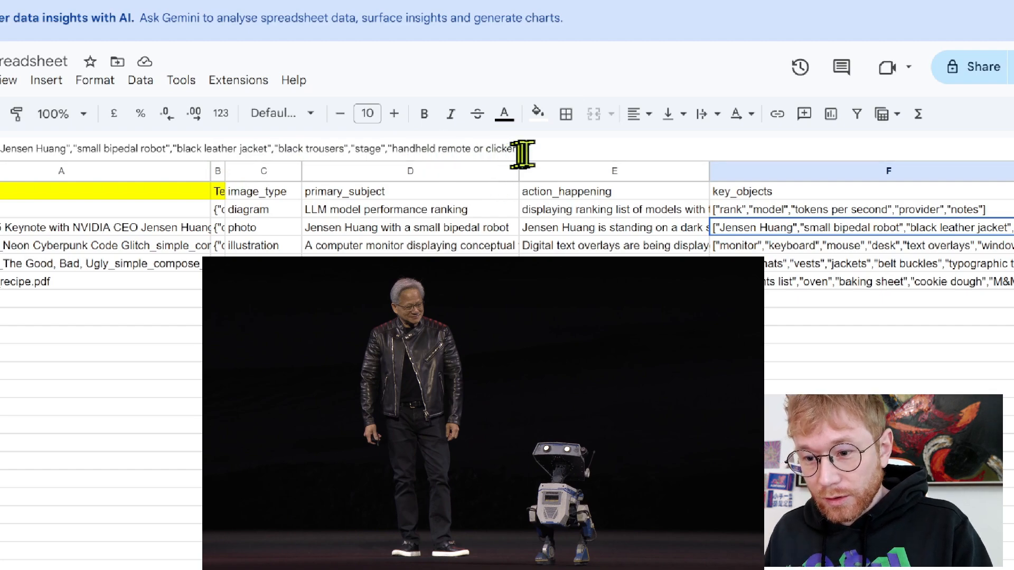
drag(537, 151, 389, 158)
click(563, 153)
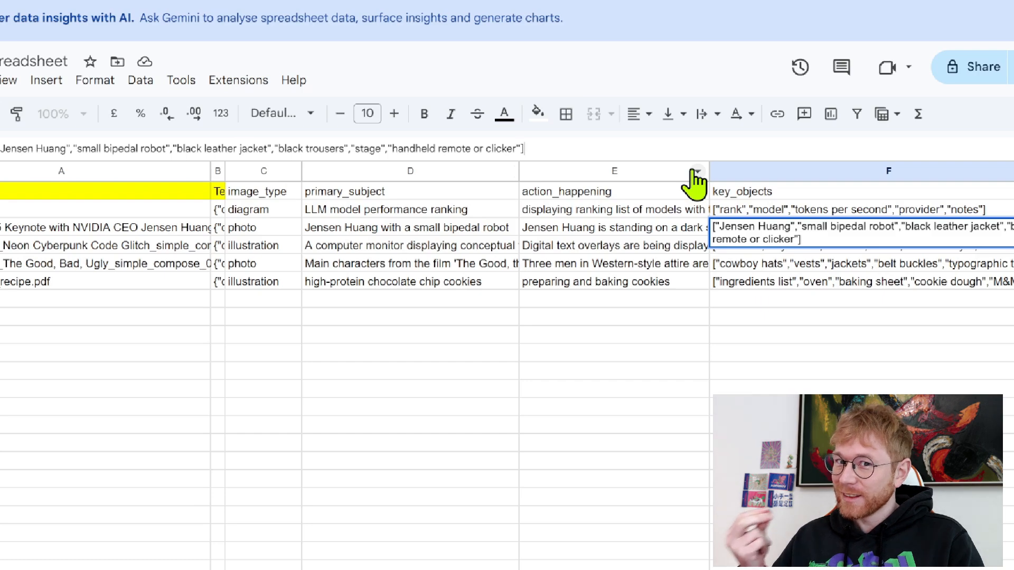
click(799, 246)
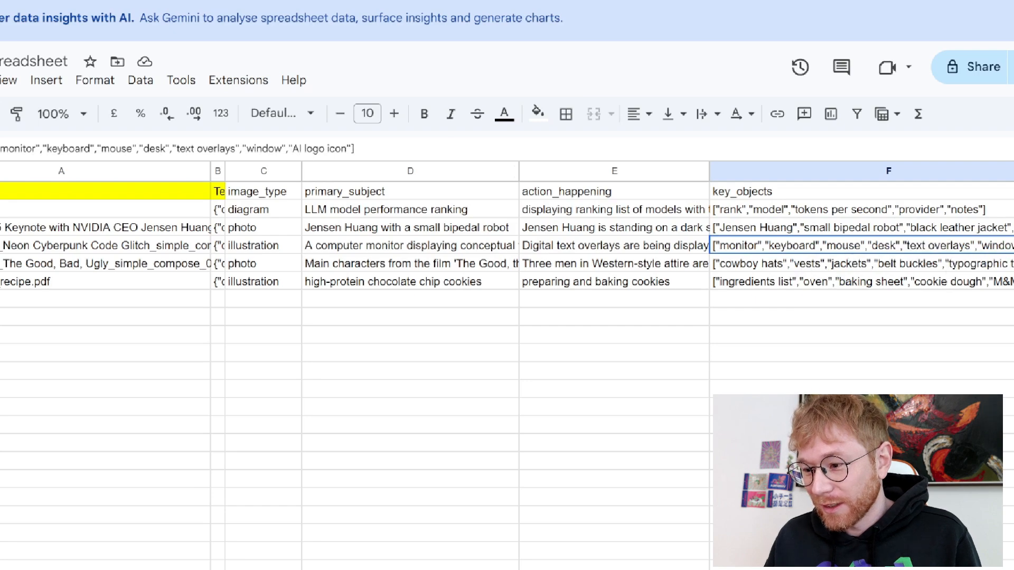
click(1013, 246)
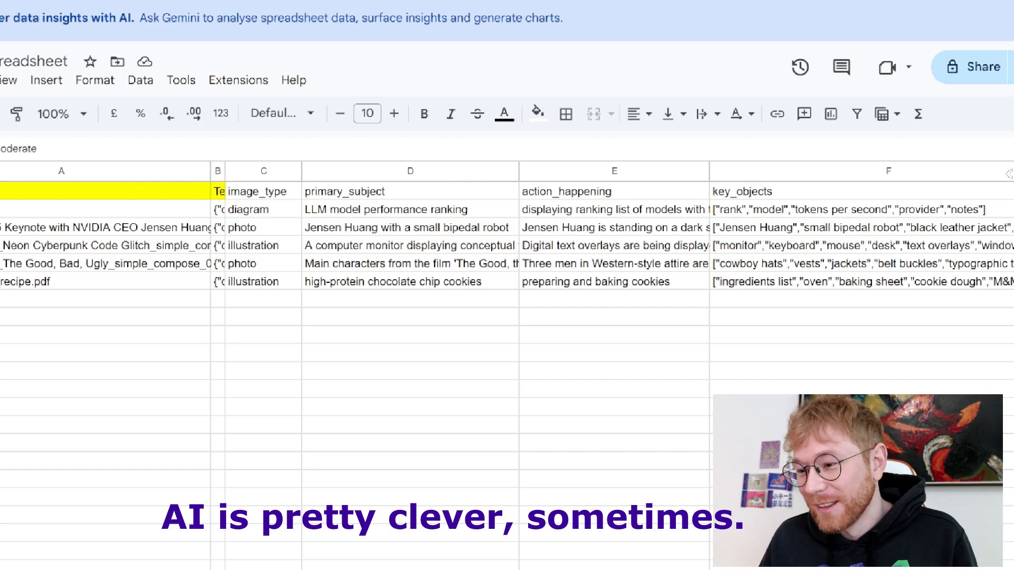
Narrow key_objects and slightly widen source_hint to read the keynote screenshot's source_hint value
drag(1009, 173, 928, 174)
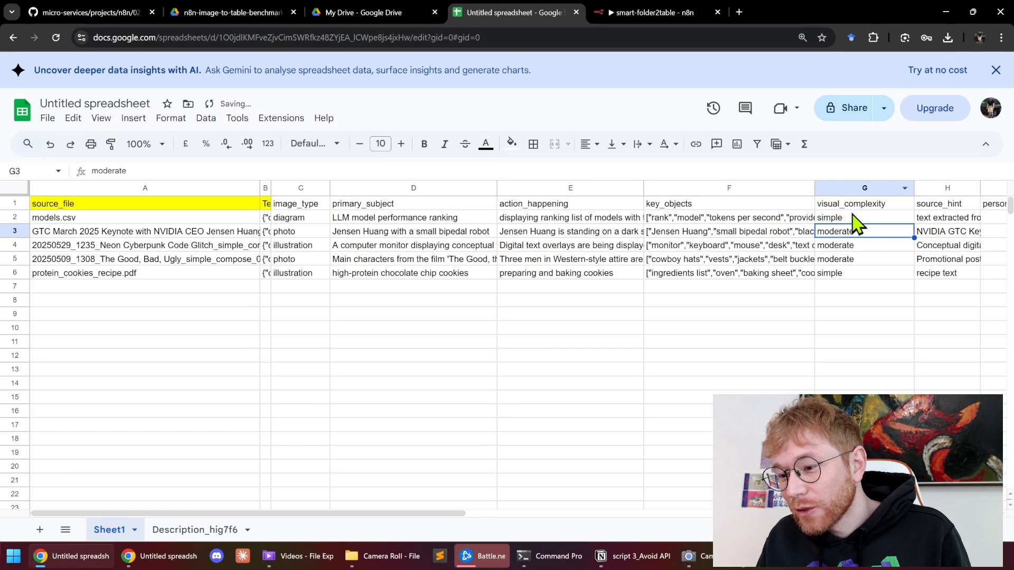
click(944, 229)
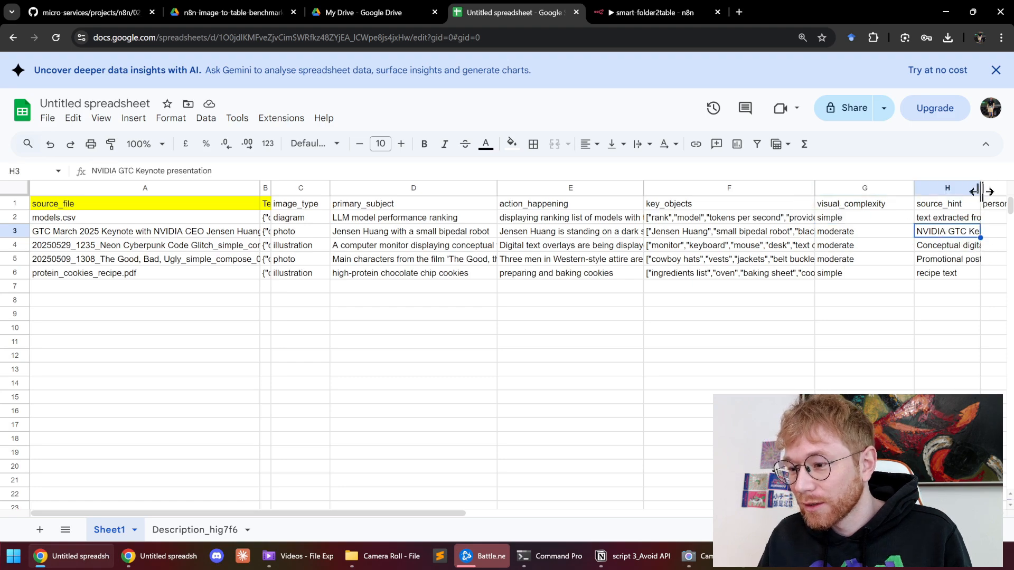
drag(981, 188, 984, 189)
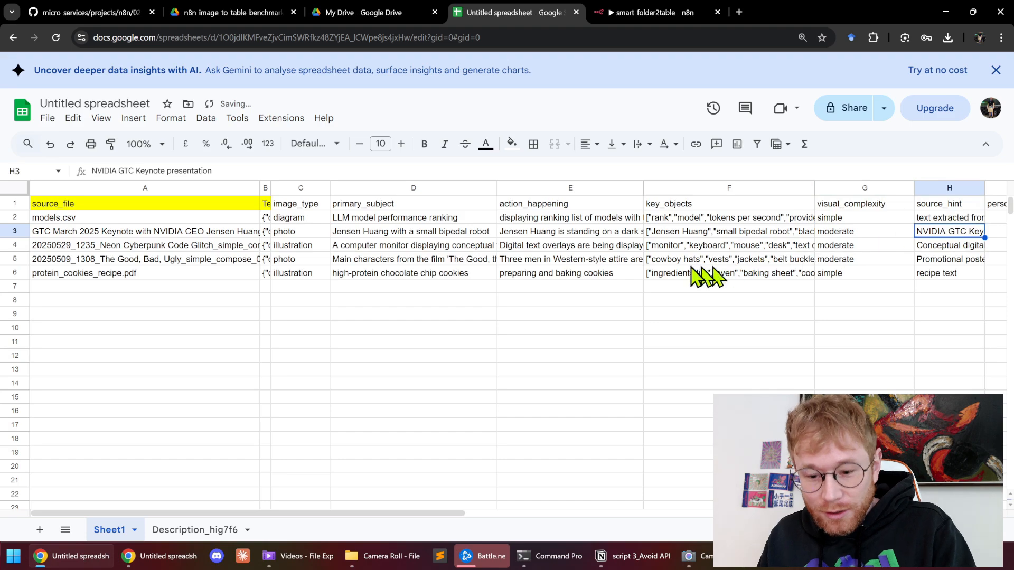
Check the source_hint description in row 7 of Description_hig7f6, then go back to the n8n workflow
click(193, 530)
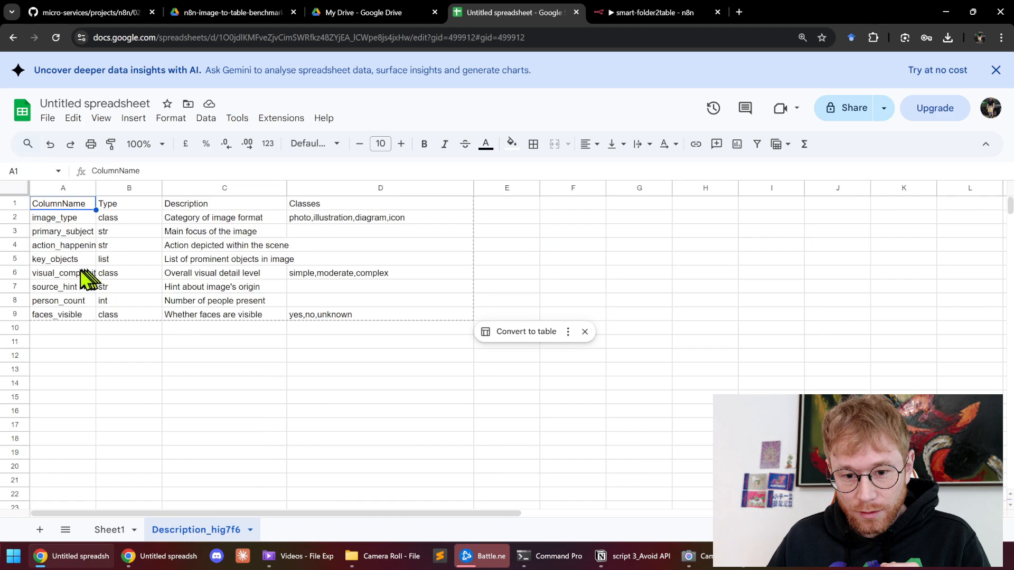
click(76, 290)
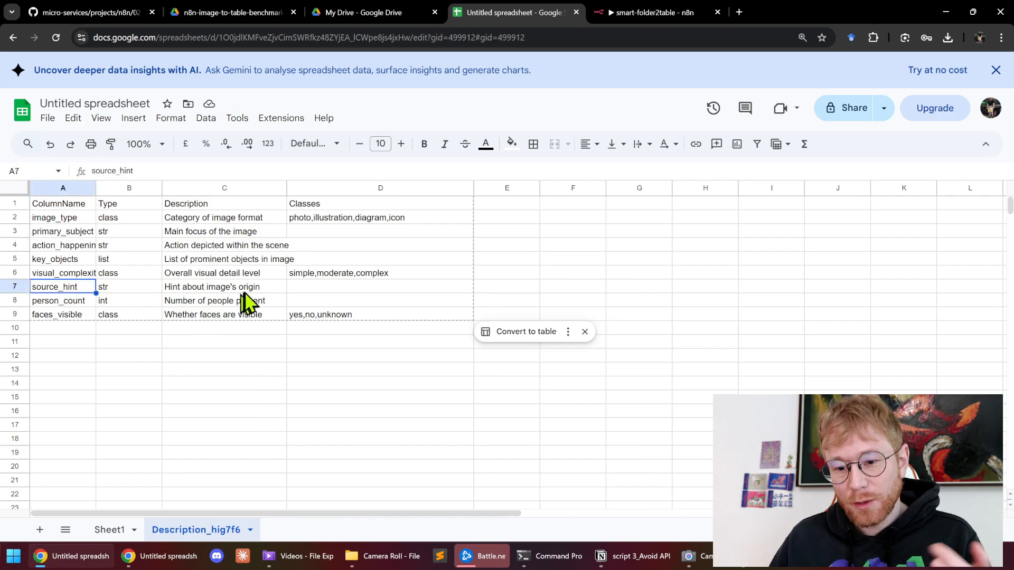
click(259, 288)
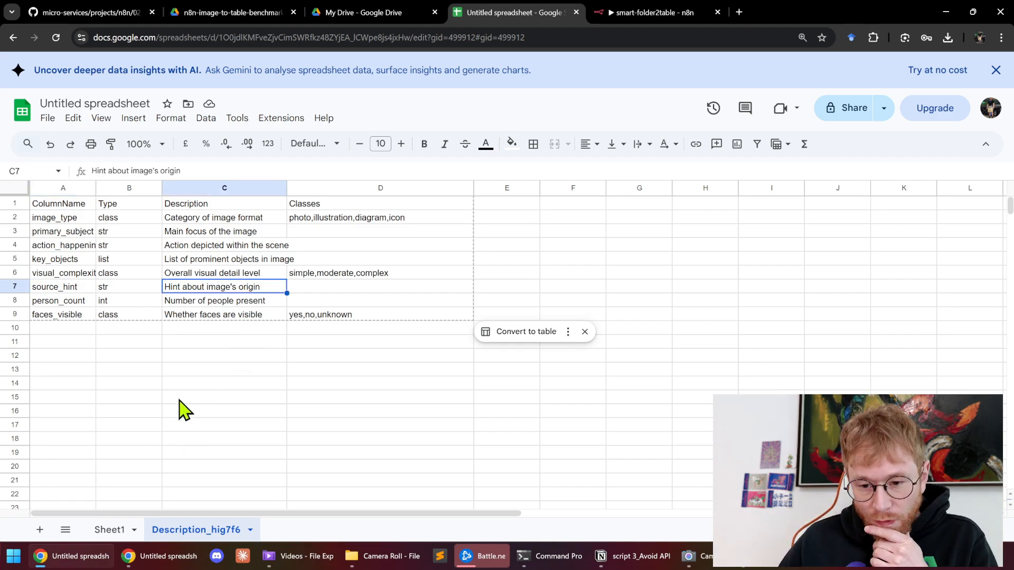
click(198, 172)
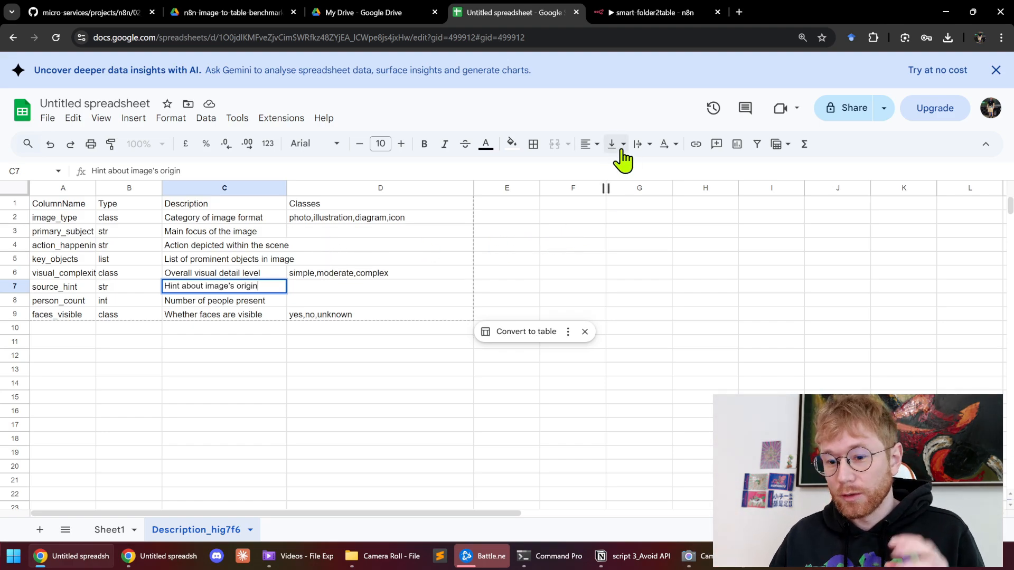
click(652, 21)
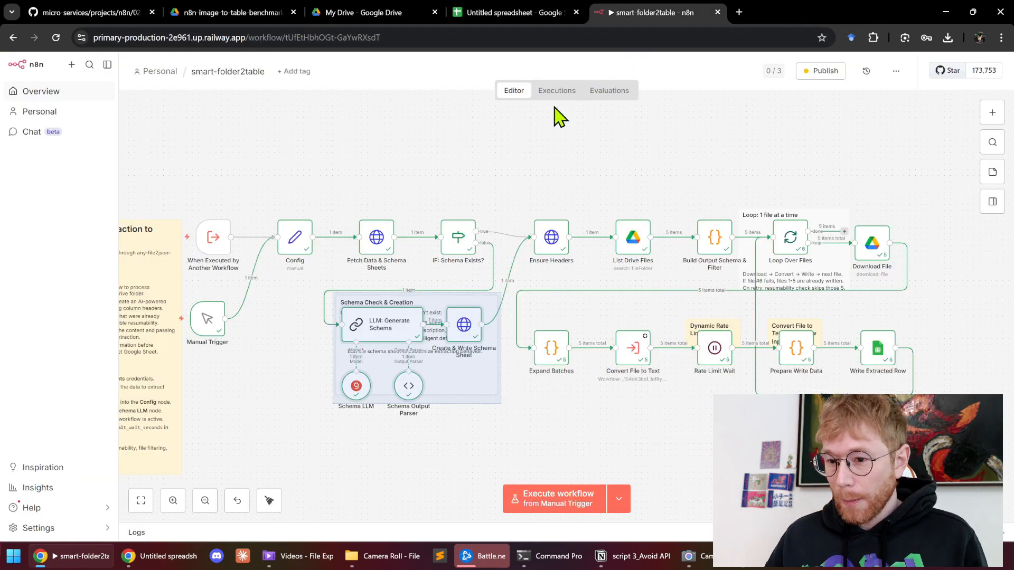
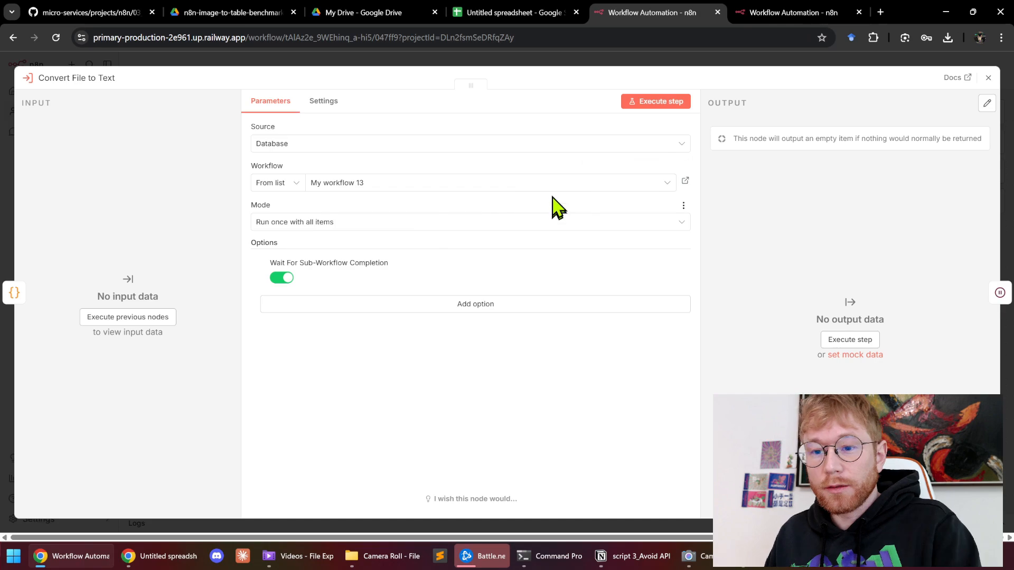
Review the extraction expression in the Convert File to Text node, then go to the Google Drive folder
click(500, 60)
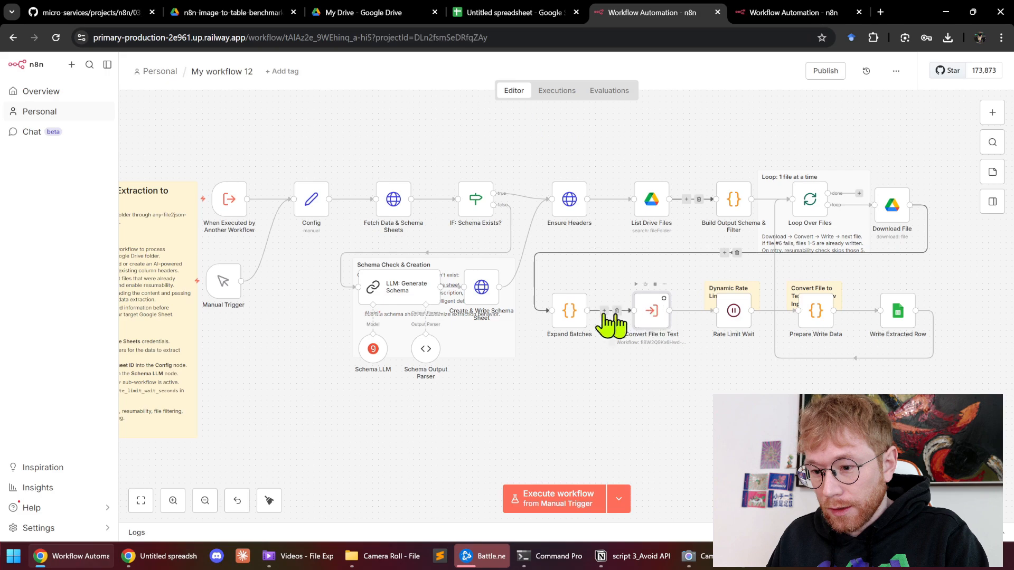
double_click(645, 317)
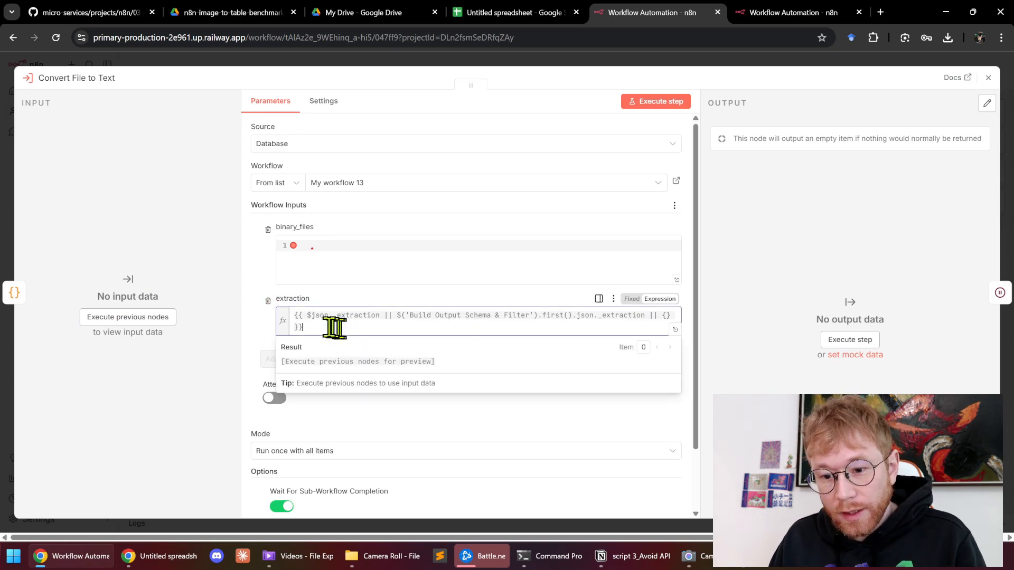
drag(341, 328, 294, 317)
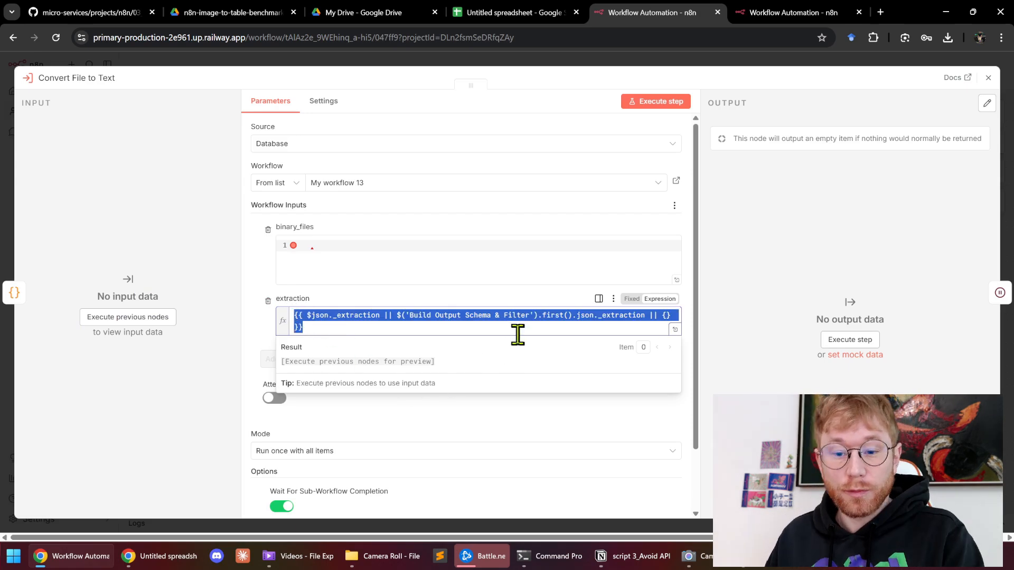
click(361, 59)
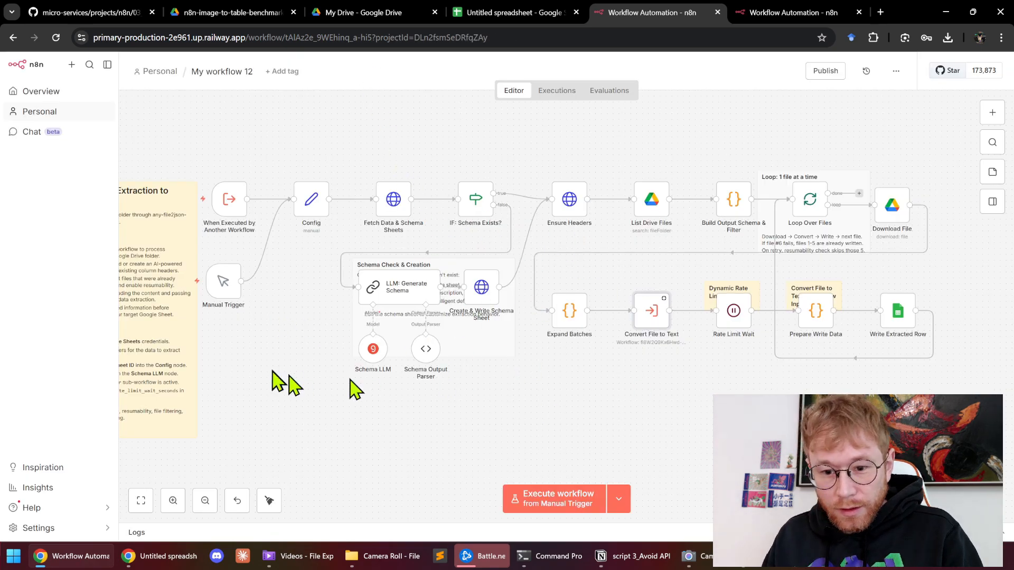
key(ctrl+2)
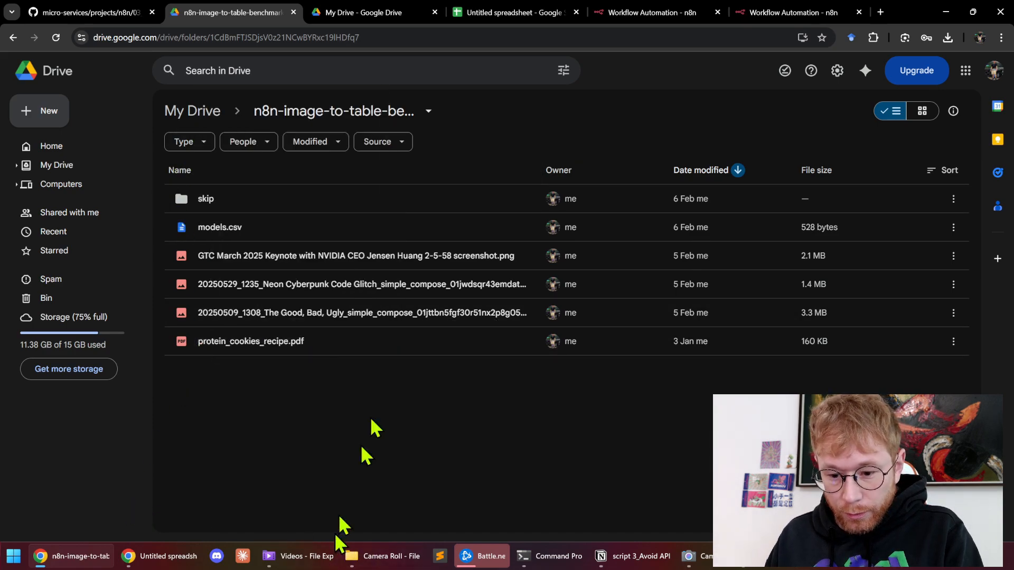
Upload the wardrobe-to-resell folder into Drive, open it, and select its folder id in the address
key(super+e)
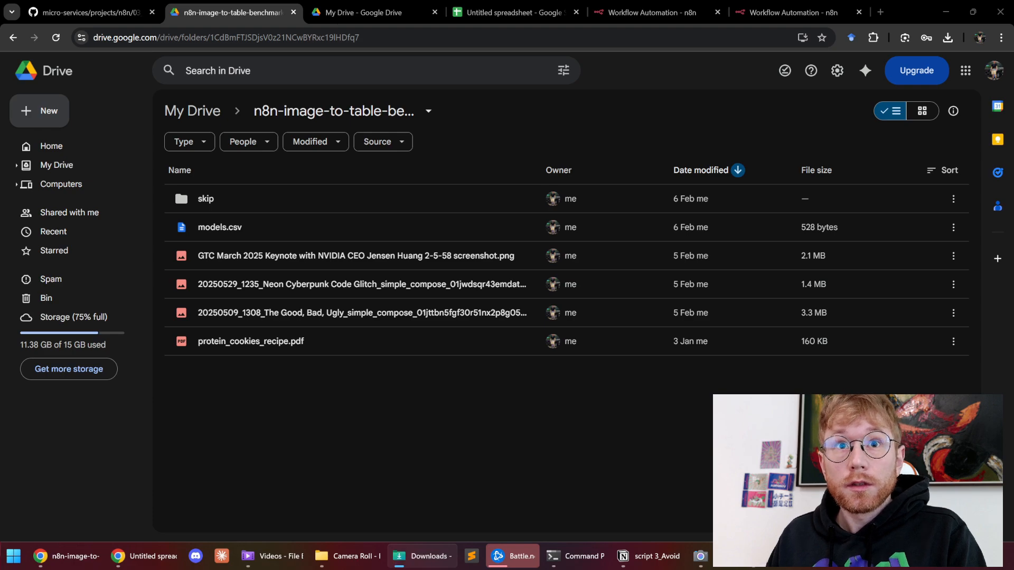
drag(449, 290, 408, 446)
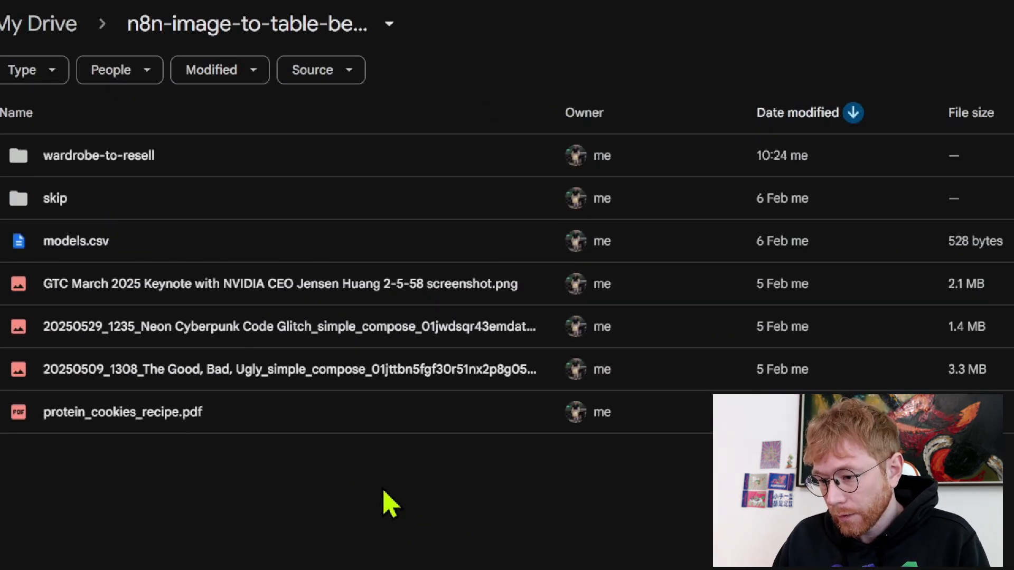
click(151, 157)
double_click(180, 155)
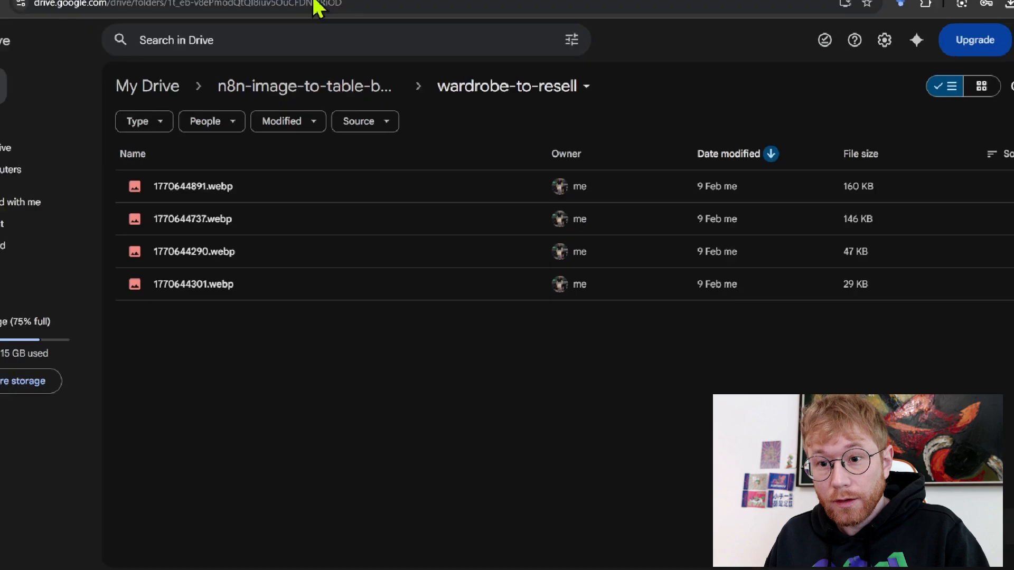
click(386, 36)
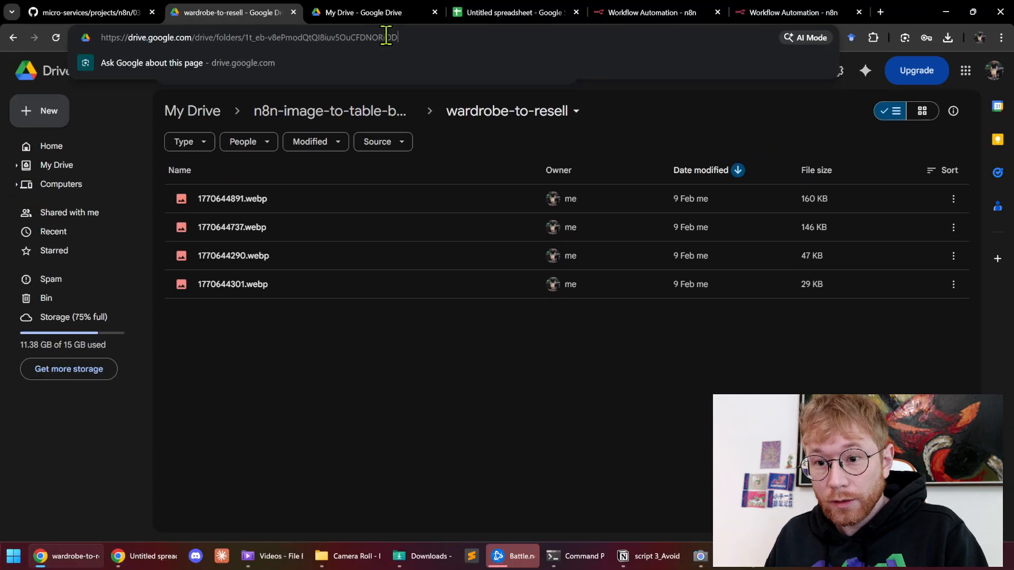
key(ctrl+shift+Left)
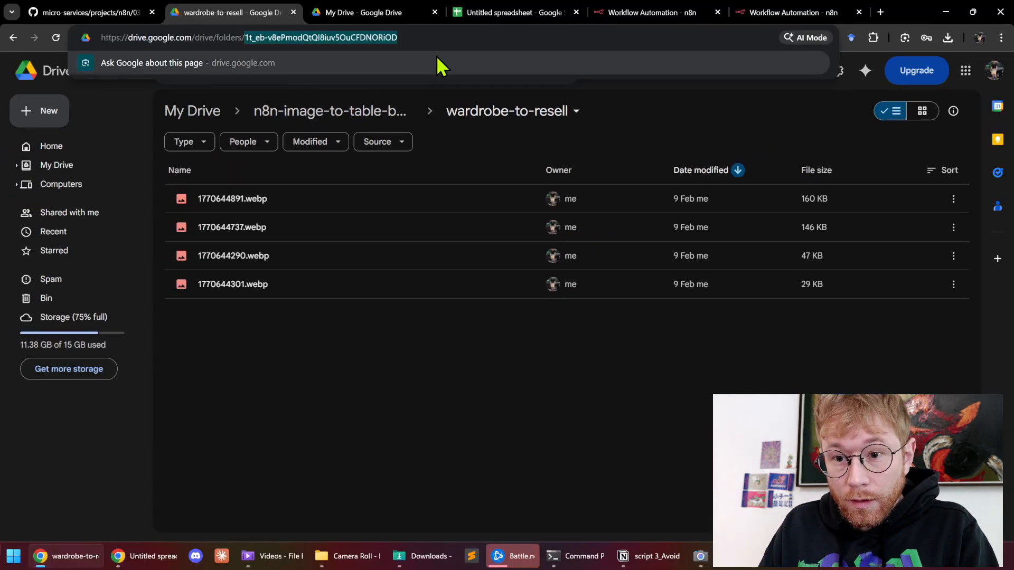
Paste the copied wardrobe-to-resell folder id as the Config node's default folder_id
click(658, 13)
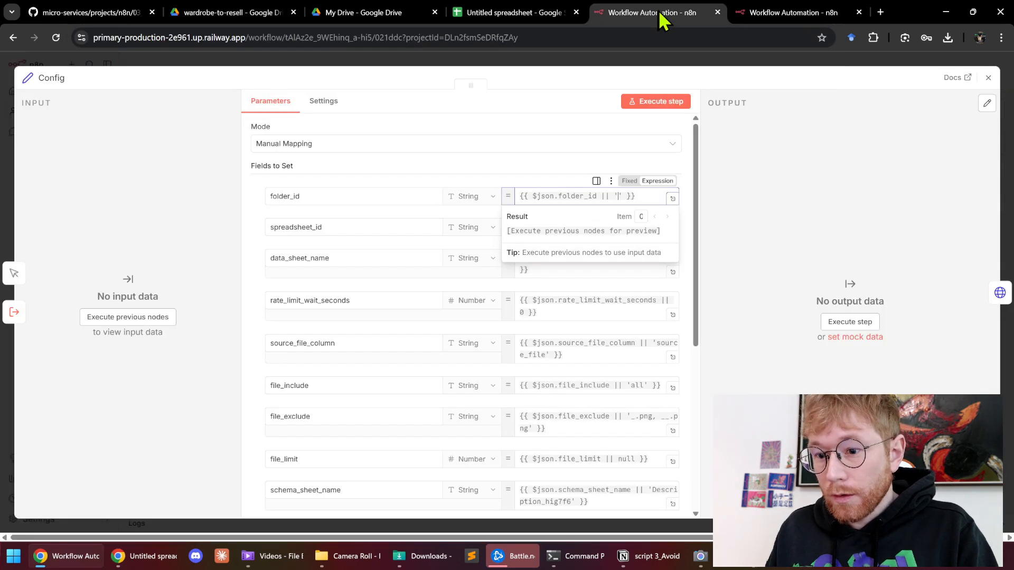
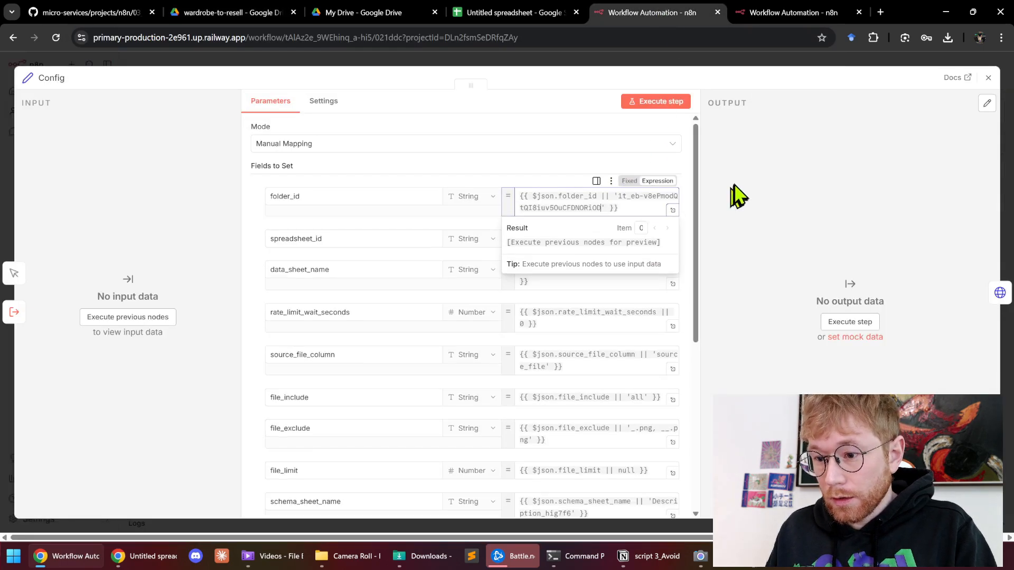
click(689, 262)
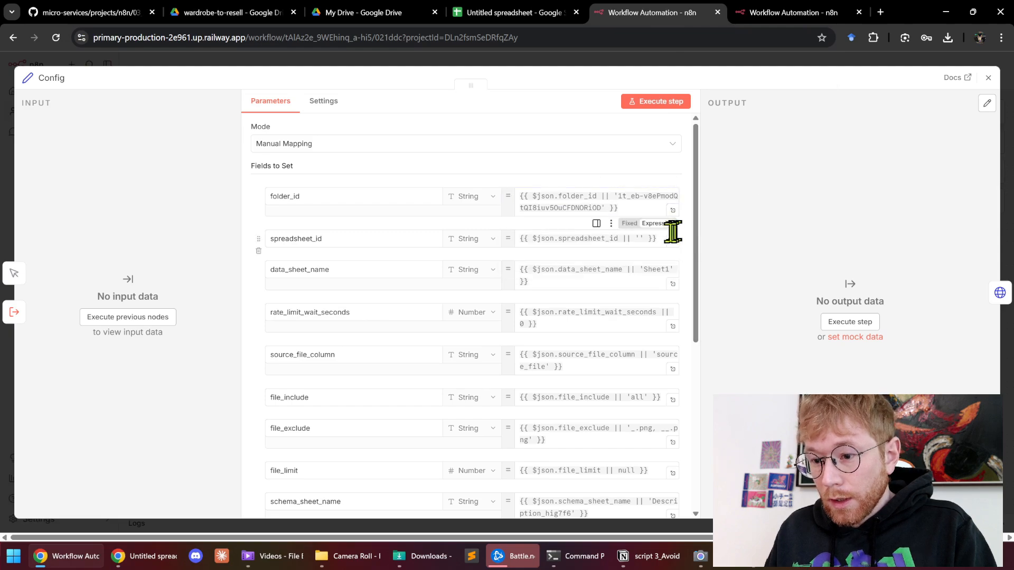
click(642, 238)
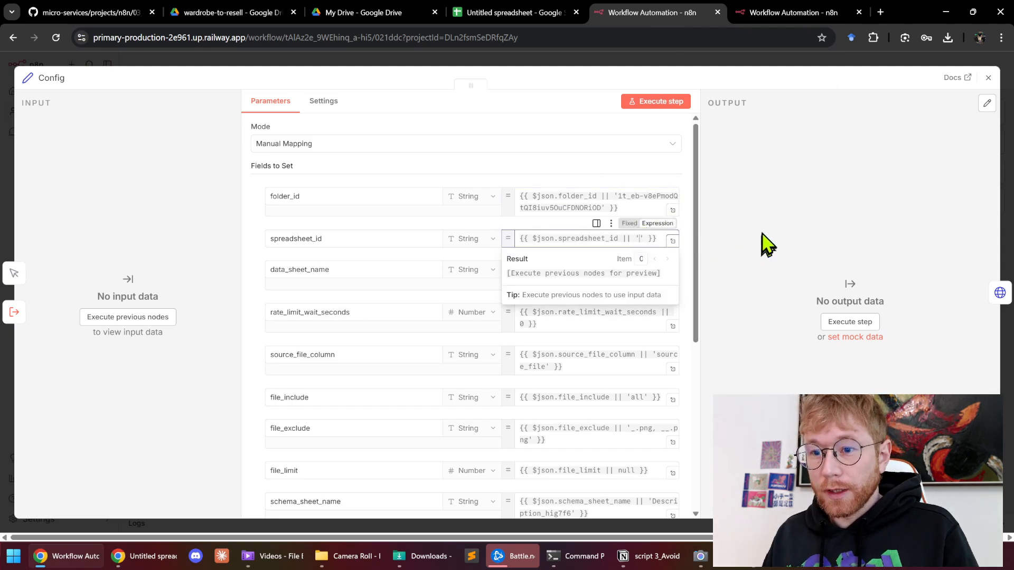
Create a new Google Sheets spreadsheet named 'wardrobe-to-sell'
click(517, 13)
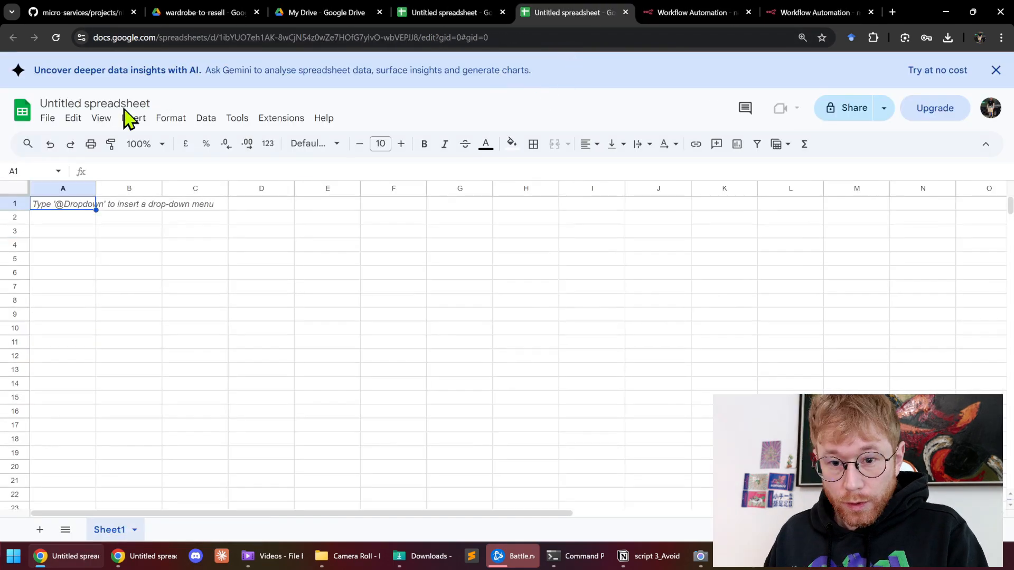
click(125, 104)
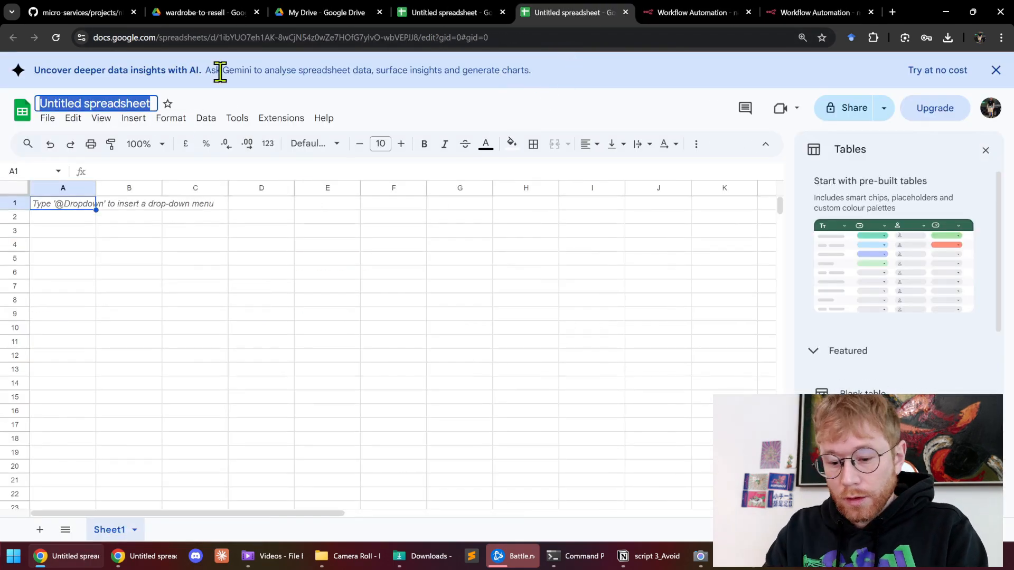
text(wardro)
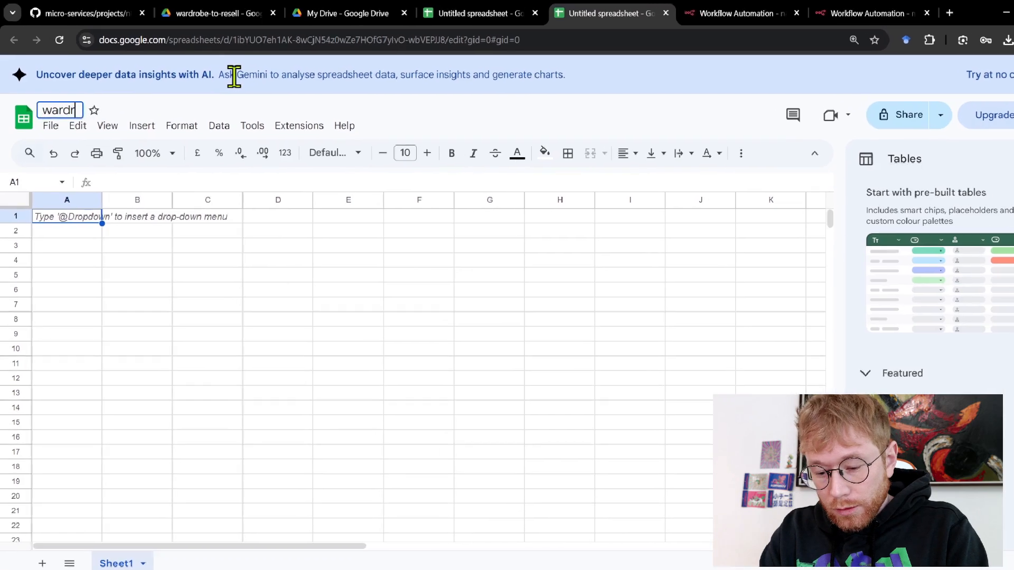
text(be-to-sell)
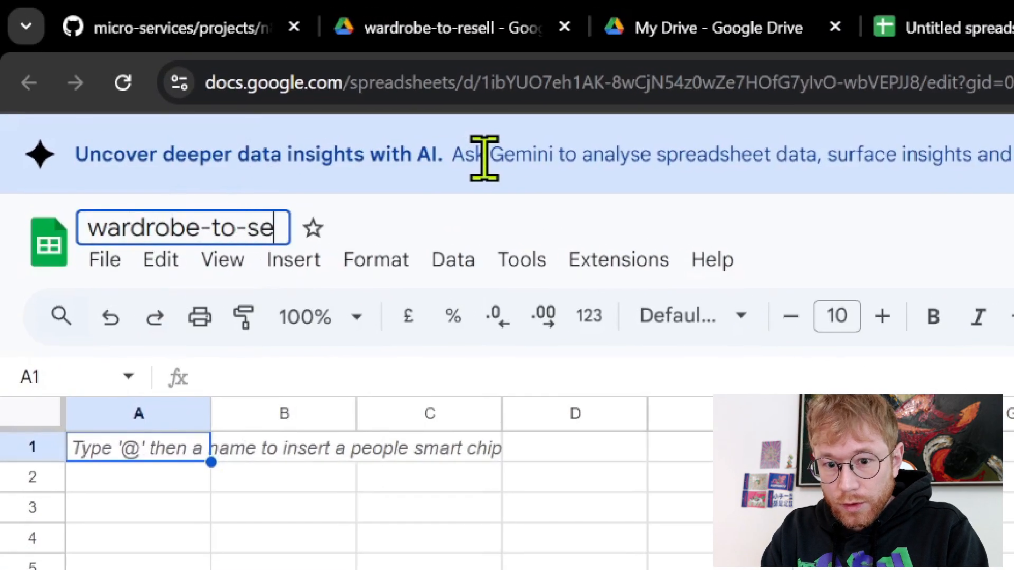
click(541, 516)
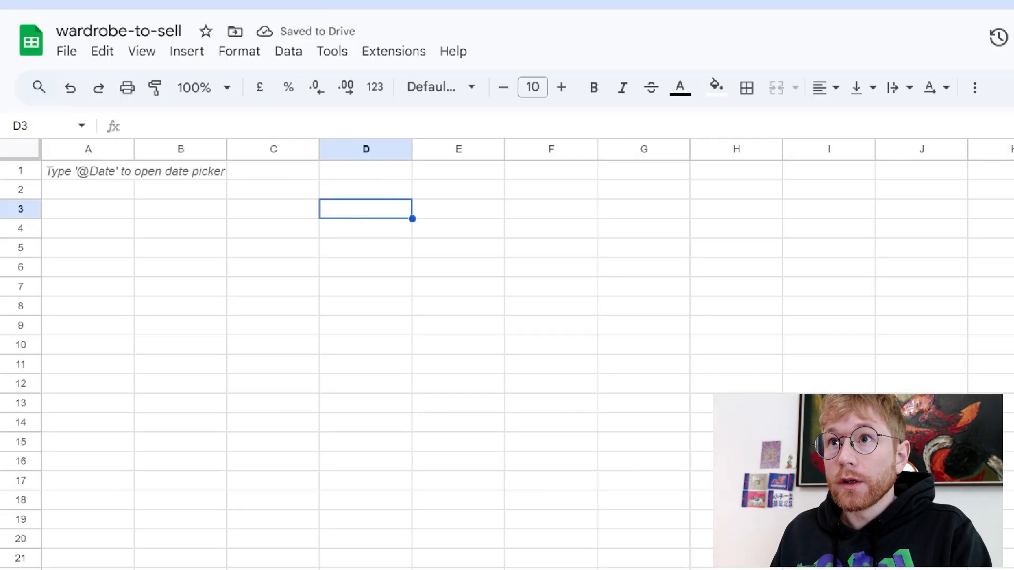
click(208, 204)
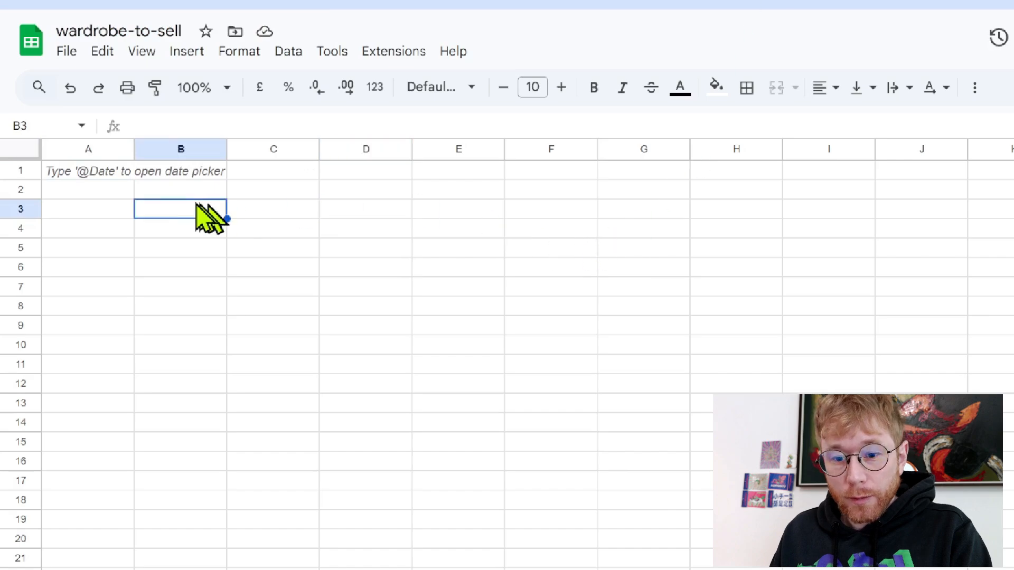
Enter headers title, category, colors, condition and price_suggestion in A1:E1
click(104, 175)
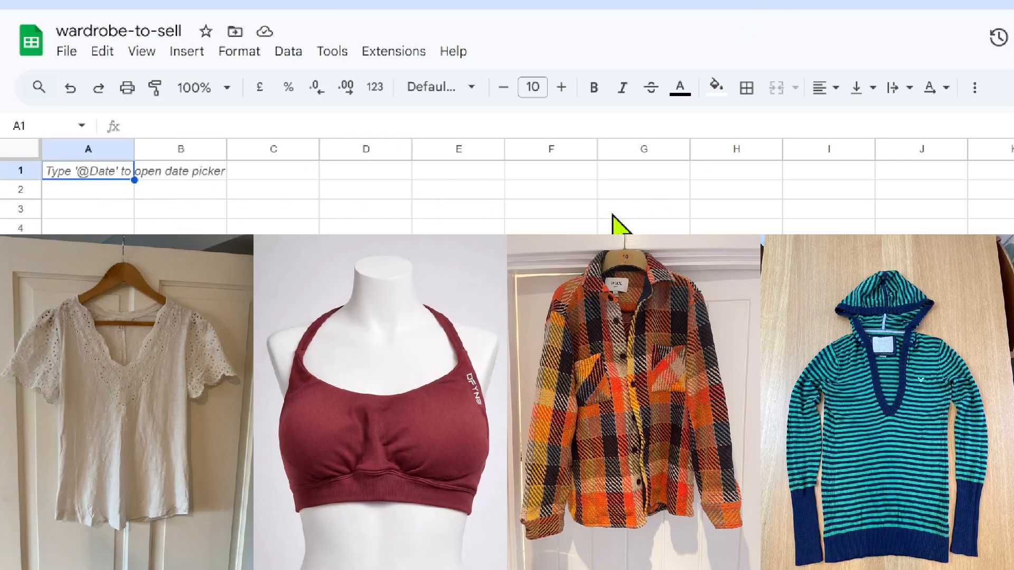
text(title)
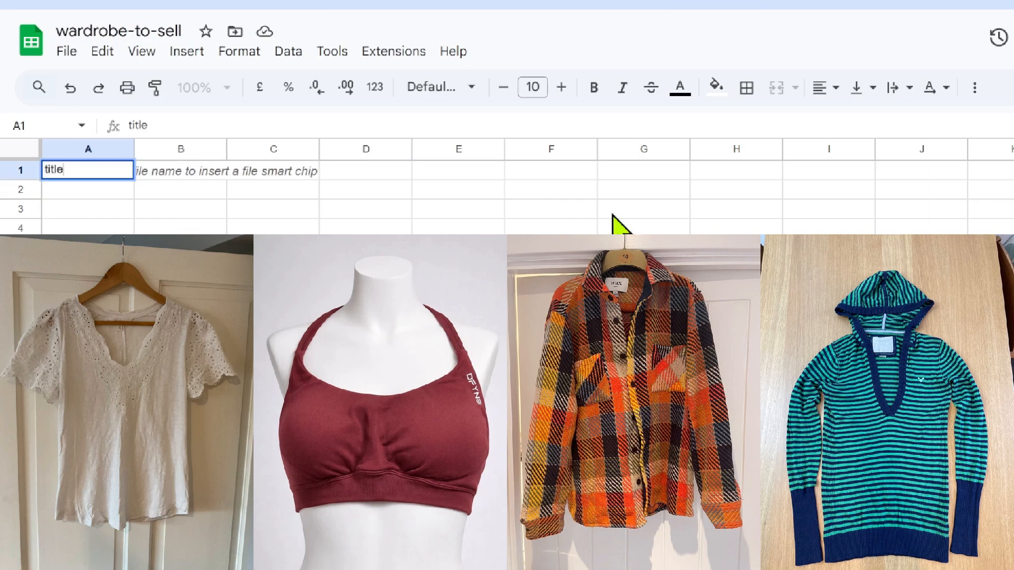
key(Tab)
text(ca)
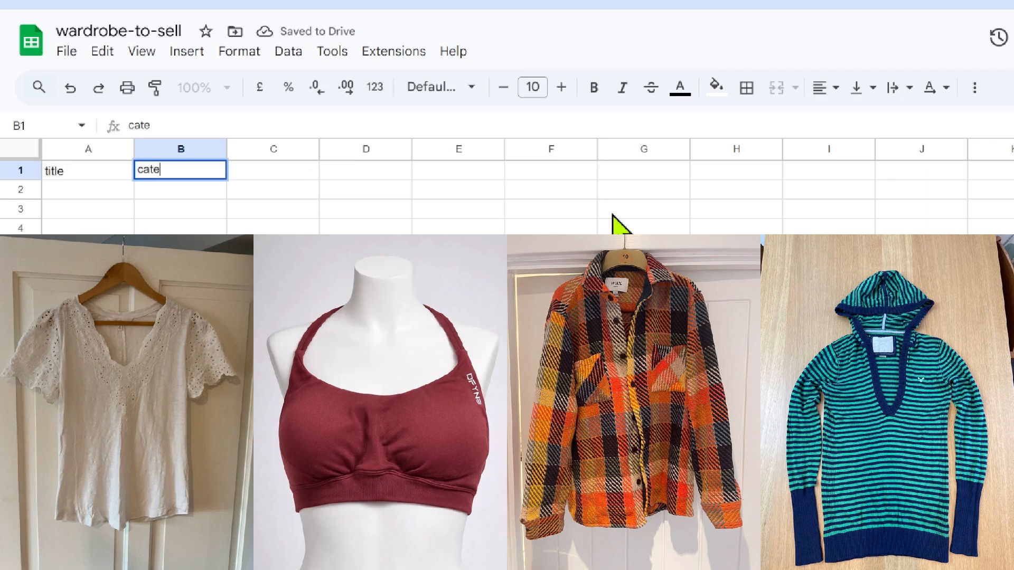
key(Tab)
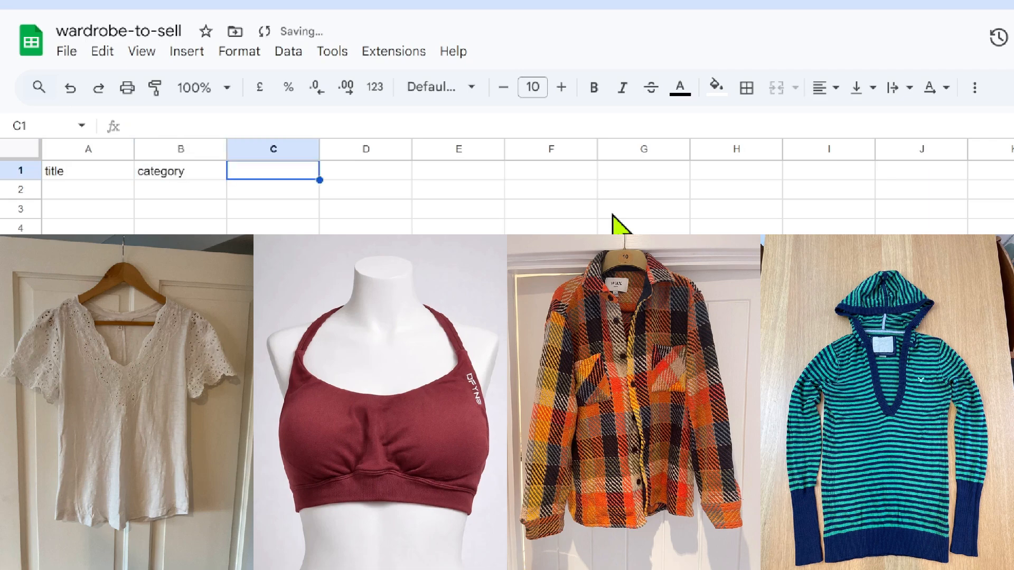
text(colors)
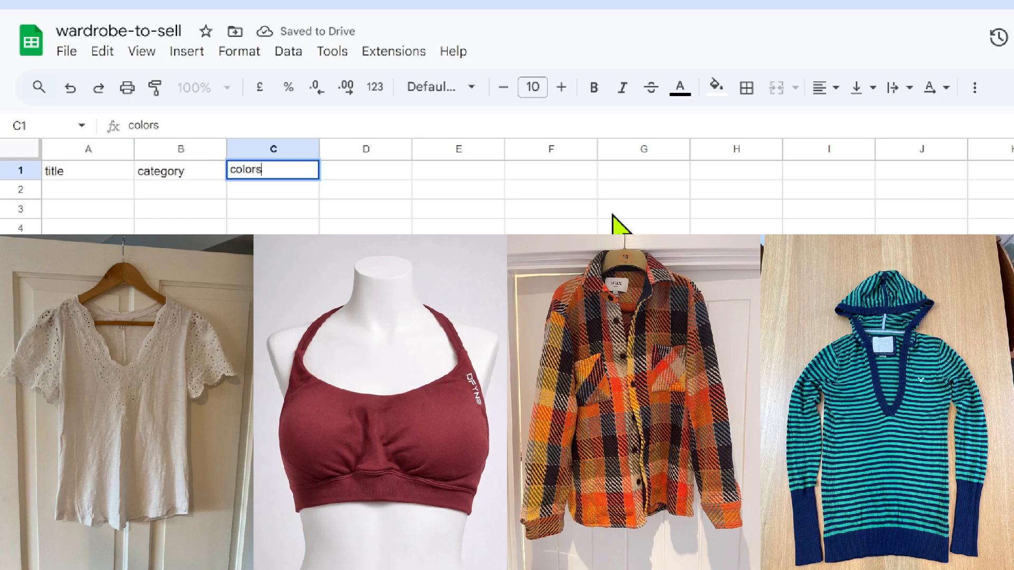
key(Tab)
text(conditio)
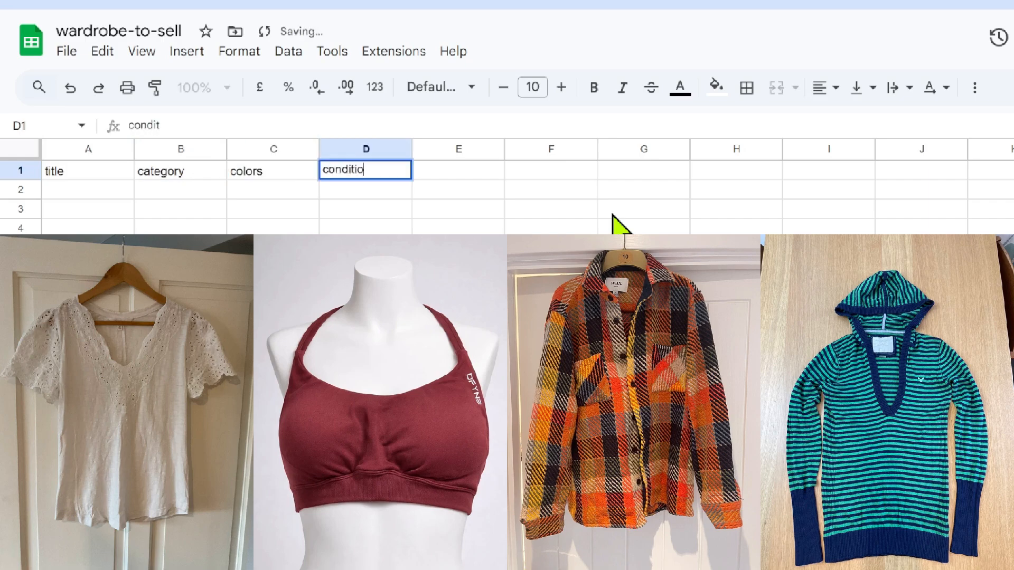
text(n)
key(Tab)
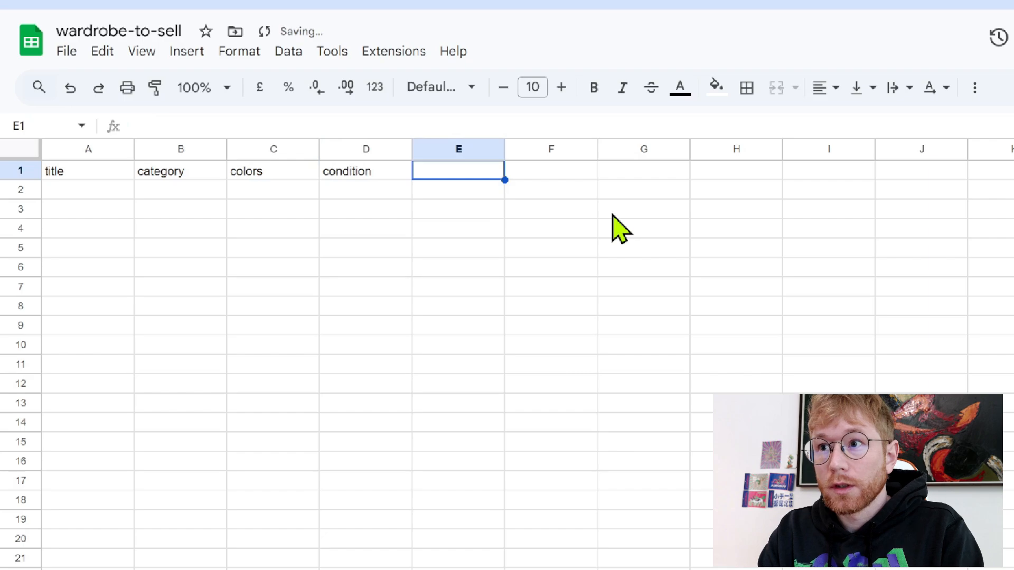
text(pri)
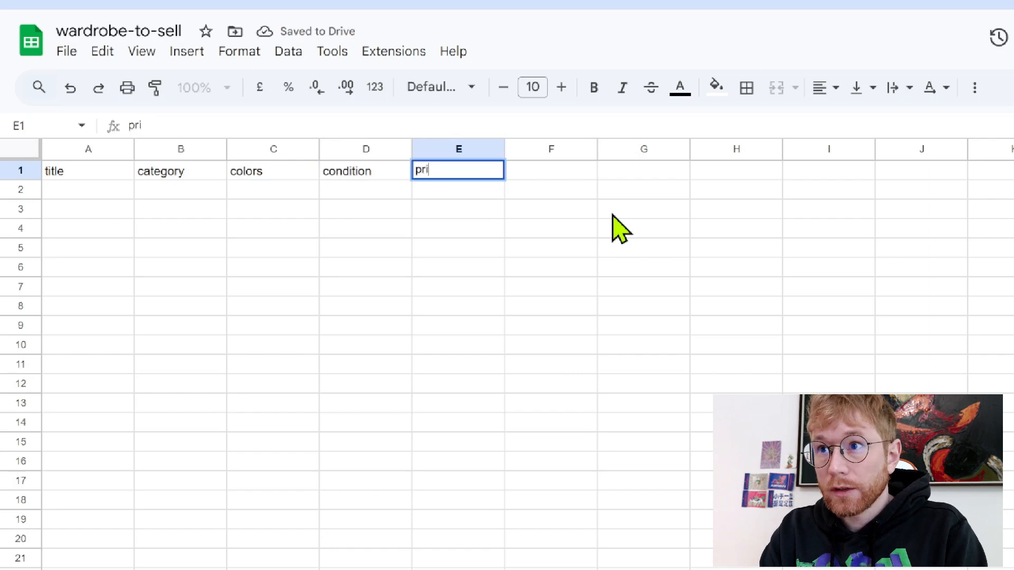
text(ce_suggestion)
key(Return)
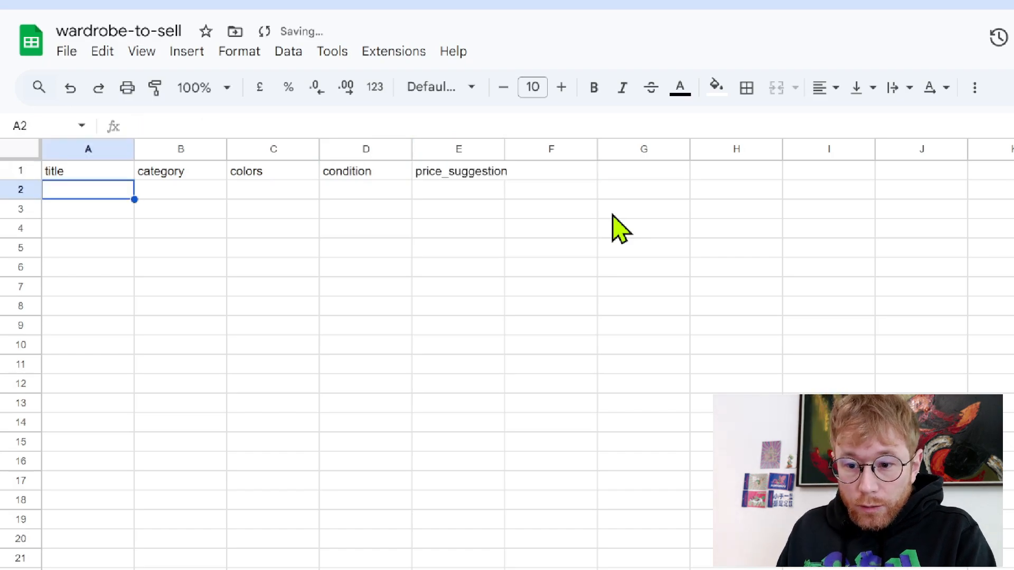
click(619, 231)
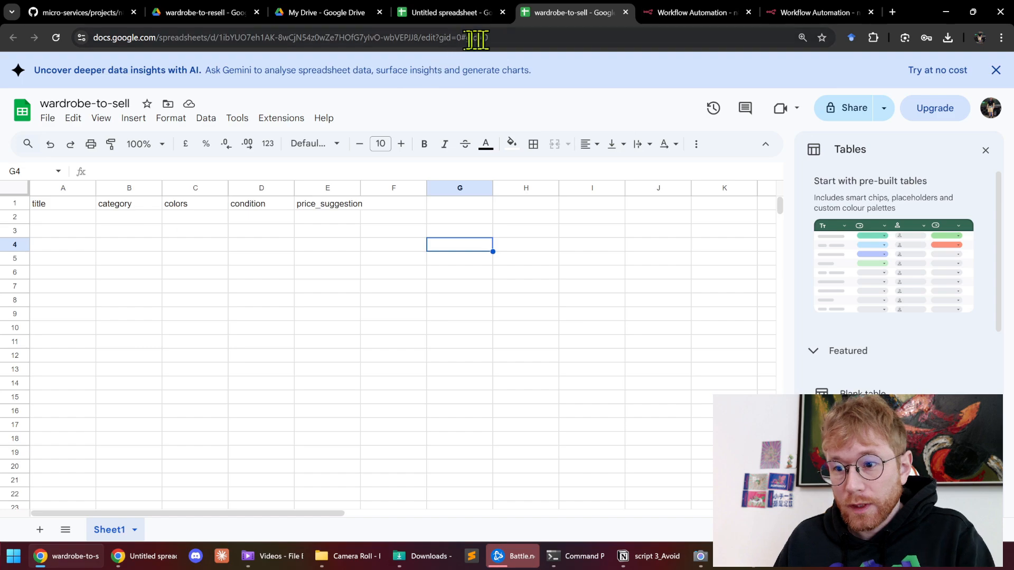
Select the spreadsheet's ID in the page address
click(477, 38)
click(416, 37)
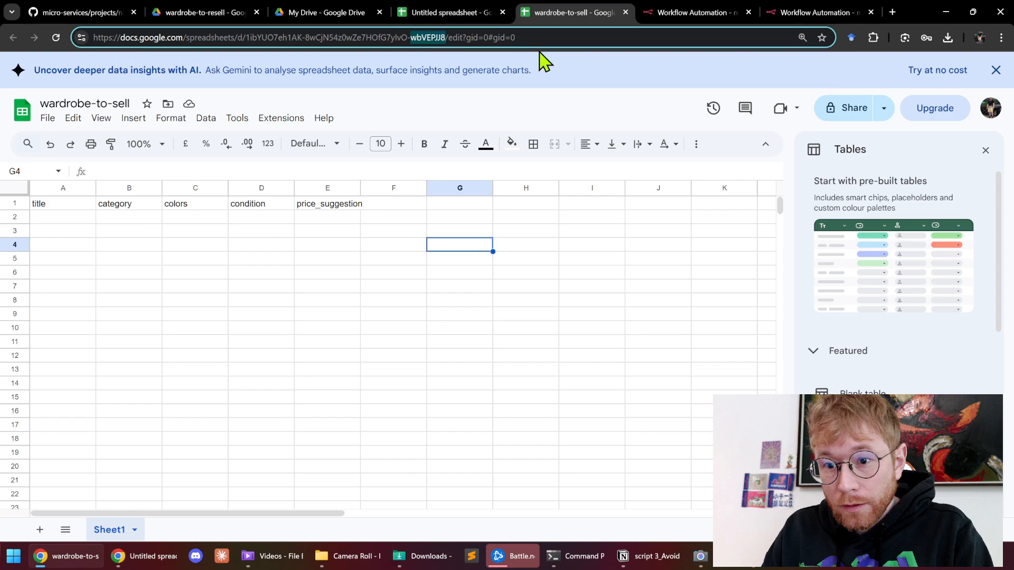
key(ctrl+shift+Left)
key(ctrl+shift+Left)
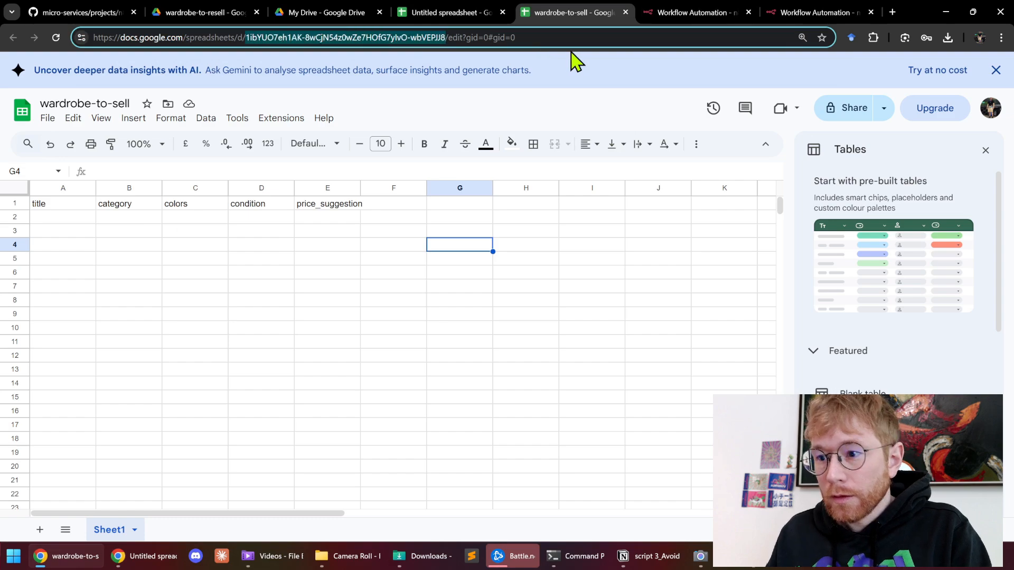
Paste the wardrobe-to-sell sheet ID into the Config node's spreadsheet_id
click(707, 11)
click(895, 219)
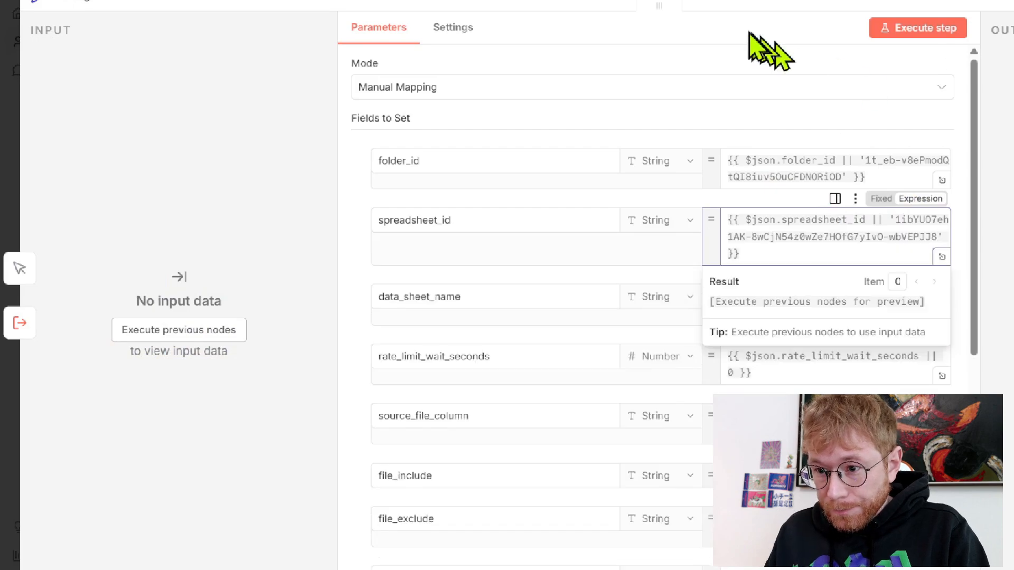
click(768, 12)
Replace null in file_limit with 3
scroll(815, 233, down, 5)
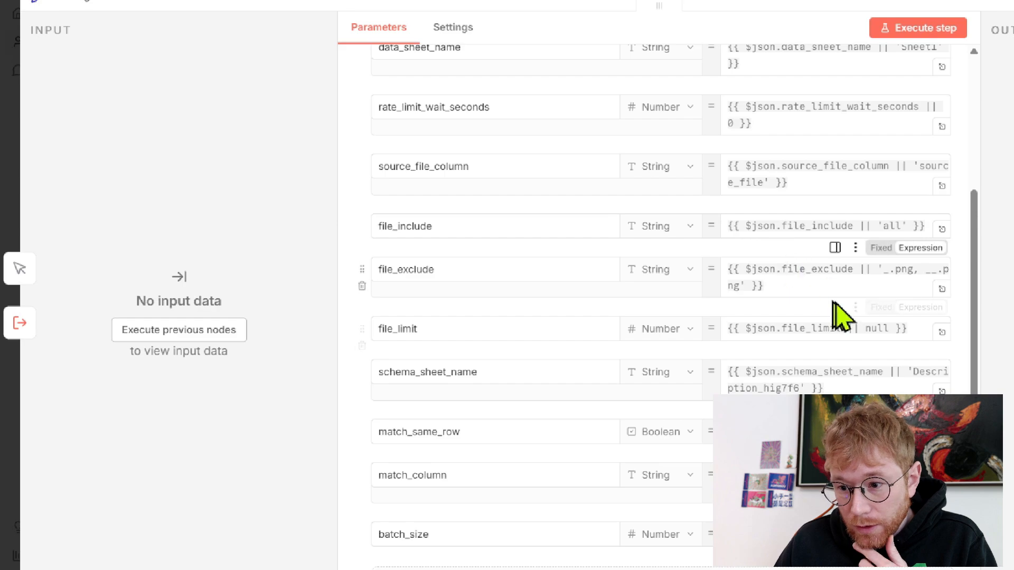
click(883, 328)
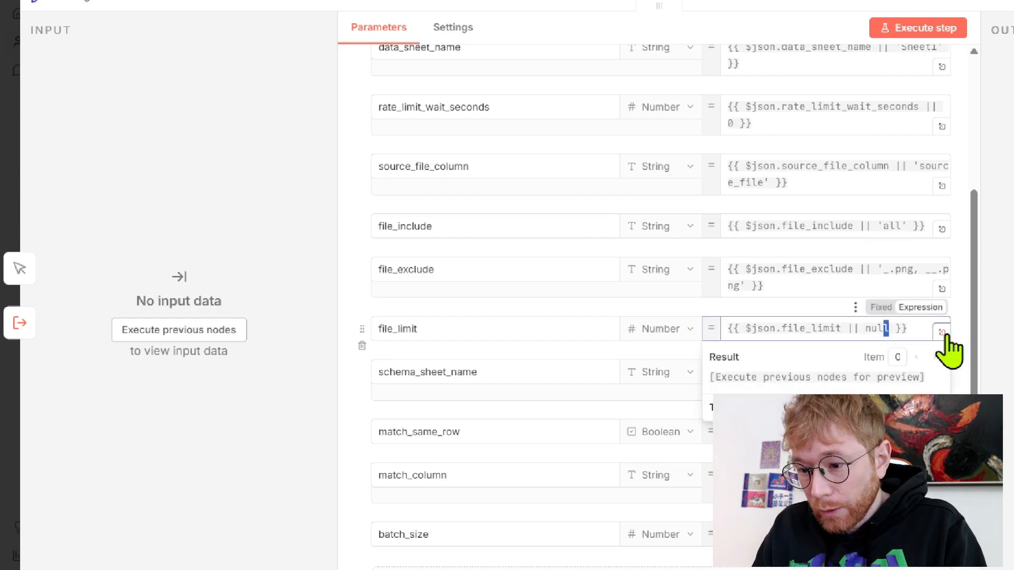
text(3)
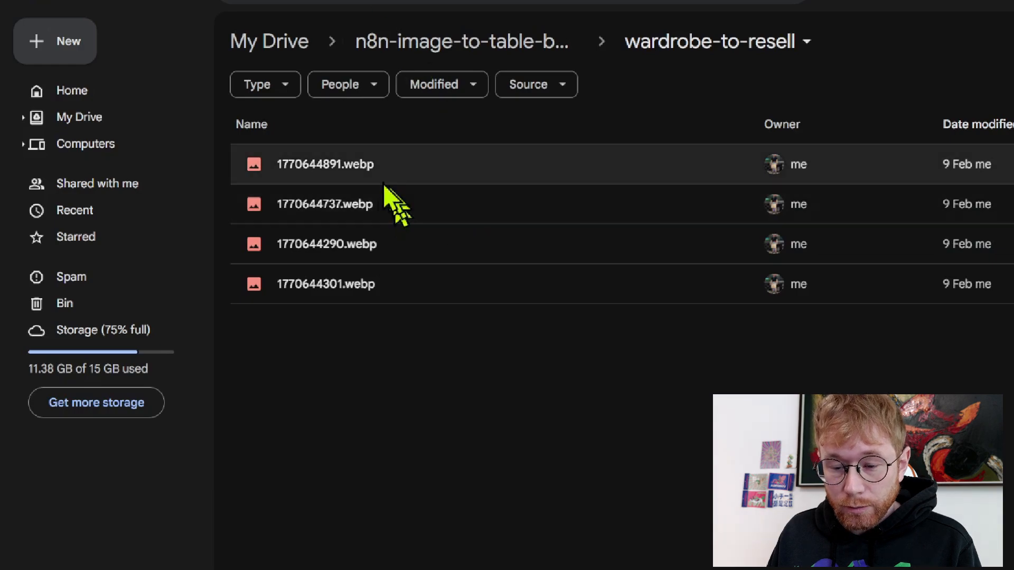
click(332, 182)
right_click(325, 170)
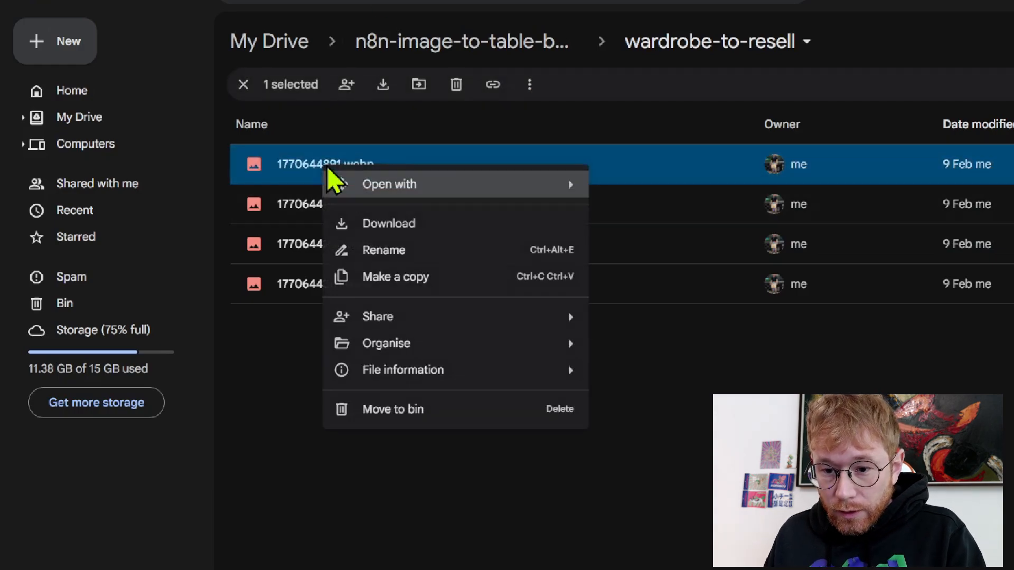
click(410, 259)
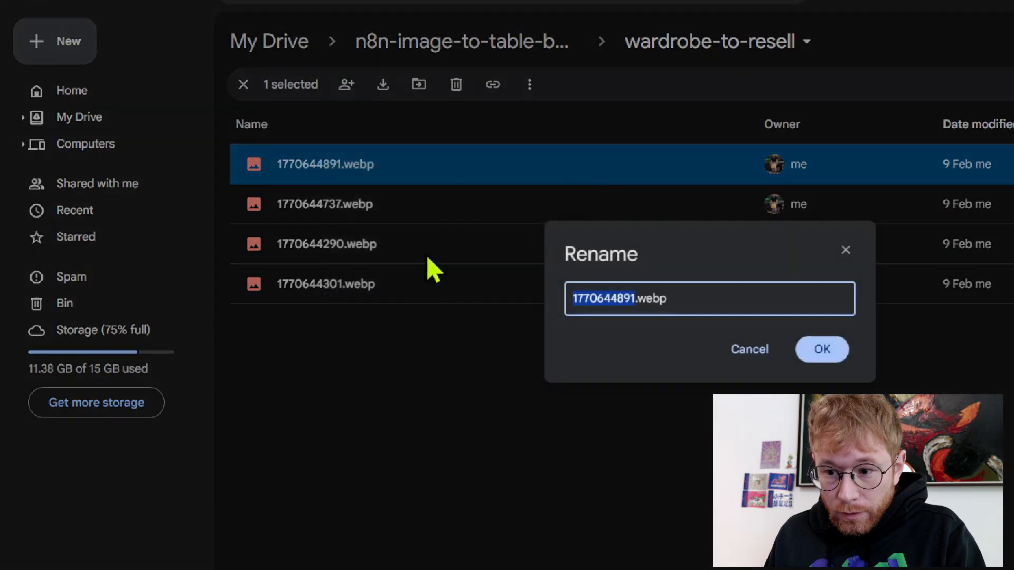
key(ctrl+a)
key(ctrl+c)
click(376, 475)
click(836, 361)
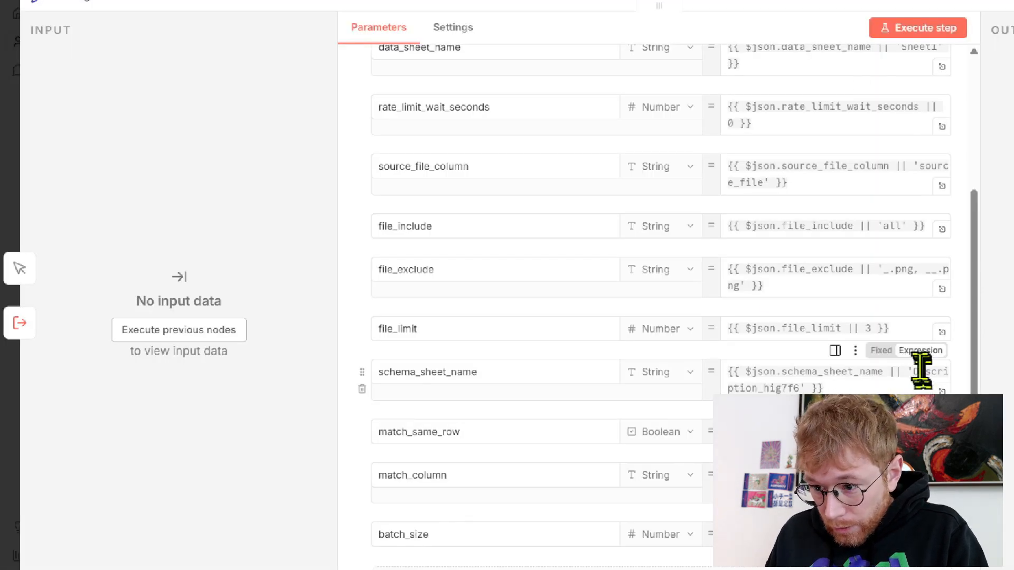
Set the Config file_limit to 2 and add 1770644891.webp to file_exclude
click(877, 329)
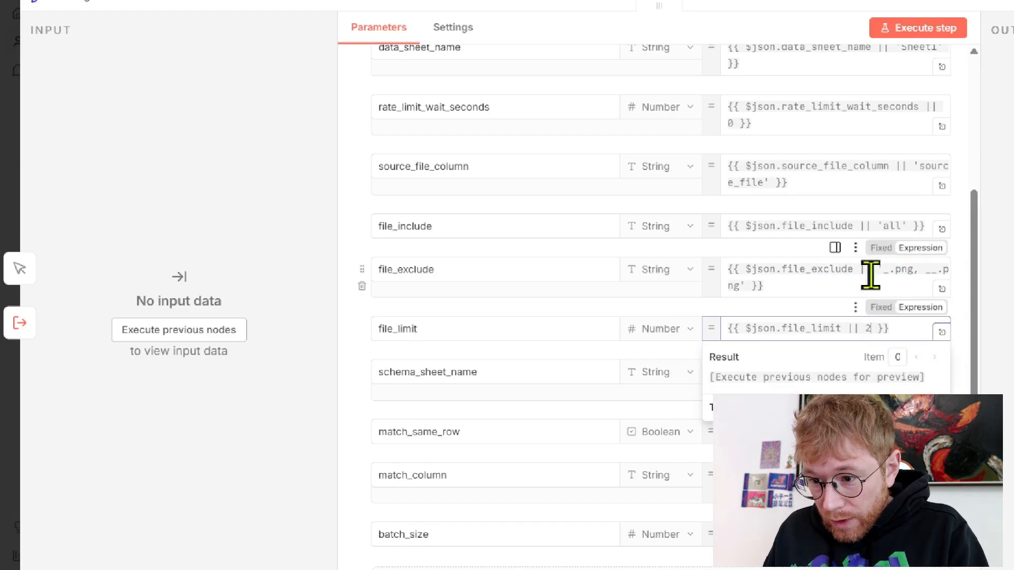
click(889, 270)
key(ctrl+v)
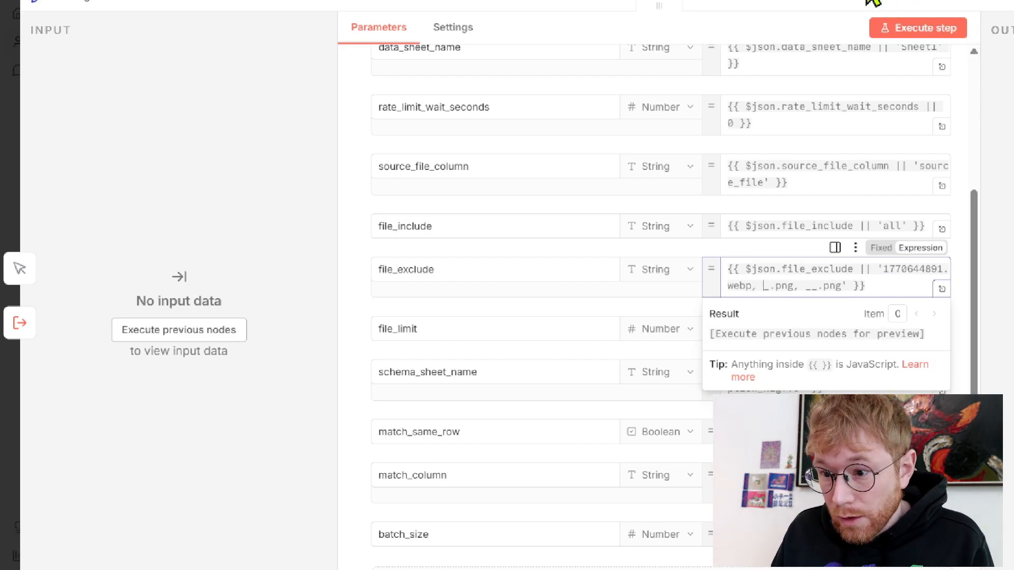
click(654, 66)
Execute the whole workflow and follow it through Loop Over Files and Write Extracted Row
scroll(565, 189, down, 1)
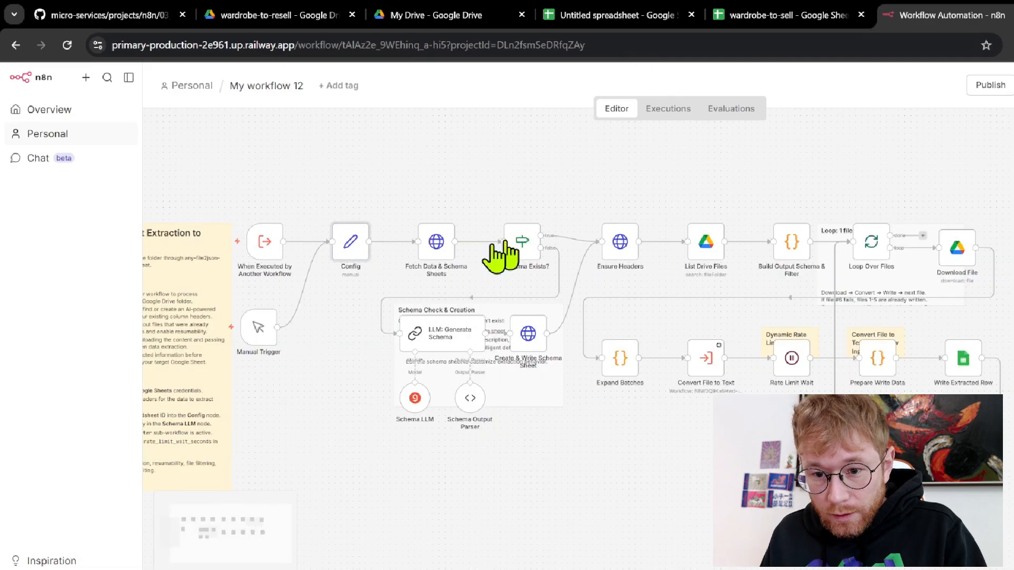
click(209, 327)
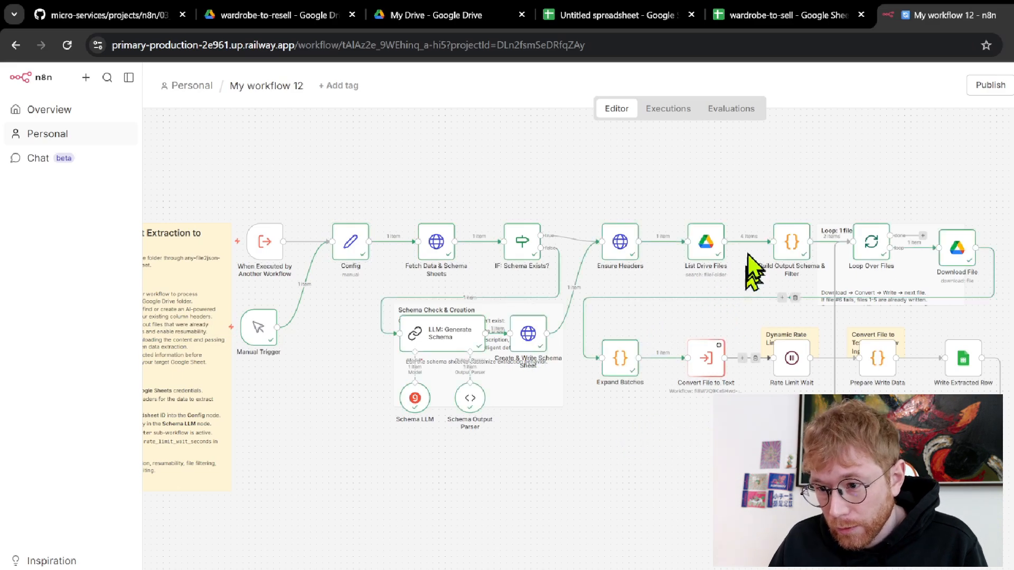
scroll(761, 249, up, 6)
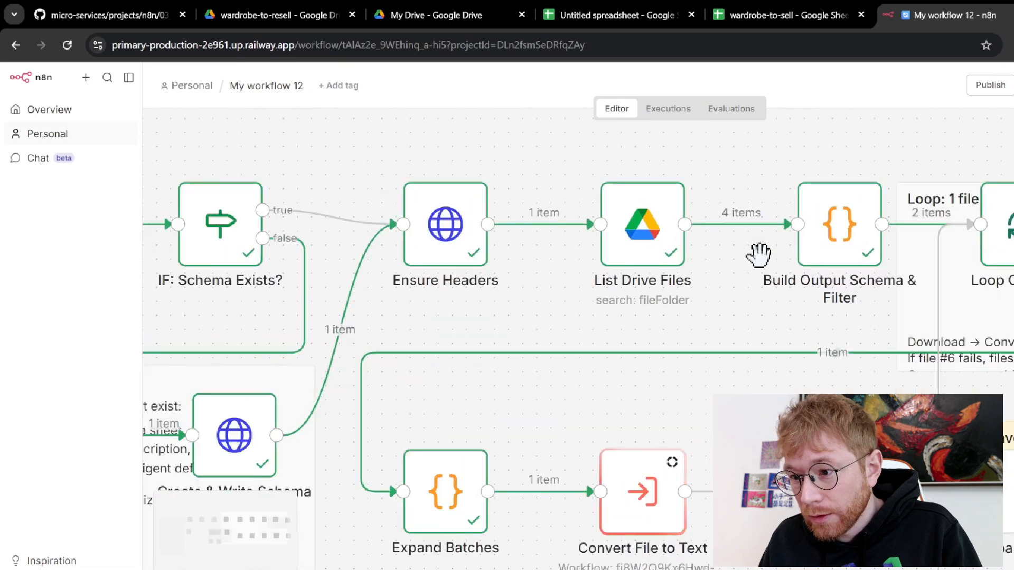
scroll(762, 249, right, 3)
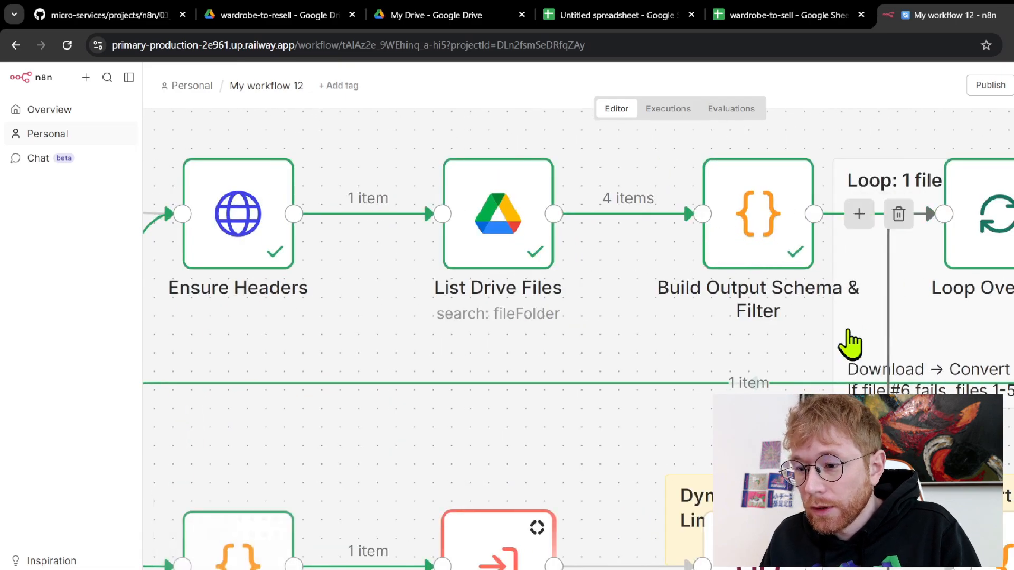
scroll(456, 347, down, 5)
scroll(465, 423, left, 2)
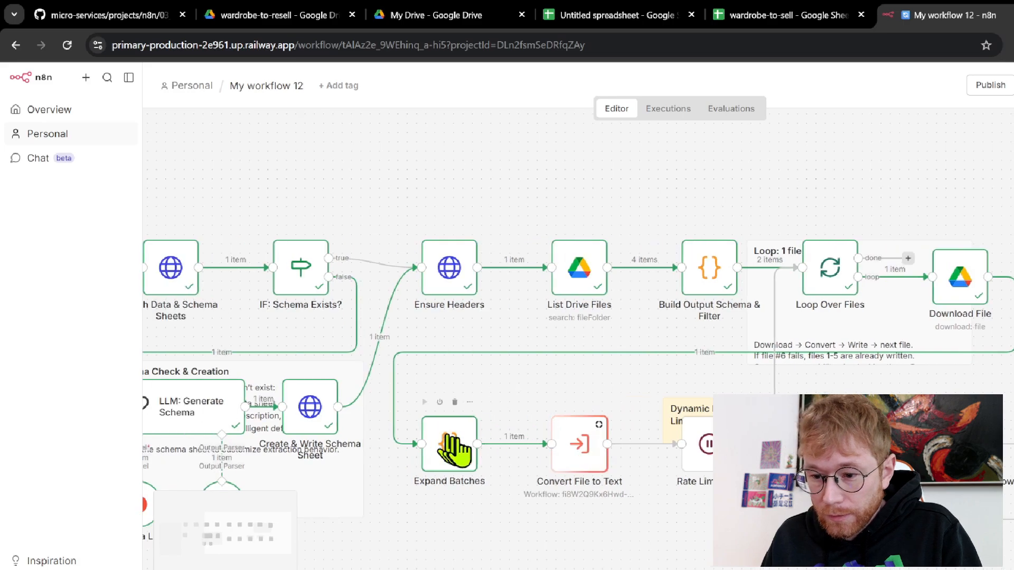
scroll(509, 478, left, 2)
scroll(520, 480, left, 2)
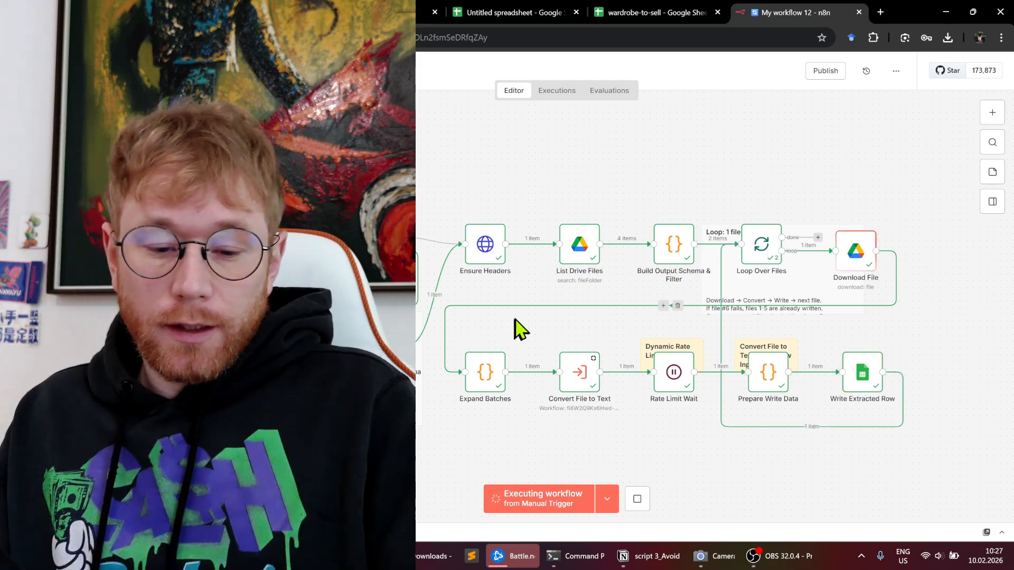
scroll(502, 347, down, 1)
scroll(517, 372, left, 3)
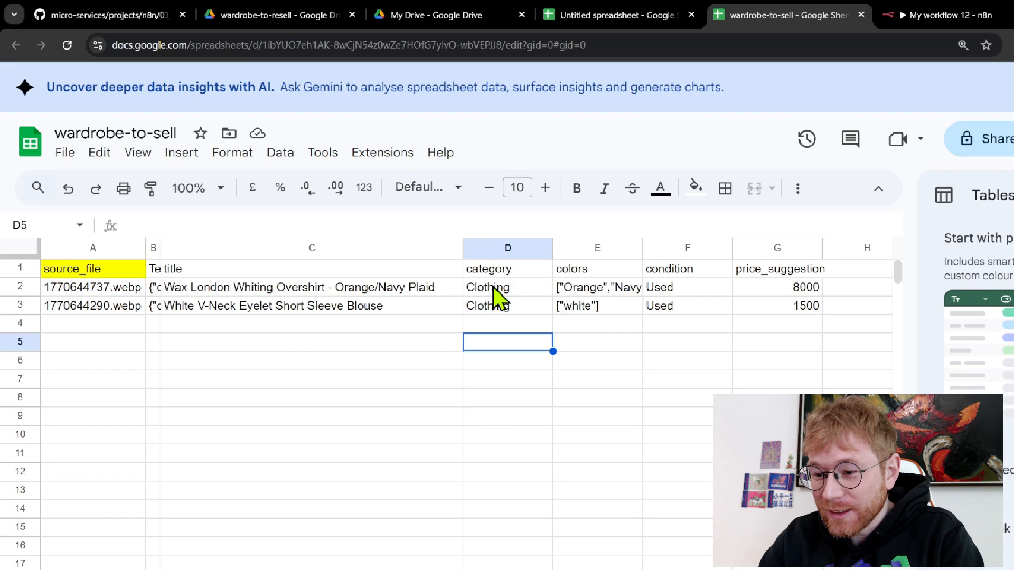
Check the first row's 8000 price suggestion, then return to the wardrobe-to-resell Drive folder
click(798, 288)
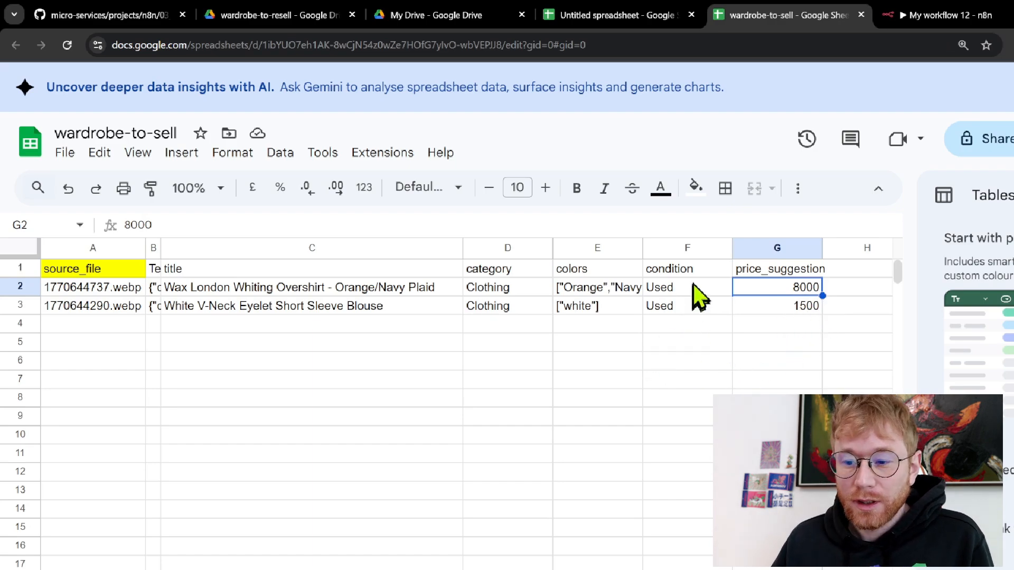
click(443, 22)
click(301, 20)
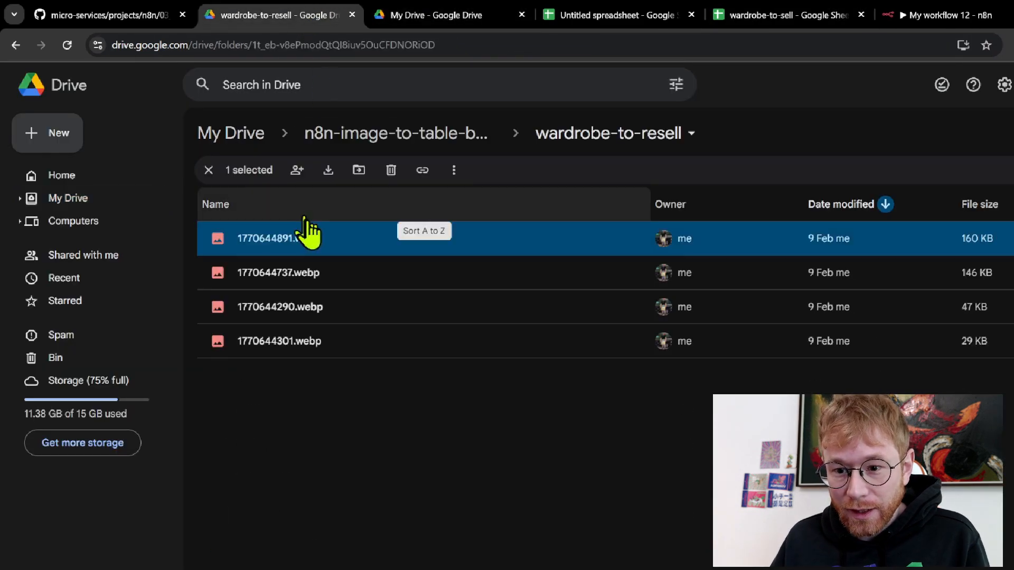
Preview the folder's photos in turn: striped hoodie, plaid shirt, white top and red bra
double_click(357, 237)
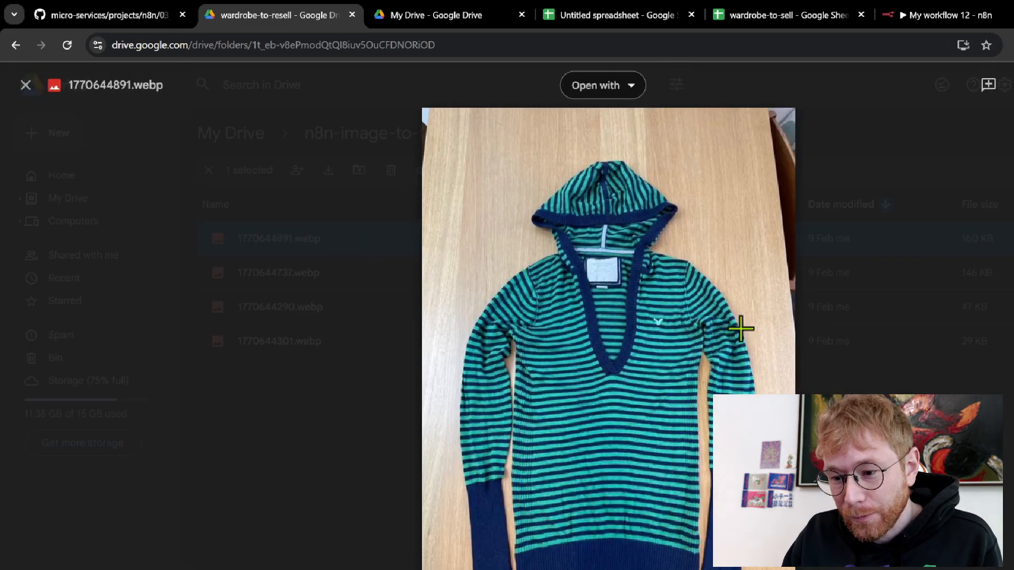
key(Right)
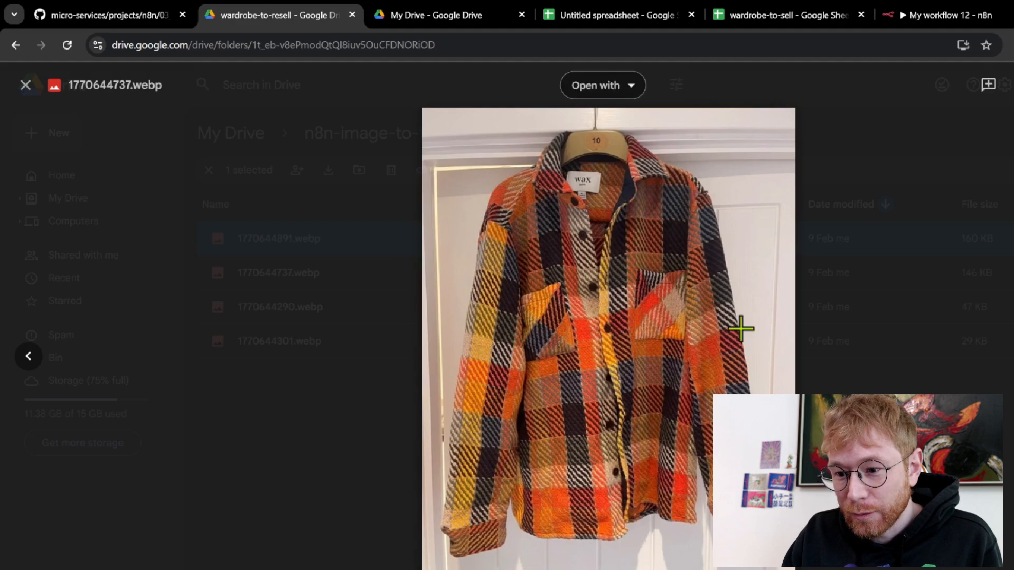
key(Right)
key(Right)
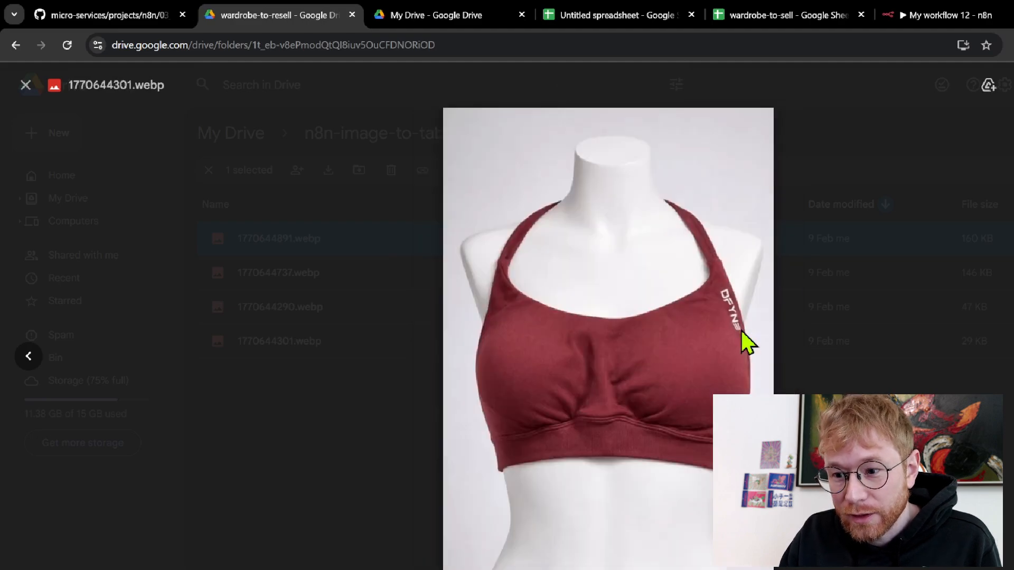
key(Left)
key(Left)
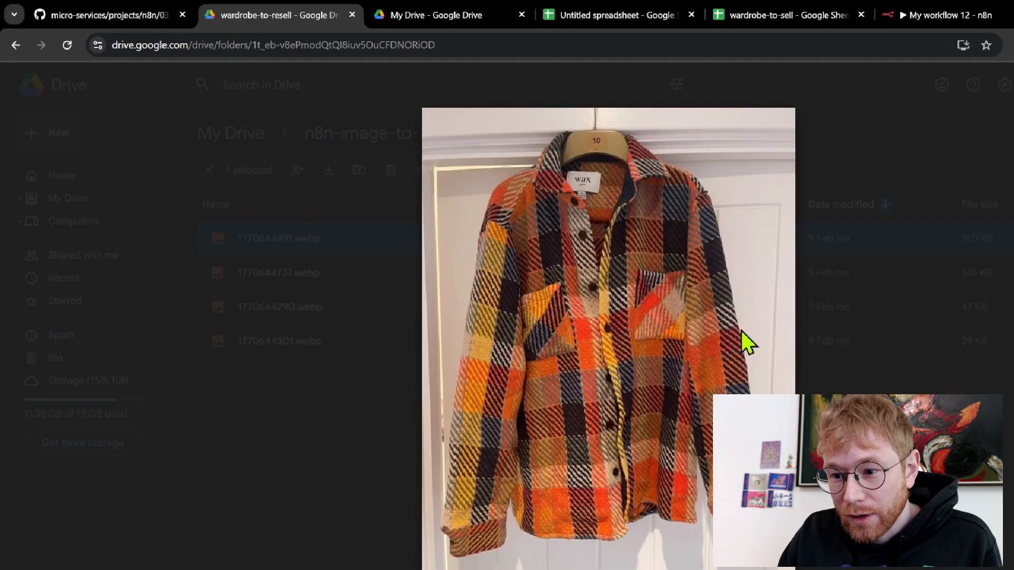
key(Left)
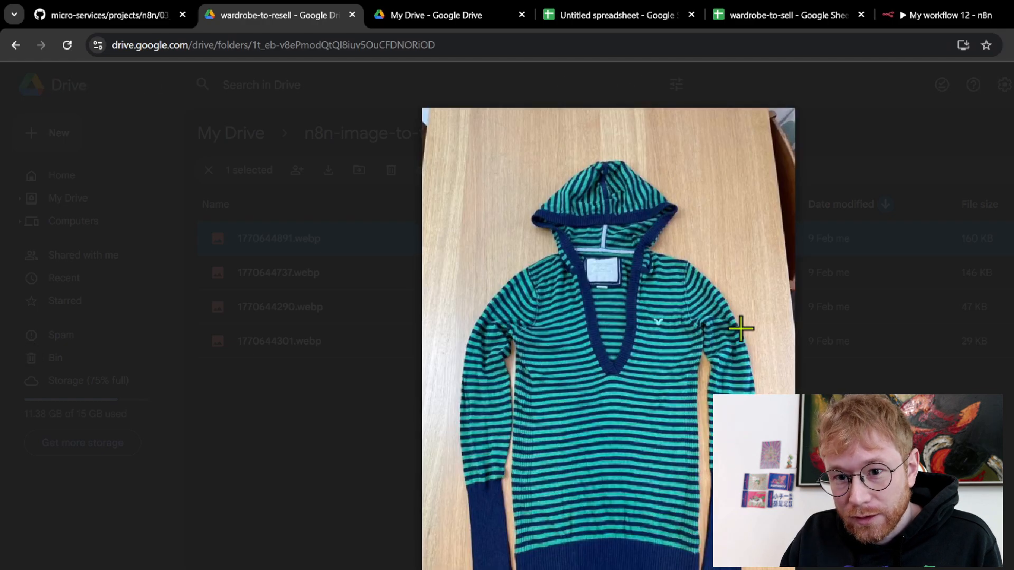
key(Right)
key(Right)
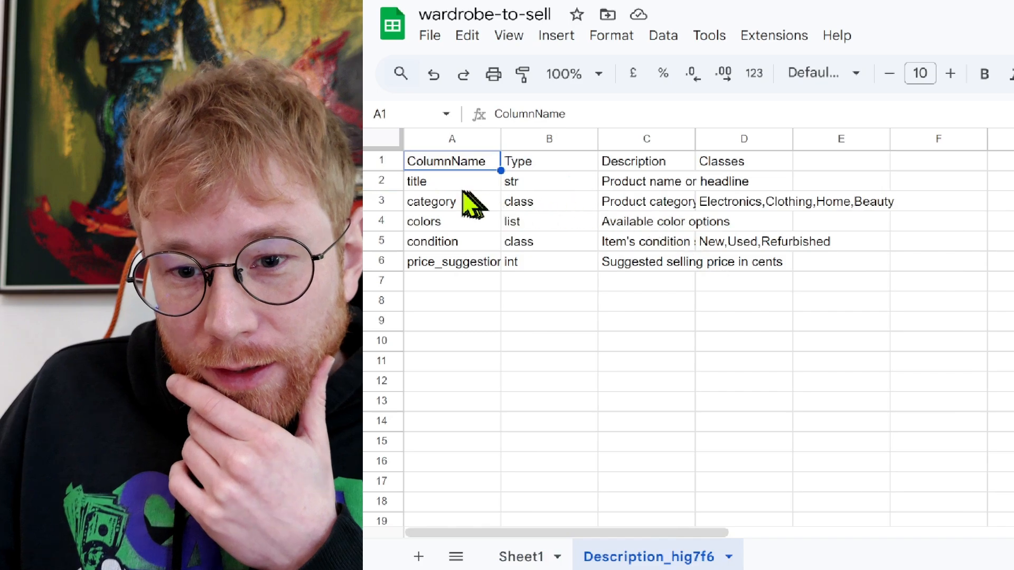
Inspect the title and category definitions and classes in the Description_hig7f6 schema
click(455, 186)
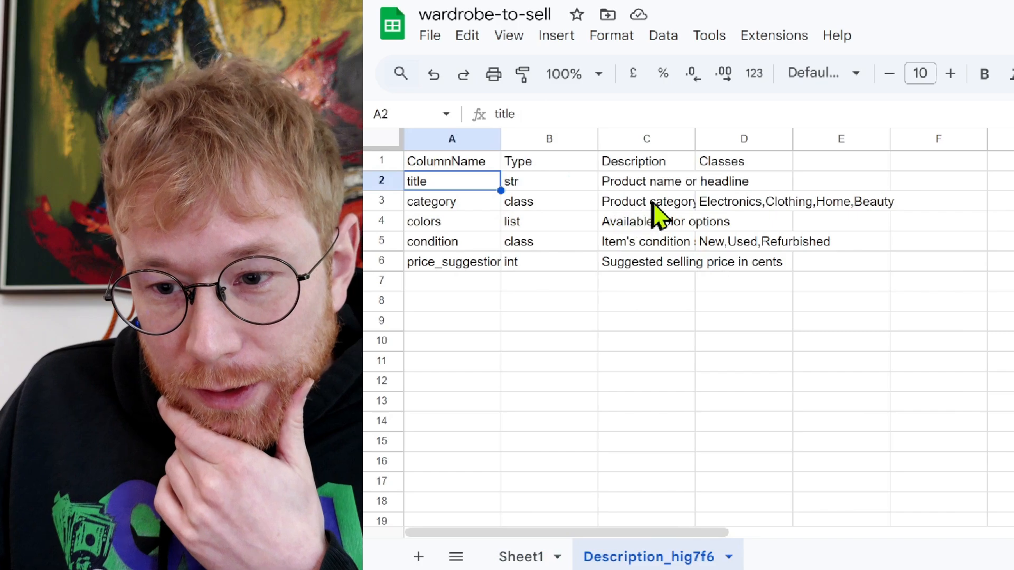
click(457, 205)
key(Right)
key(Right)
key(Right)
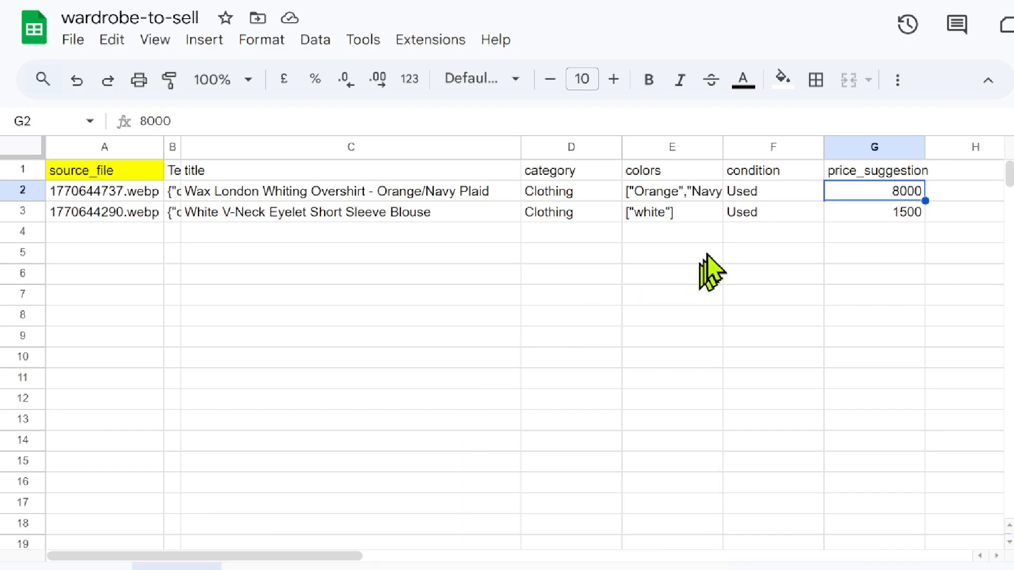
Check the white blouse and overshirt condition values, then start a new tab for claude.ai
click(741, 214)
click(745, 190)
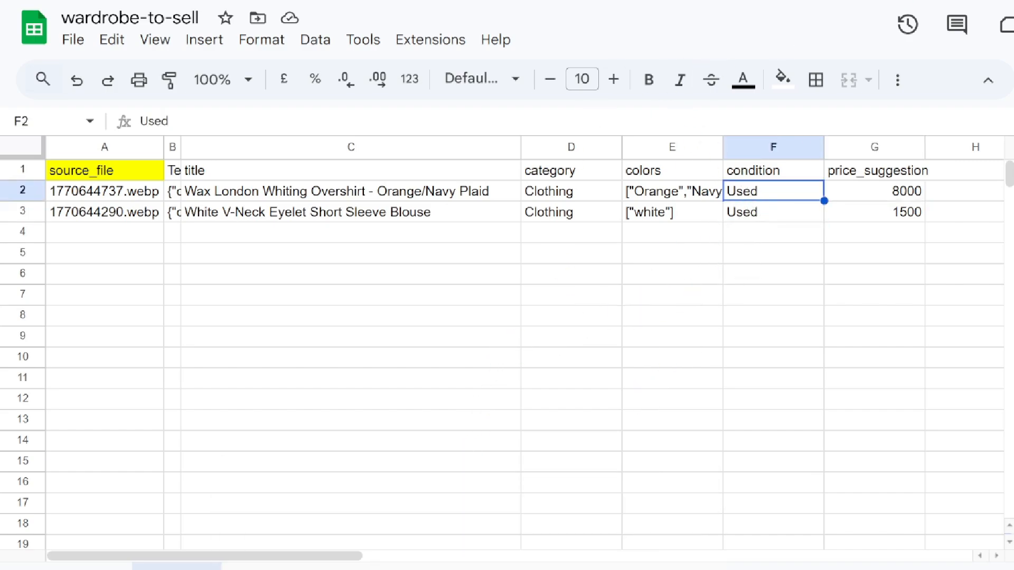
click(748, 12)
On claude.ai, draft 'My AI didnt convicne me. please update the descirptions.' with the copied wardrobe rows in a code block
text(claude.ai)
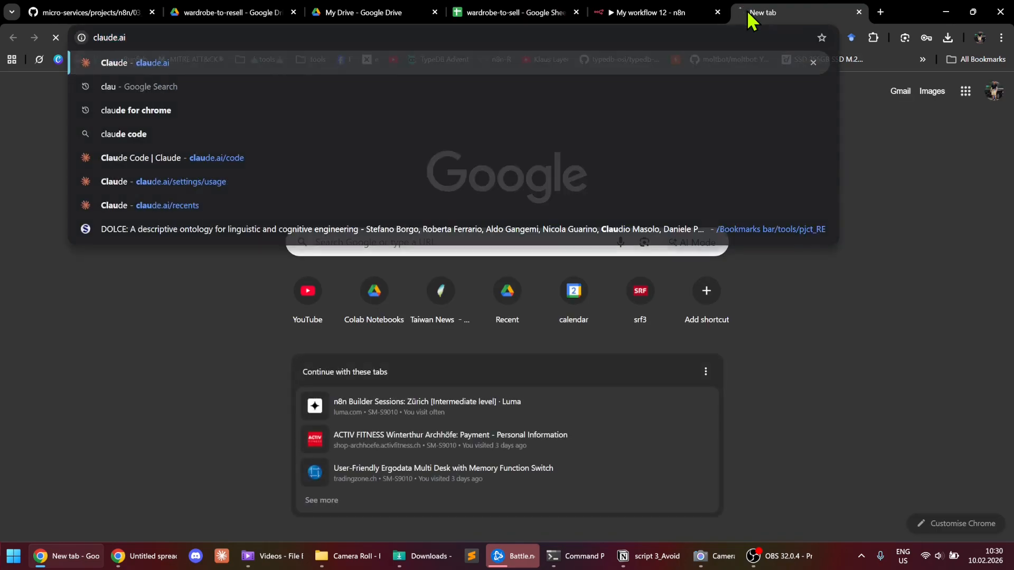
key(Return)
text(My AI didnt convicne me. please upda)
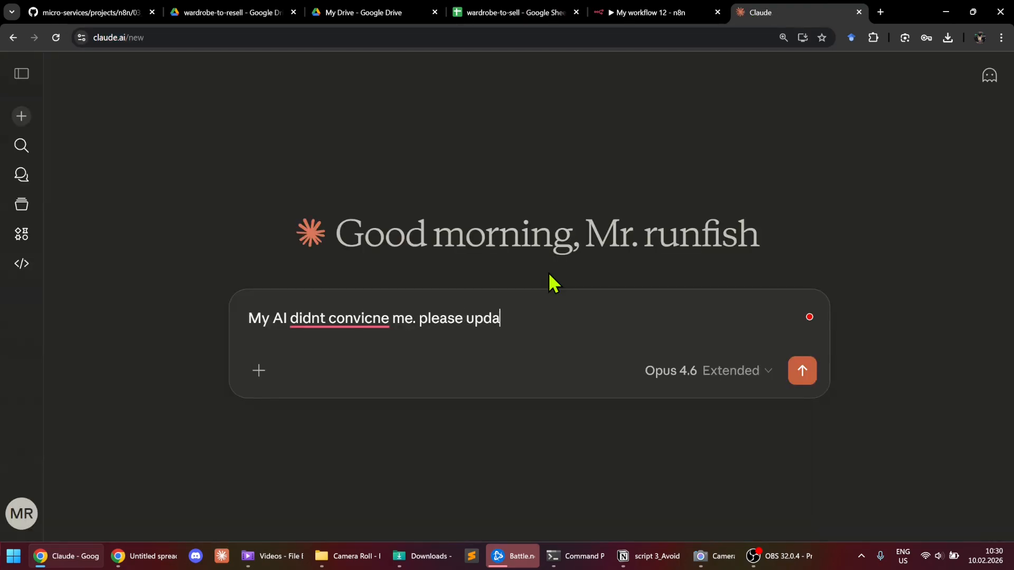
text(te the descirp)
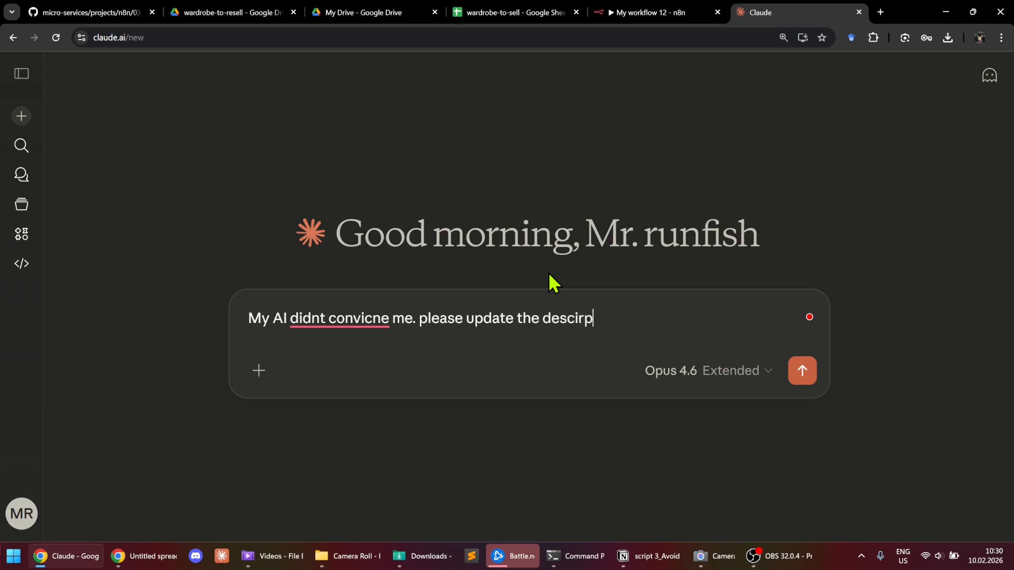
text(tions.)
key(shift+Return)
text(```)
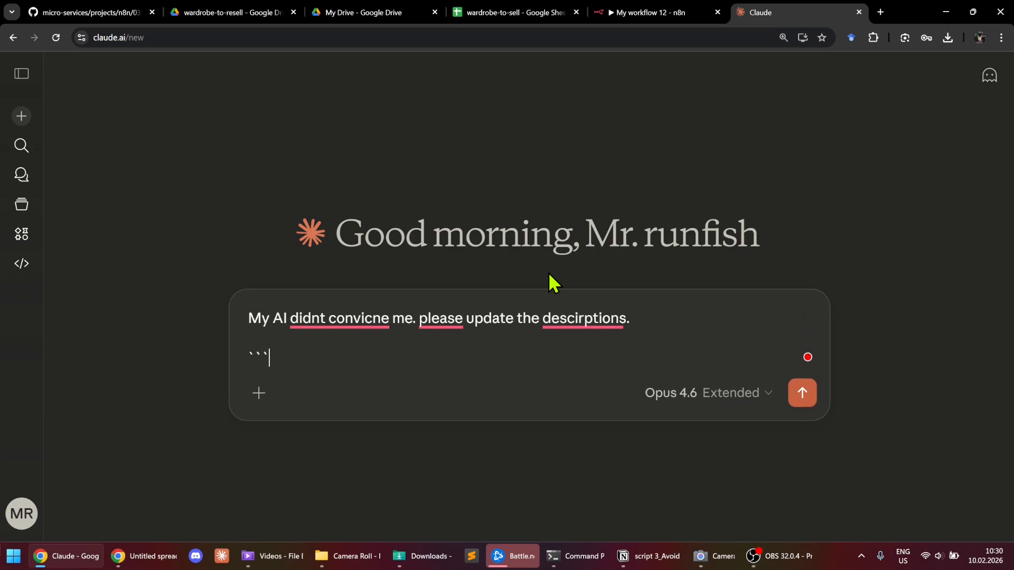
key(Return)
key(ctrl+v)
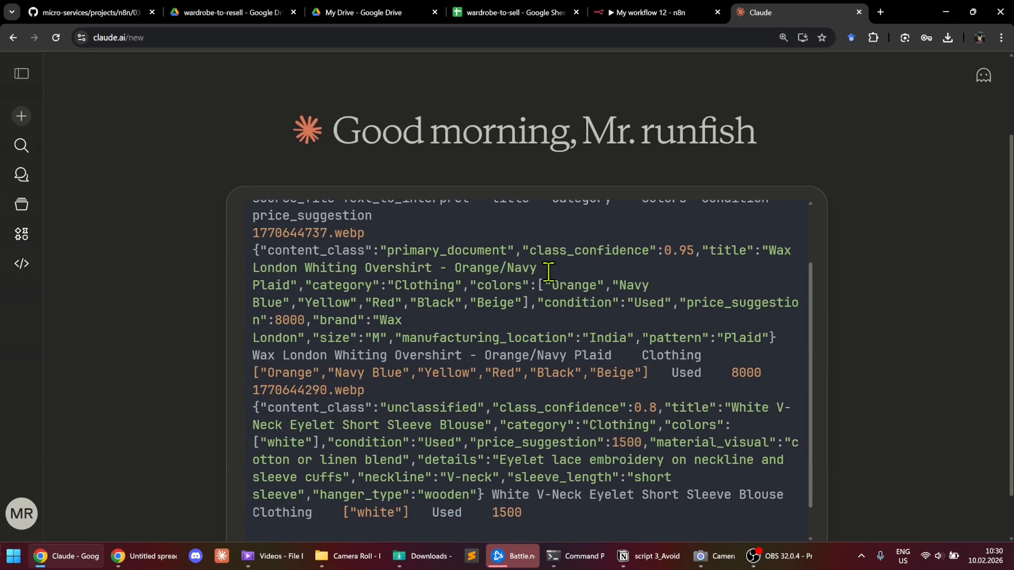
Copy the A1:D9 schema table from the Description_hig7f6 sheet of wardrobe-to-sell, then return to the Claude draft
click(531, 13)
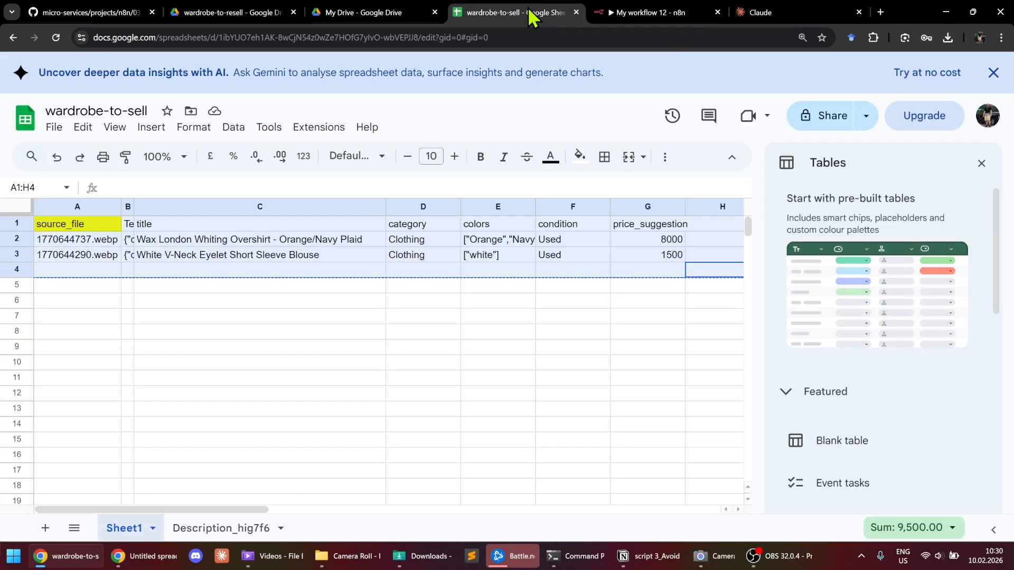
click(215, 528)
drag(320, 350, 64, 230)
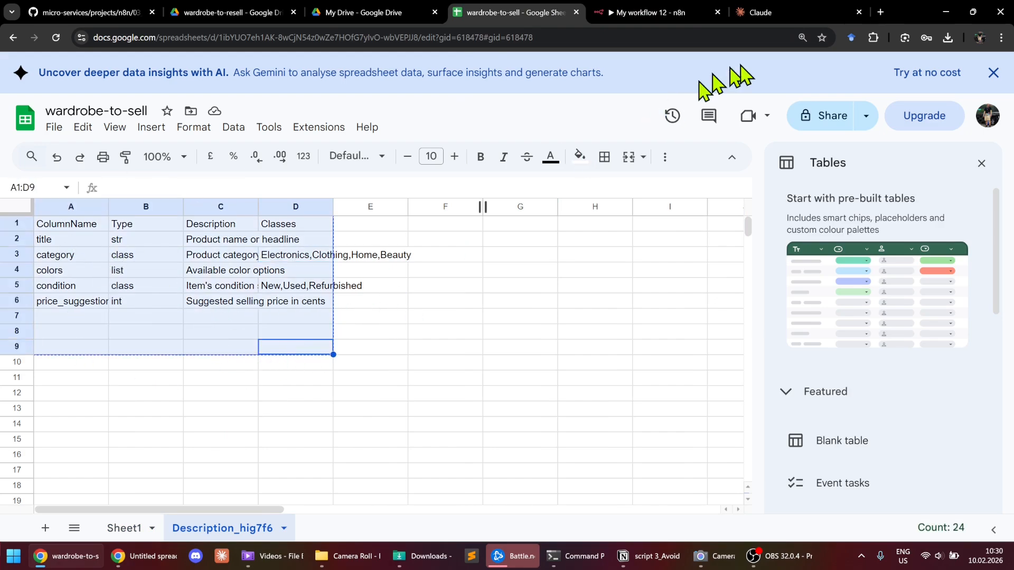
click(776, 12)
scroll(611, 389, down, 2)
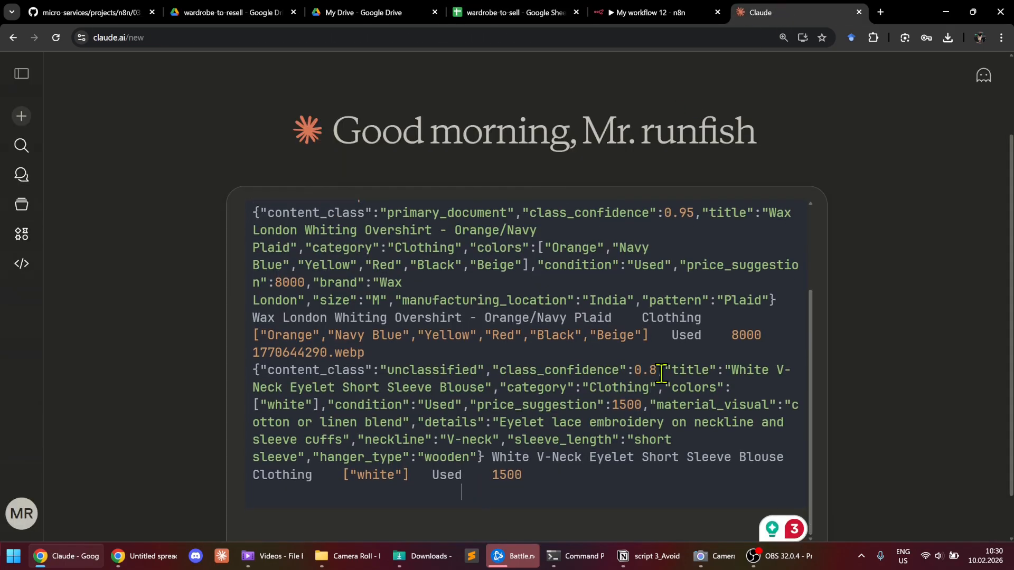
Add '---' and 'Now this was the old structured output:' with the pasted schema, then send it
scroll(661, 374, down, 1)
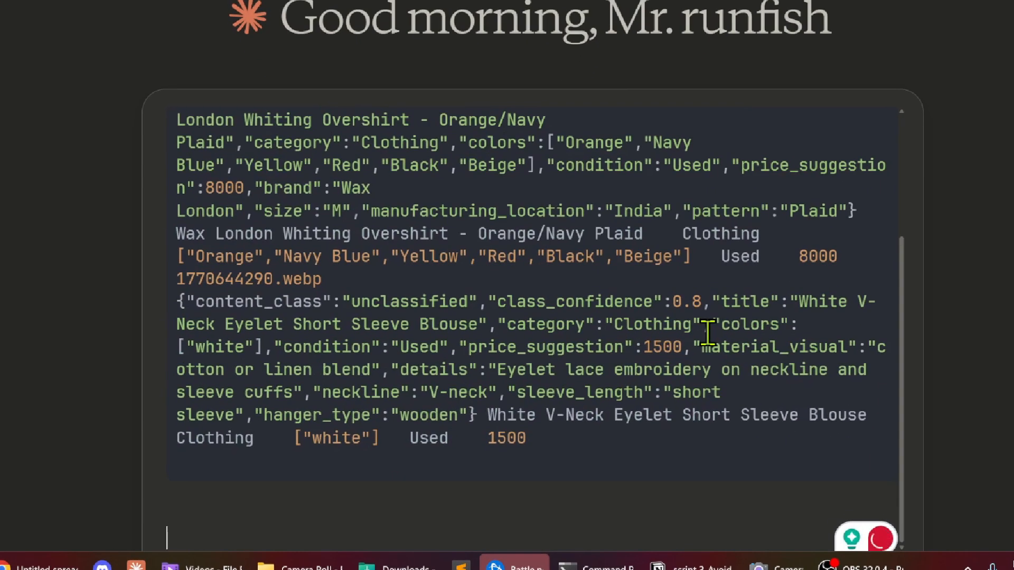
text(---)
key(shift+Return)
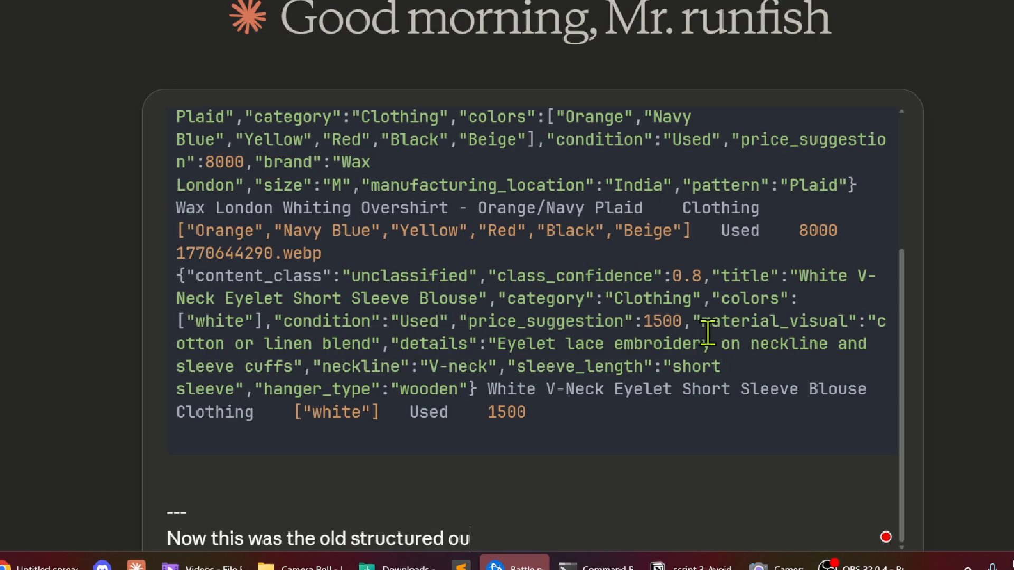
text(:)
key(shift+Return)
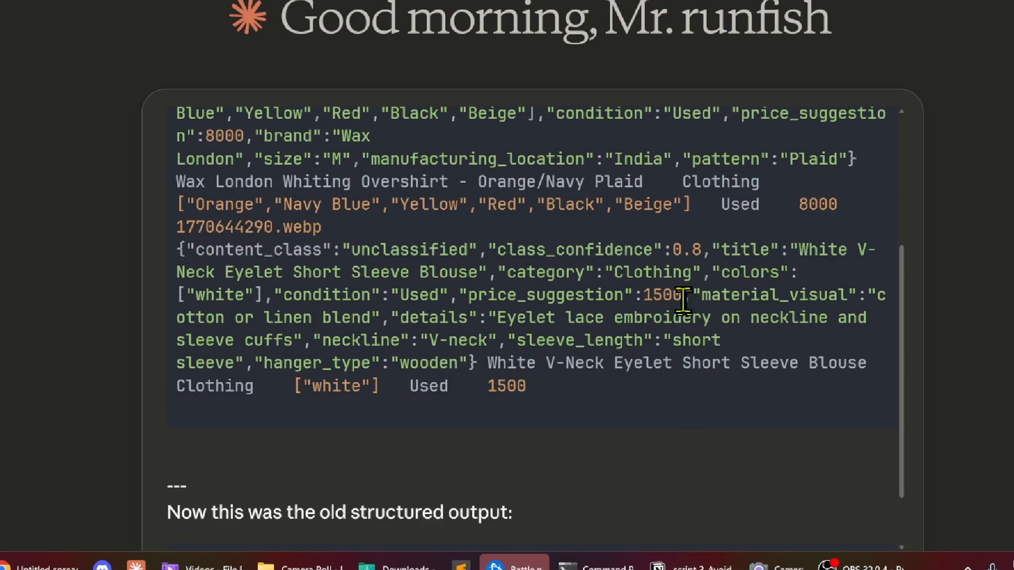
text(ColumnName	Type	Description	Classes title	str	Product name or headline category	class	Product category classification	Electronics,Clothing,Home,Beauty colors	list	Available color options condition	class	Item's condition status	New,Used,Refurbished price_suggestion	int	Suggested selling price in cents)
scroll(718, 271, down, 1)
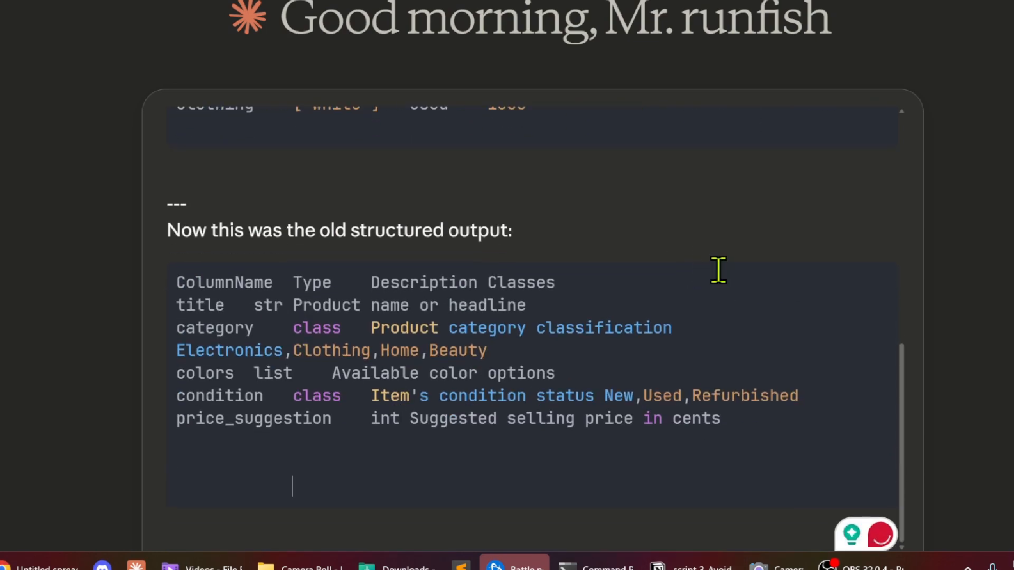
key(Return)
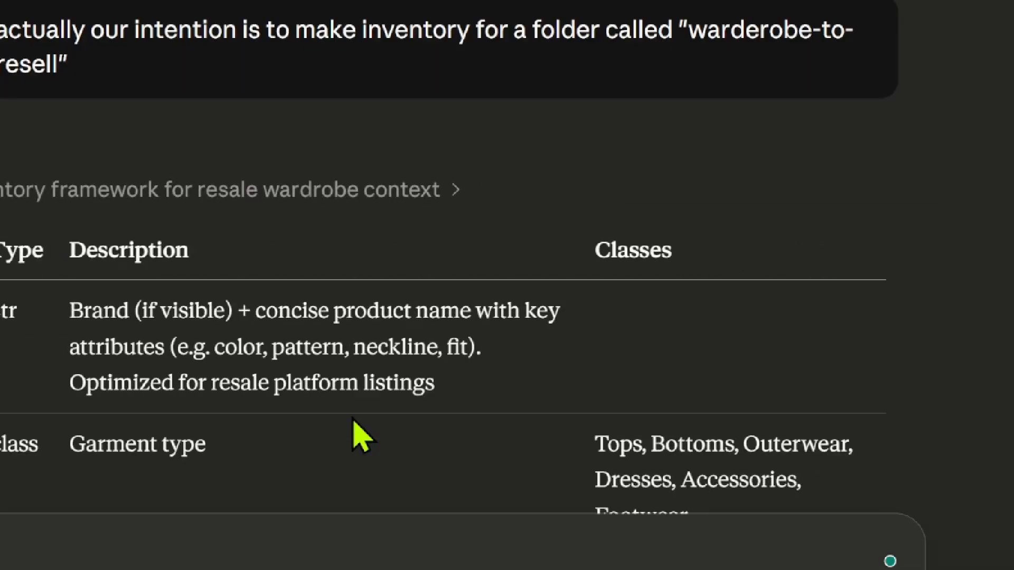
Copy Claude's new garment categories into D3 of Description_hig7f6 (Tops, Bottoms, Outerwear, Dresses, Accessories, Footwear)
scroll(475, 306, down, 4)
drag(700, 318, 595, 238)
click(707, 310)
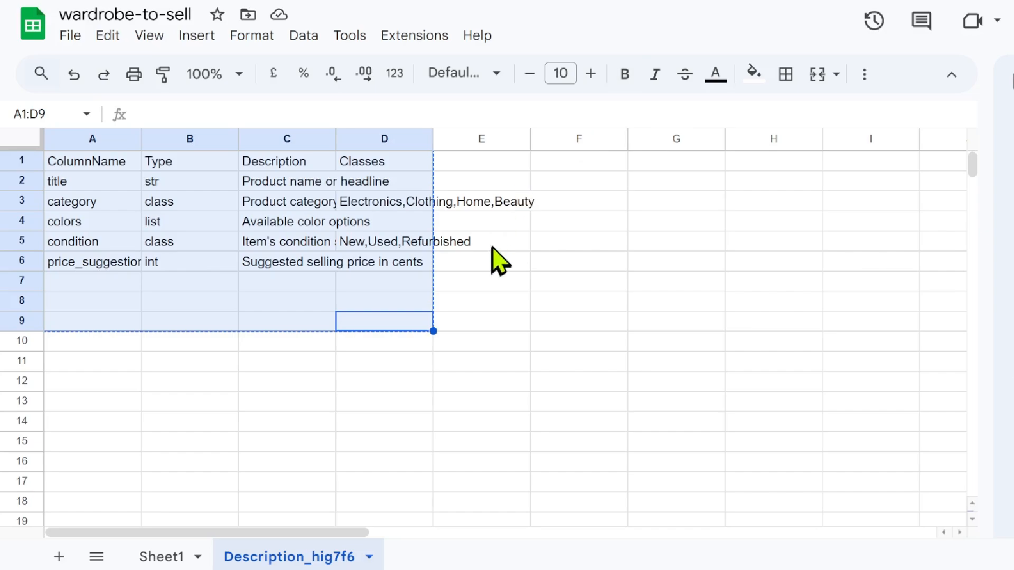
key(ctrl+c)
click(491, 245)
click(382, 186)
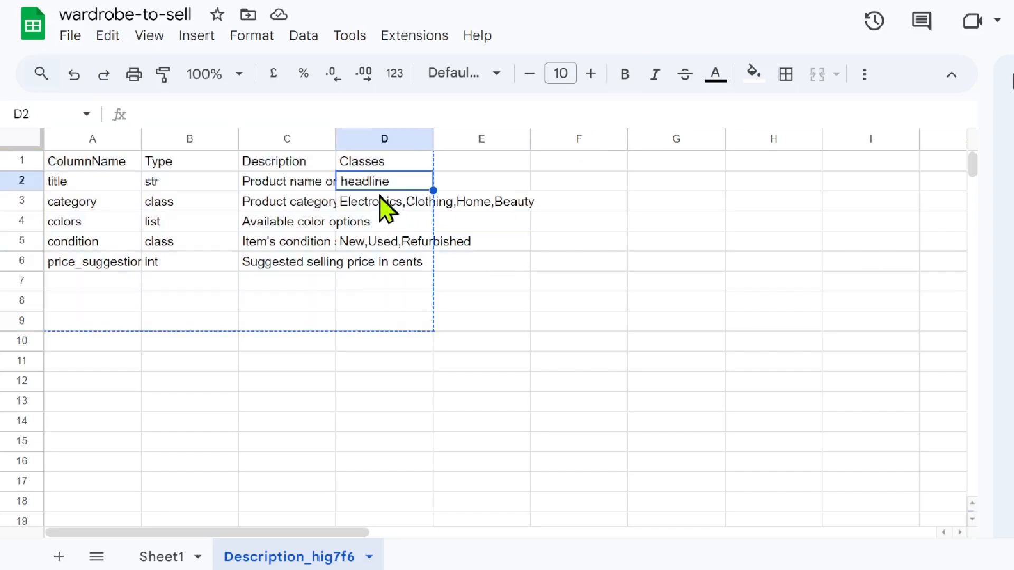
click(379, 204)
key(ctrl+v)
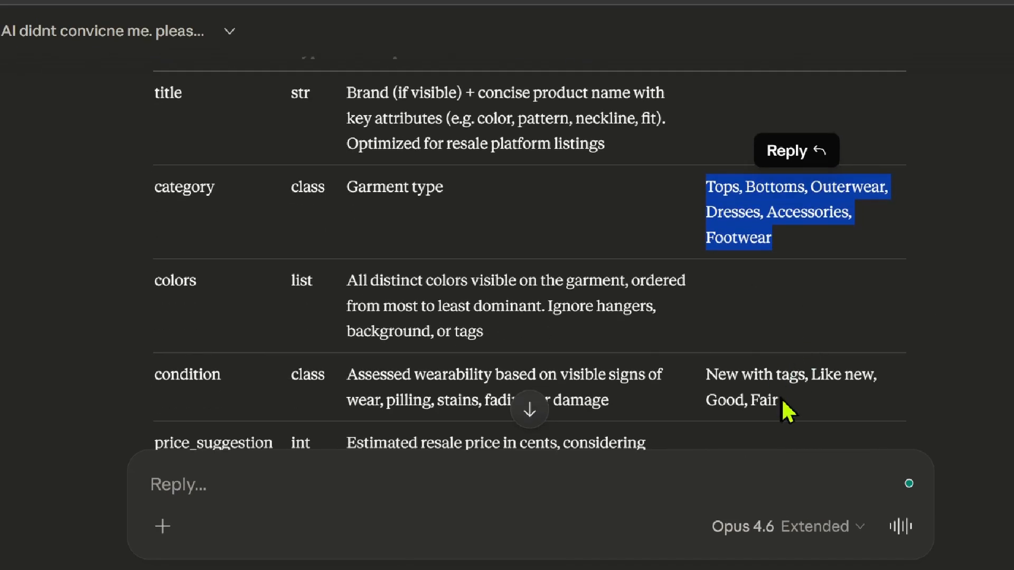
Select the condition classes New with tags, Like new, Good, Fair in Claude's schema table
drag(782, 404, 707, 375)
scroll(465, 237, down, 3)
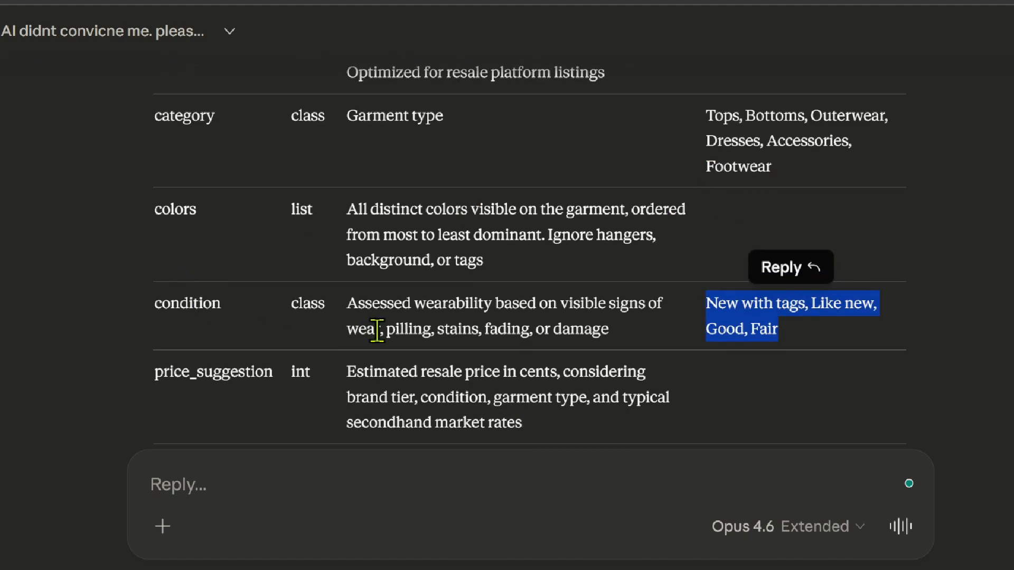
scroll(454, 232, up, 3)
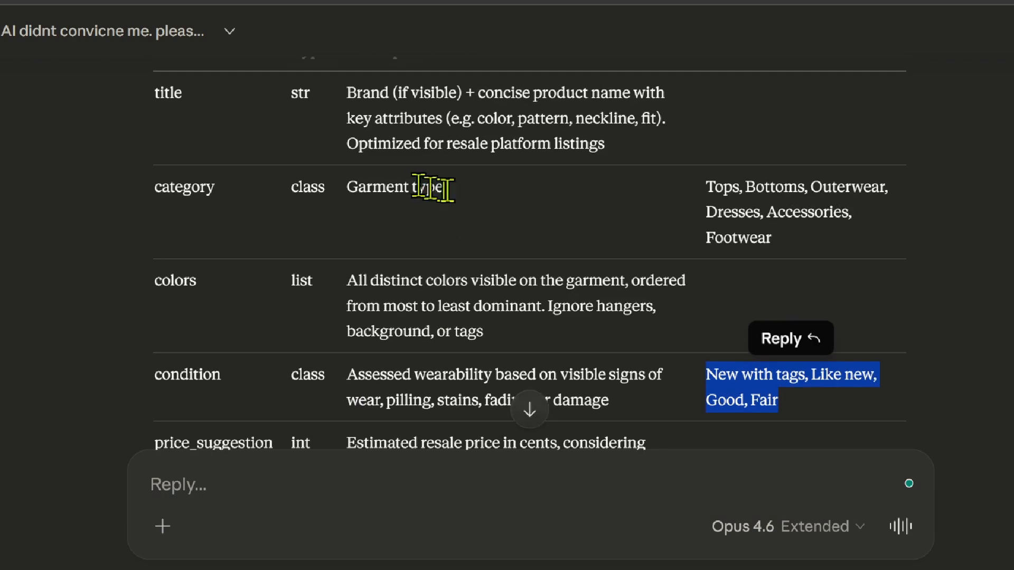
scroll(445, 200, up, 6)
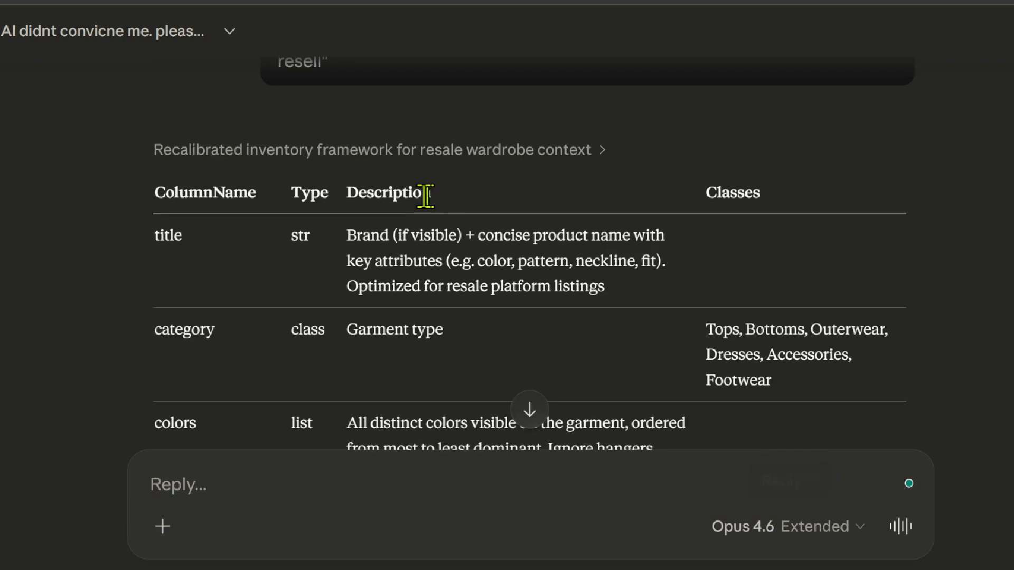
scroll(490, 301, down, 6)
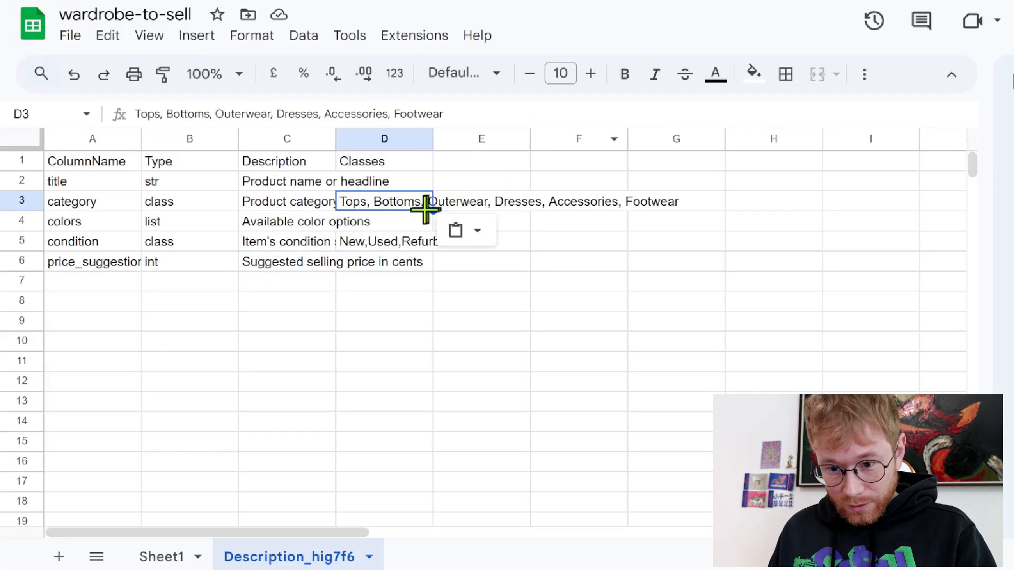
Paste the resale condition classes into D5, the condition description into C5, and 'Garment type' into C3
click(364, 243)
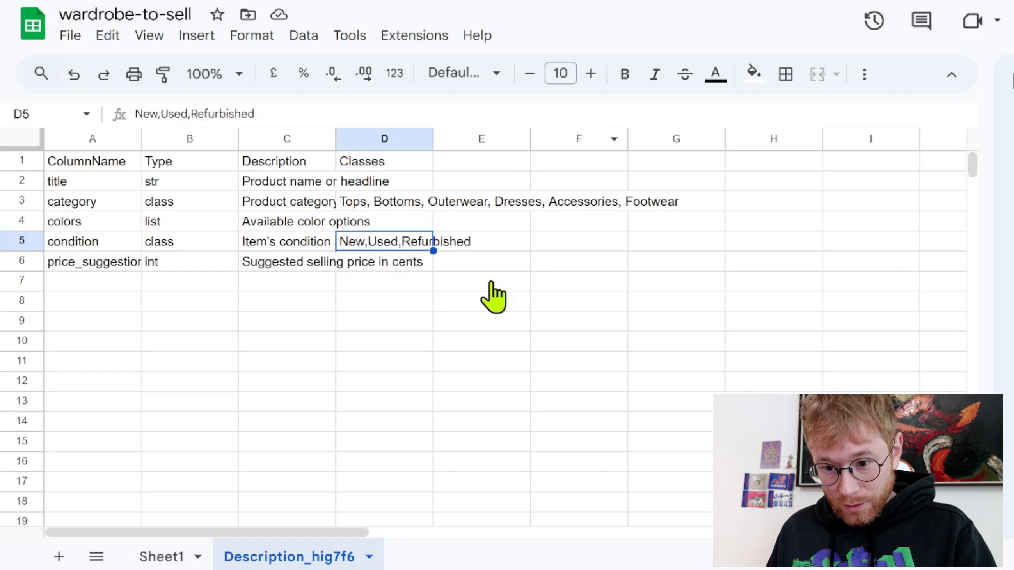
key(ctrl+v)
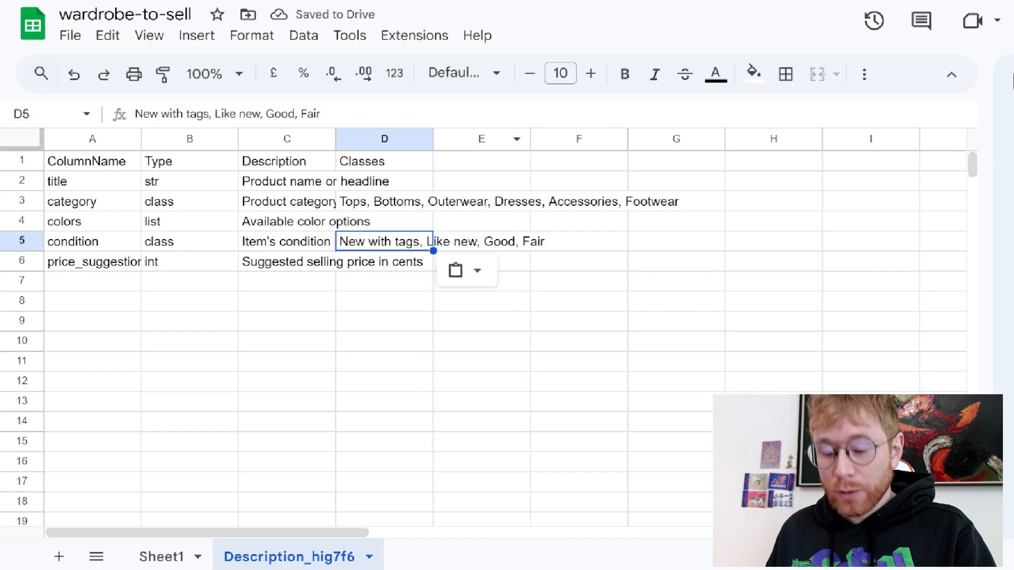
click(300, 244)
key(ctrl+v)
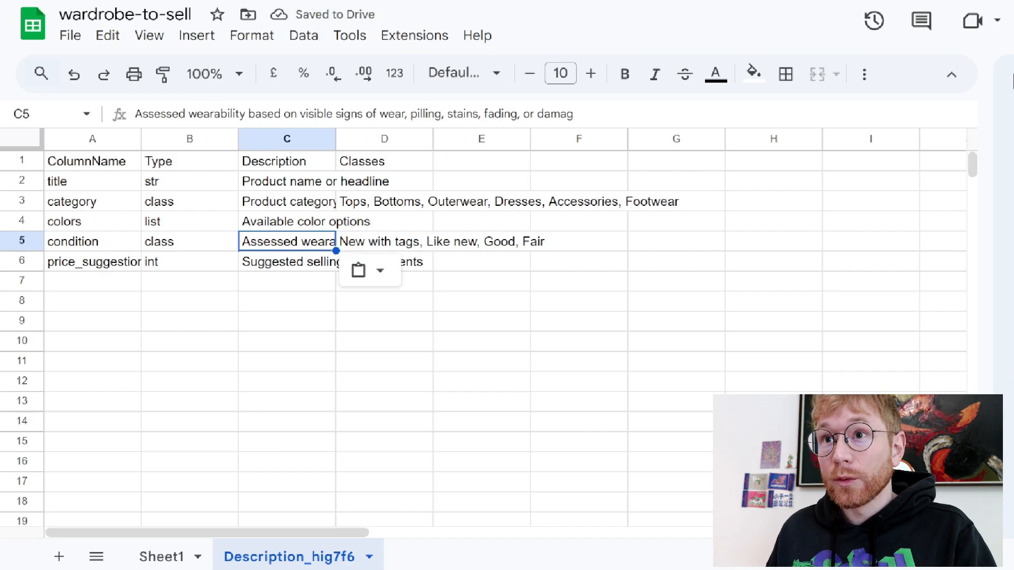
click(309, 205)
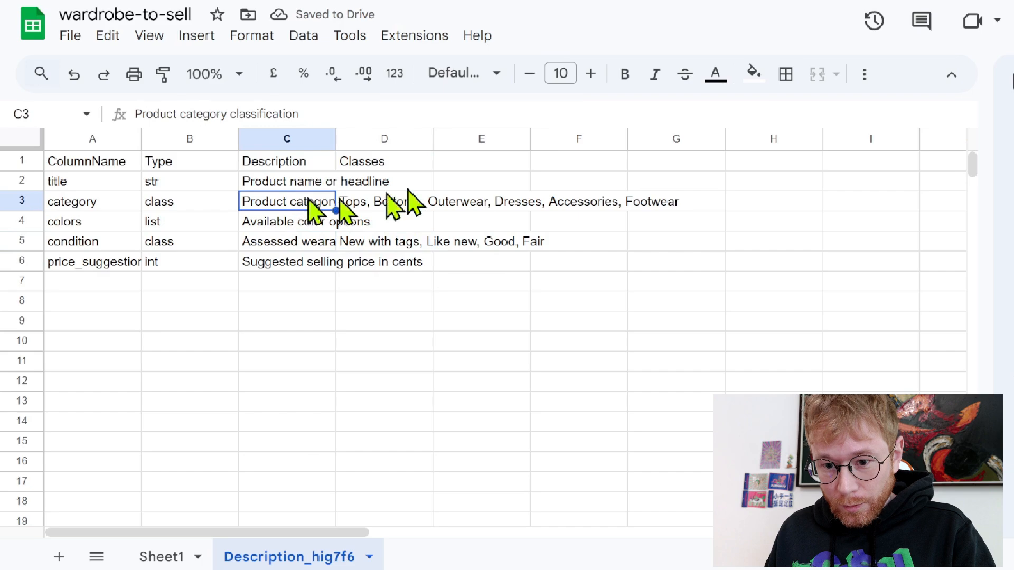
text(Garment type)
click(681, 224)
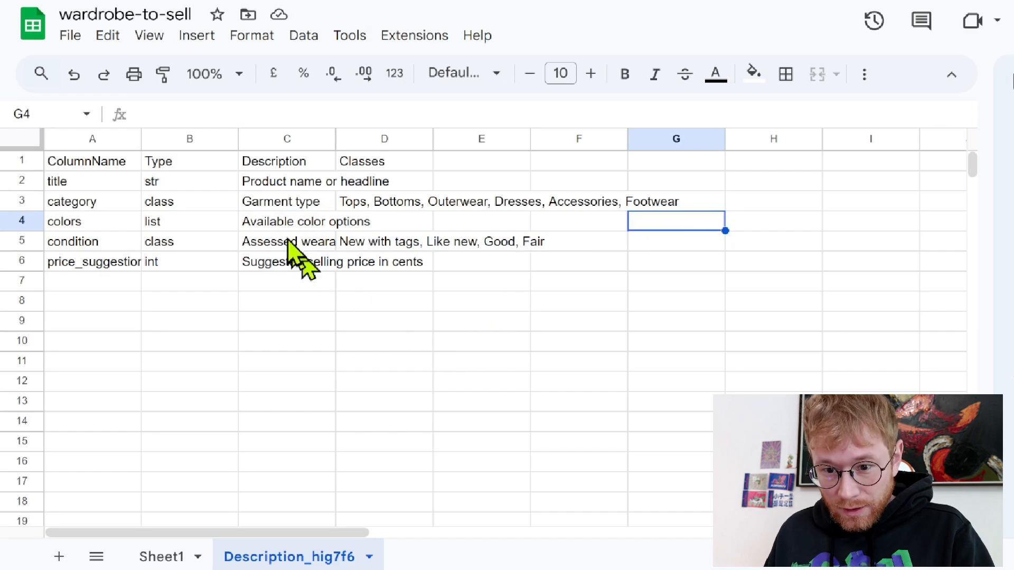
Replace the old colors description in C4 with the new resale wording
click(288, 221)
drag(269, 109, 77, 120)
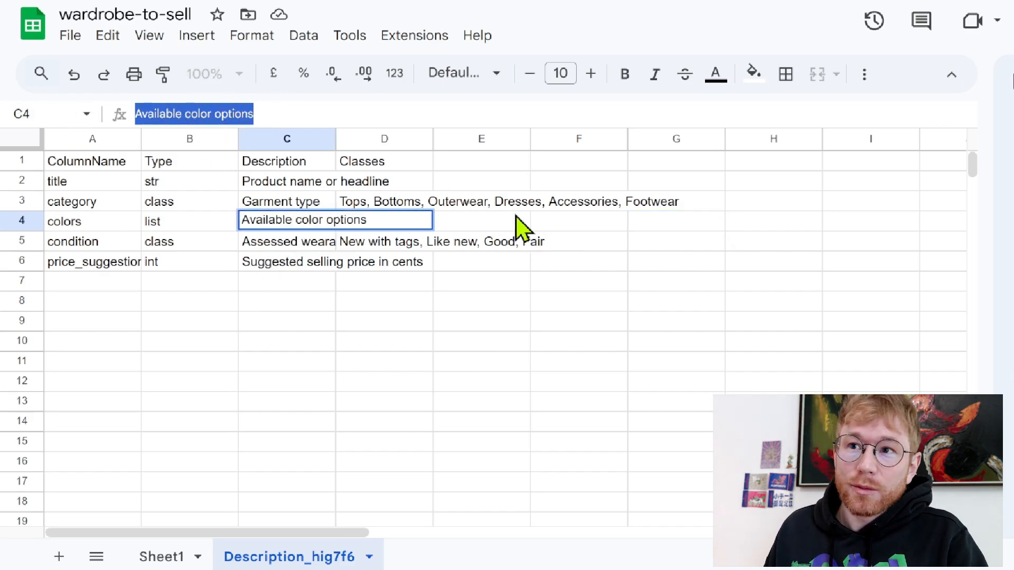
text(All distinct colors visible on the garment, ordered from most to least dominant. Ignore hangers, background, or tags)
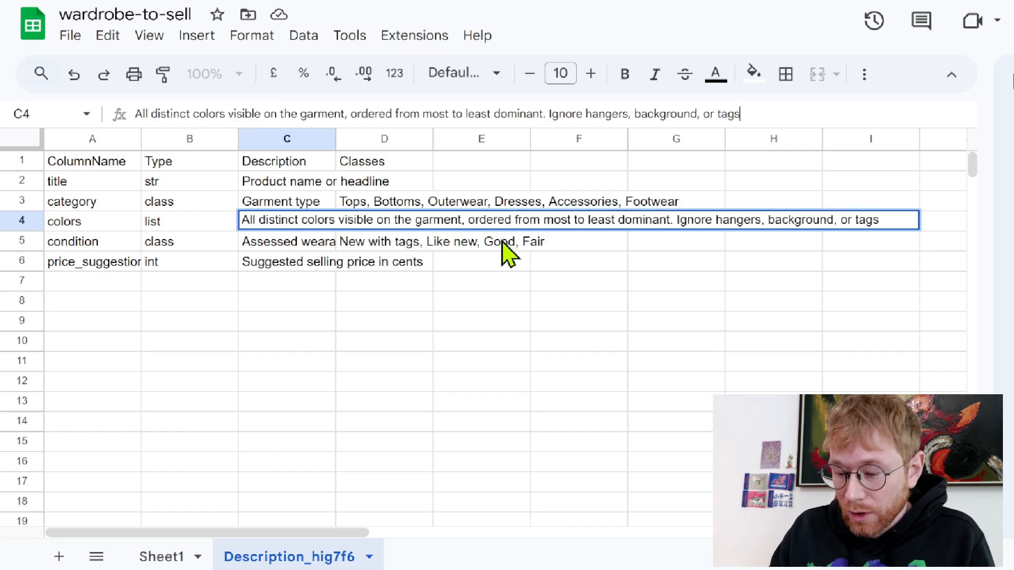
key(Return)
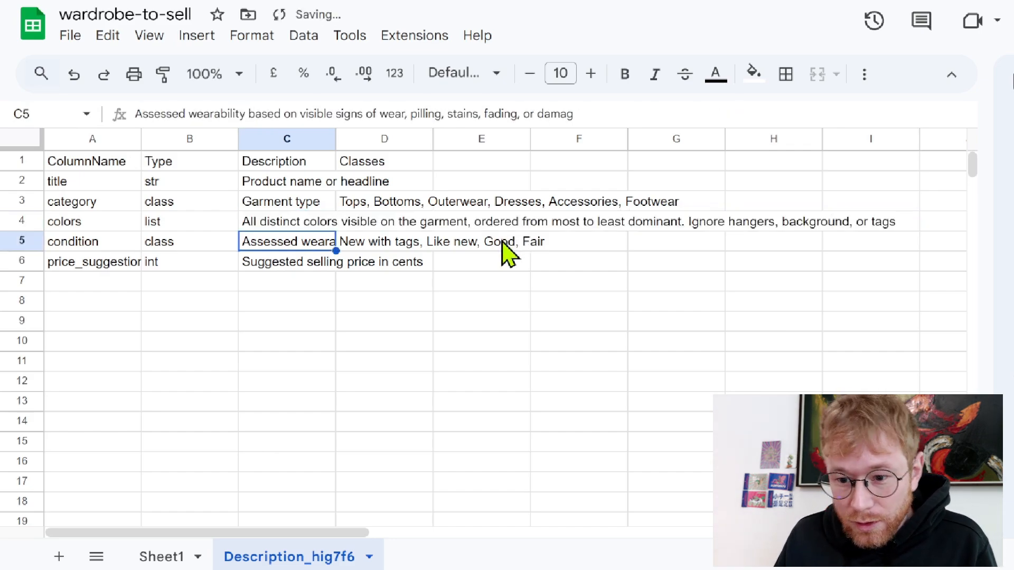
click(381, 308)
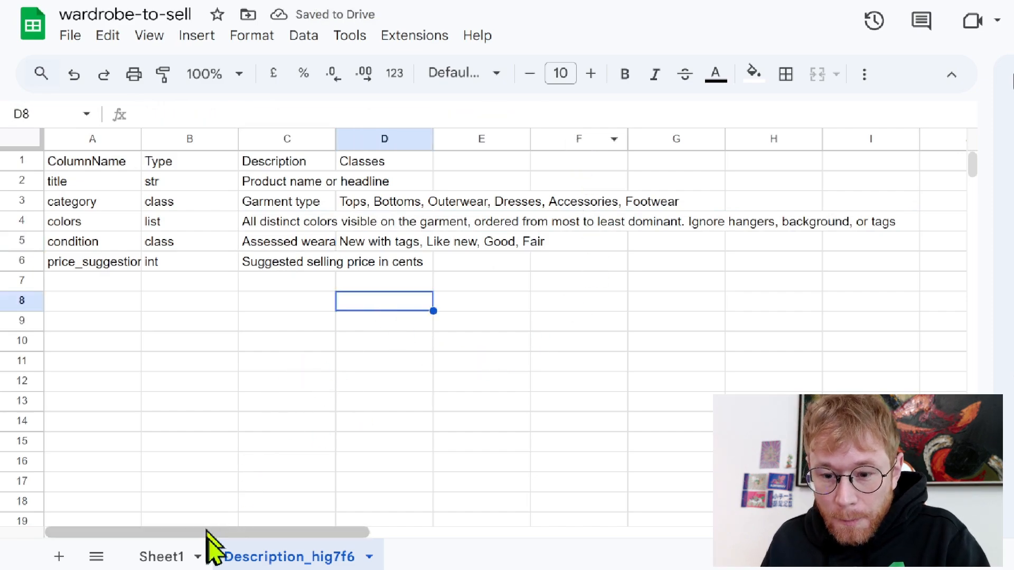
click(168, 557)
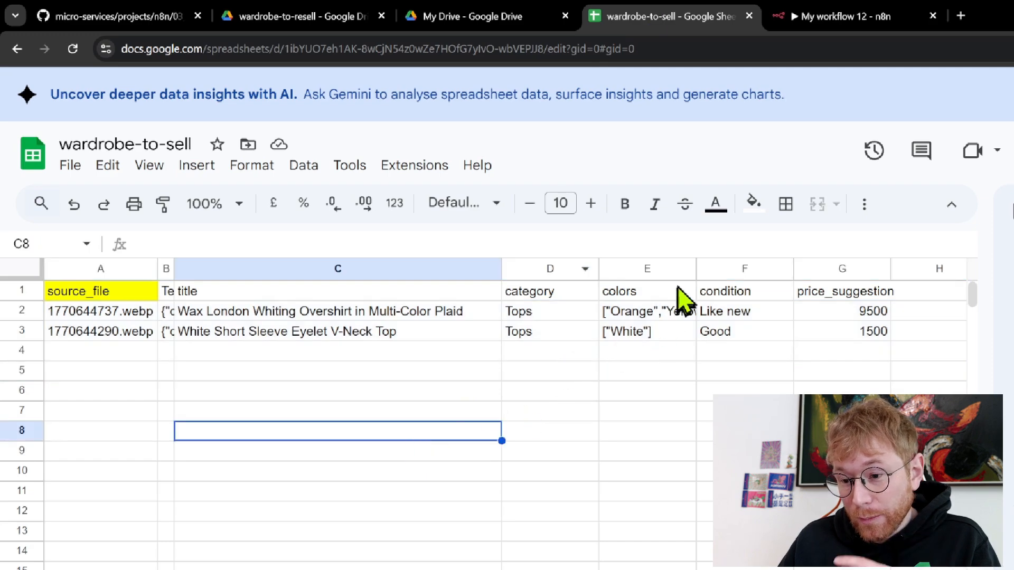
Widen colors column E to show full color lists, then view the plaid jacket photo 1770644737.webp
drag(696, 268, 804, 268)
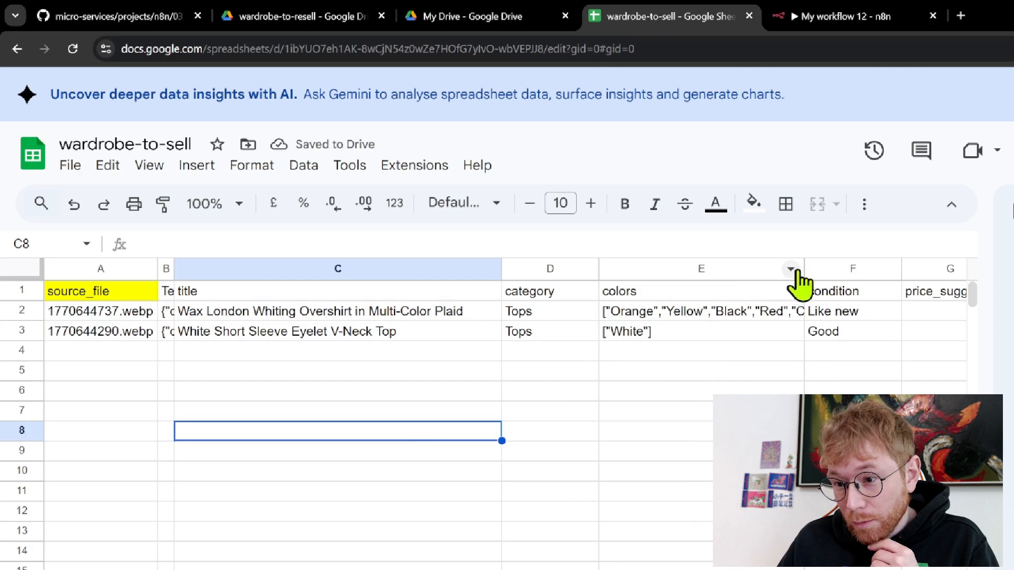
drag(804, 268, 859, 270)
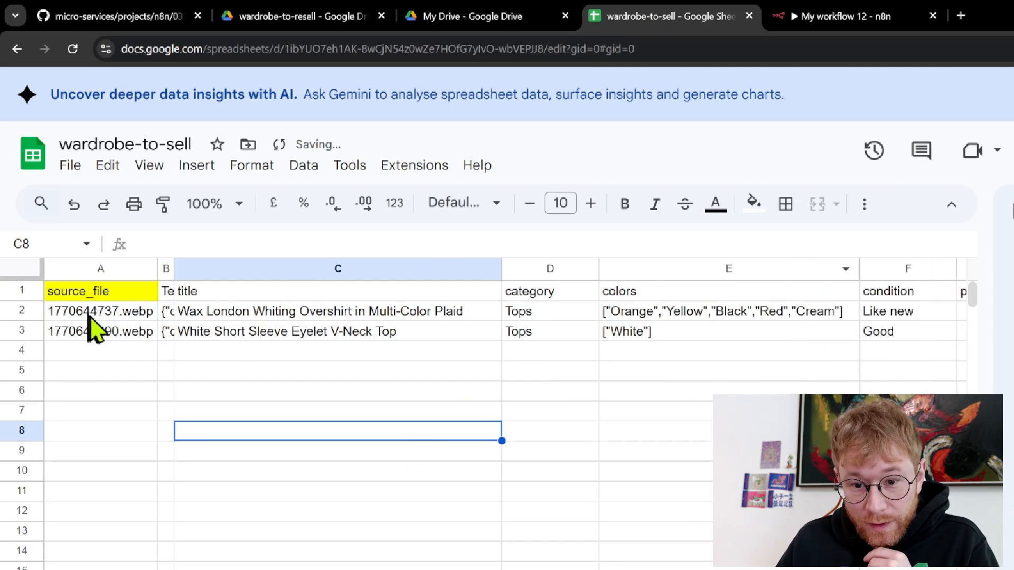
click(302, 26)
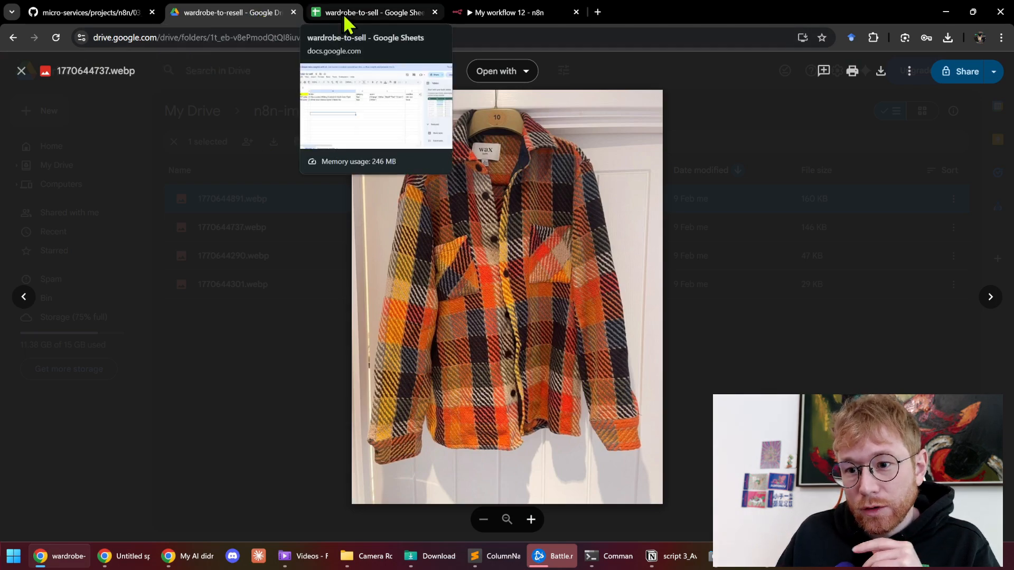
Leave the Drive photo preview and go back to the wardrobe-to-sell spreadsheet
click(363, 14)
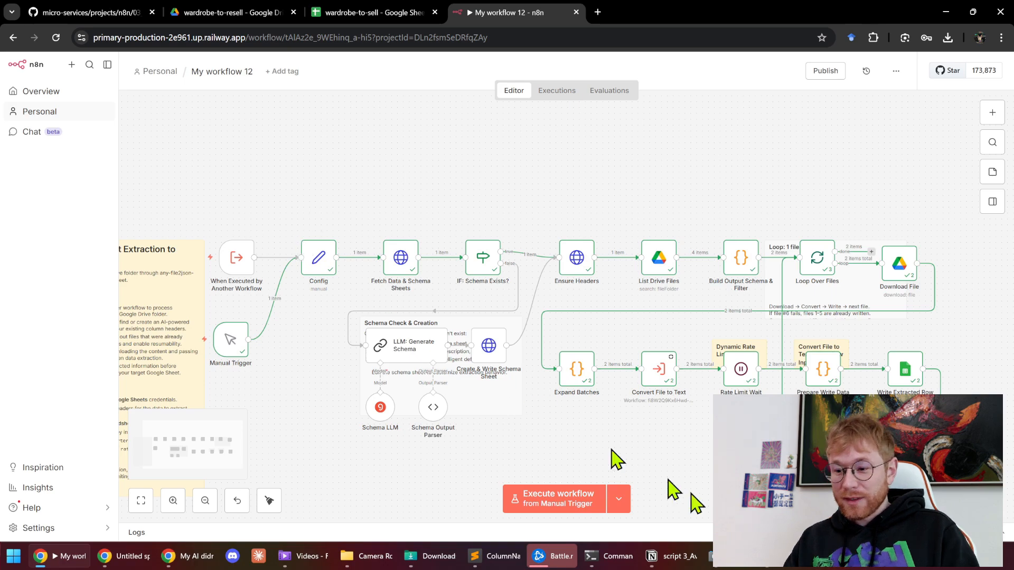
Move Loop Over Files up and right above Download File, keeping its done output unconnected
drag(968, 488, 199, 160)
click(299, 153)
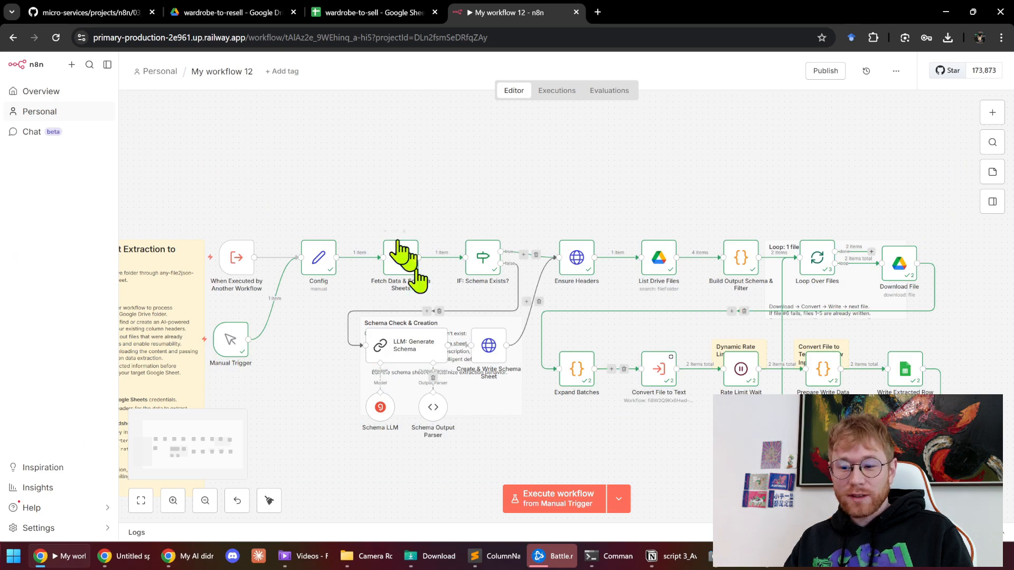
mouse_move(366, 258)
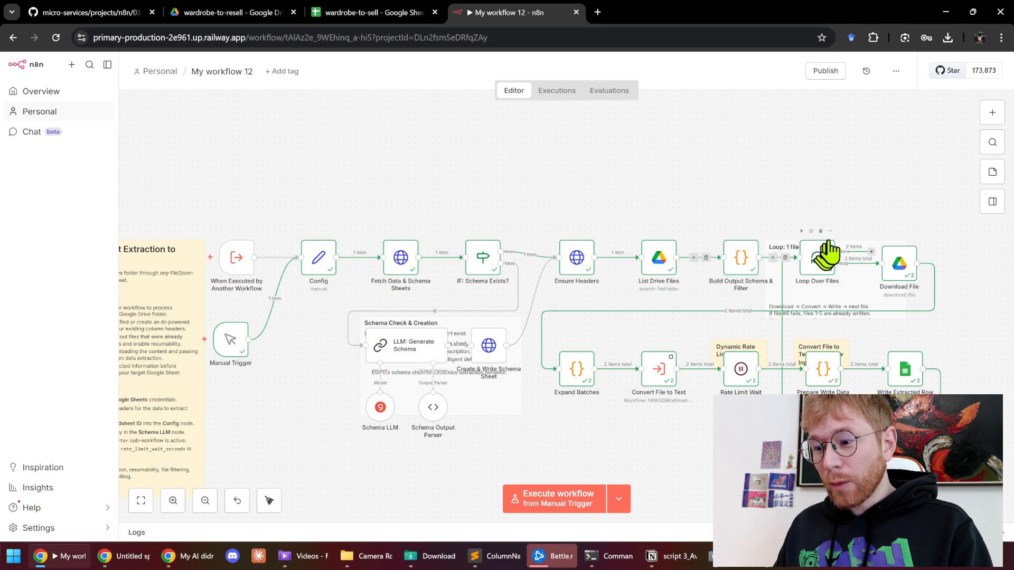
scroll(917, 186, up, 3)
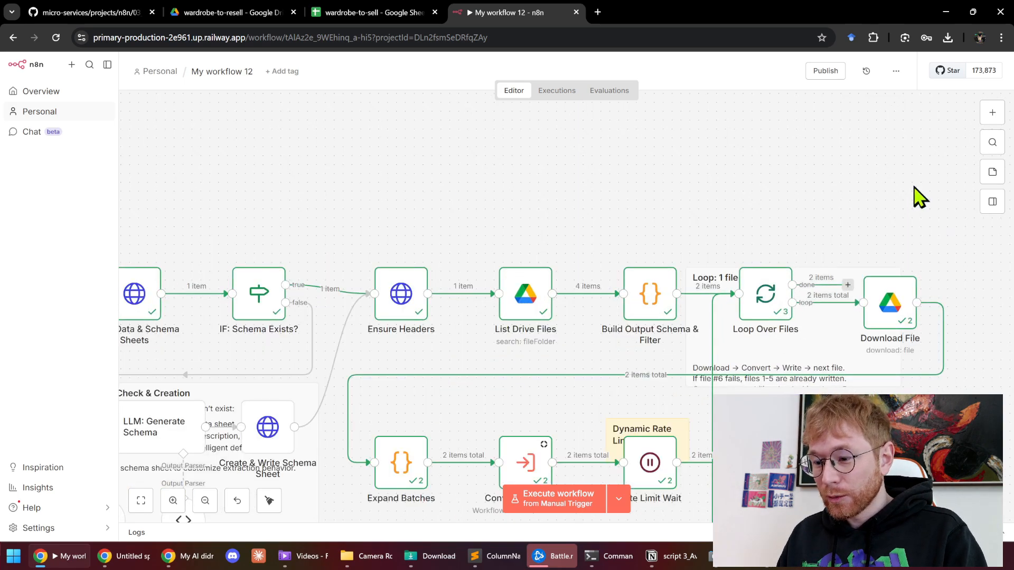
scroll(800, 280, up, 5)
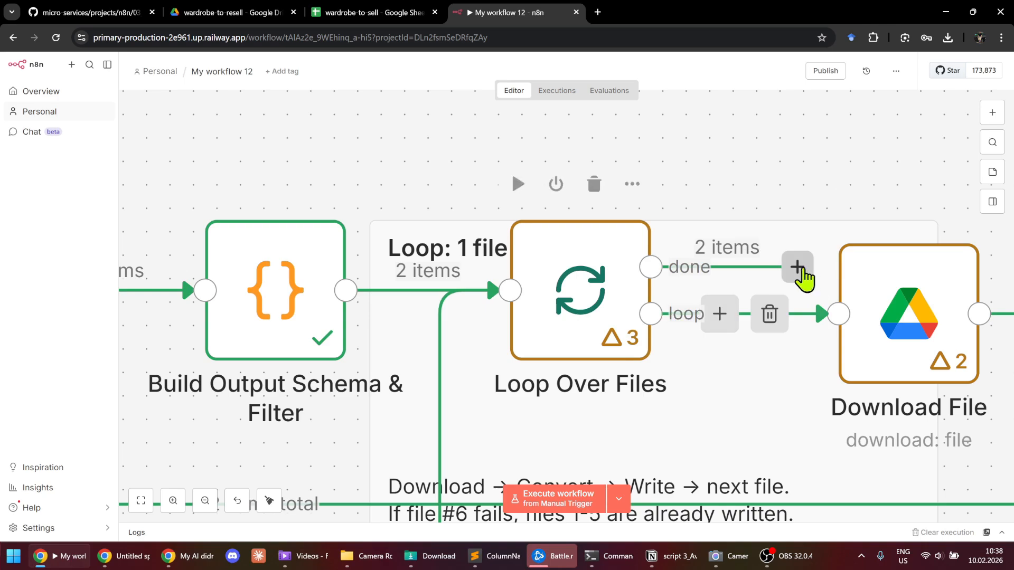
click(798, 268)
click(724, 209)
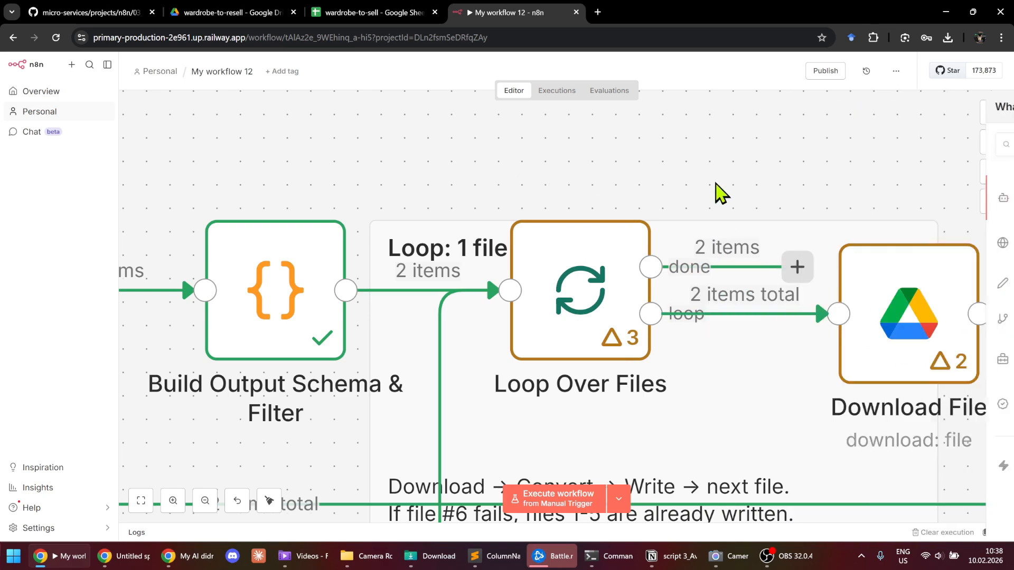
scroll(704, 174, down, 6)
drag(704, 175, 759, 140)
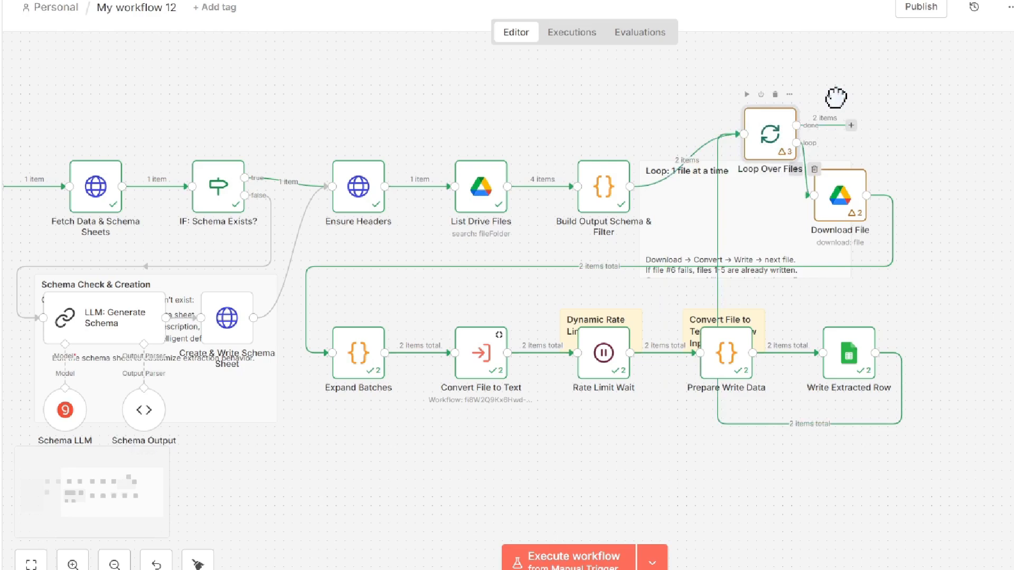